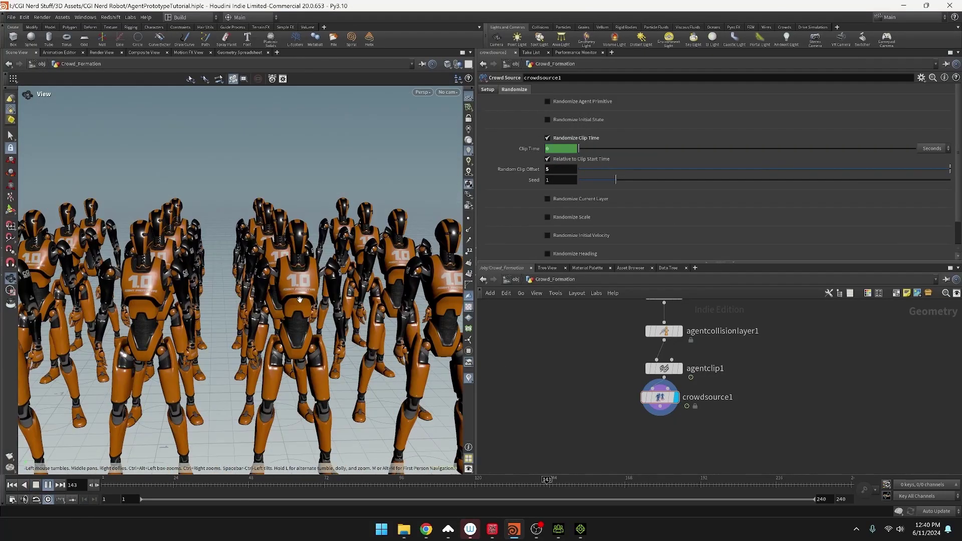
- Look over the robot crowd from several angles and review the crowd source's formation setup settings
left_click_drag(226, 331, 270, 296)
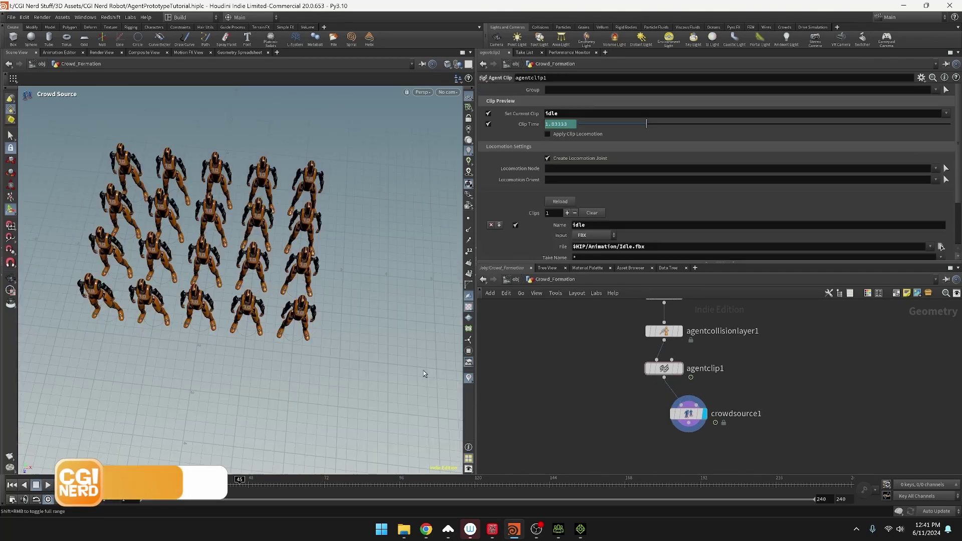
left_click(688, 413)
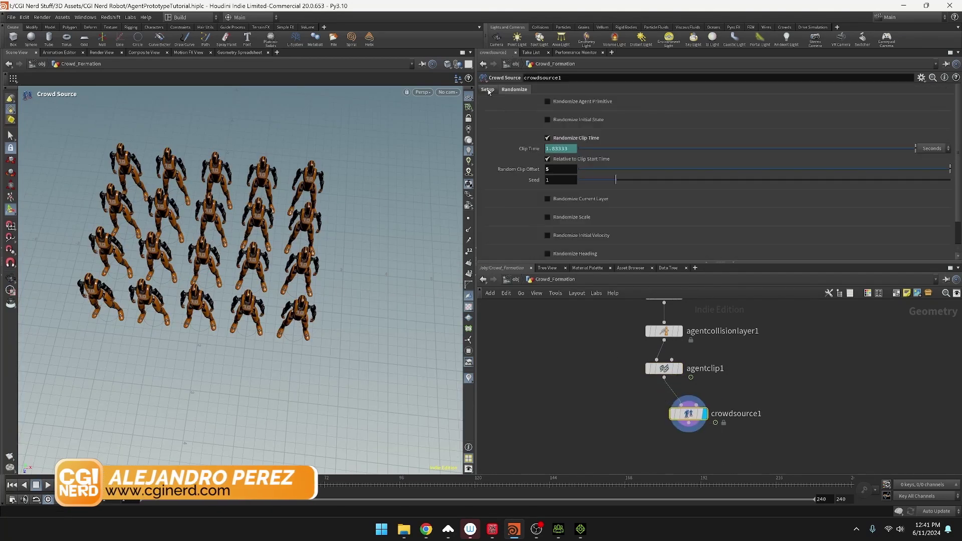
left_click_drag(421, 329, 384, 333, "alt")
left_click_drag(688, 413, 654, 416)
key("Tab")
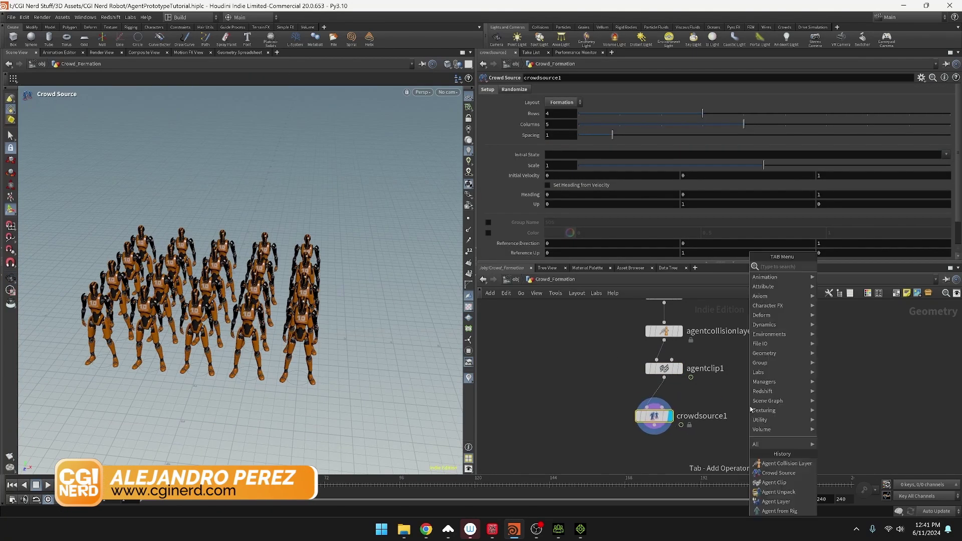
key("Escape")
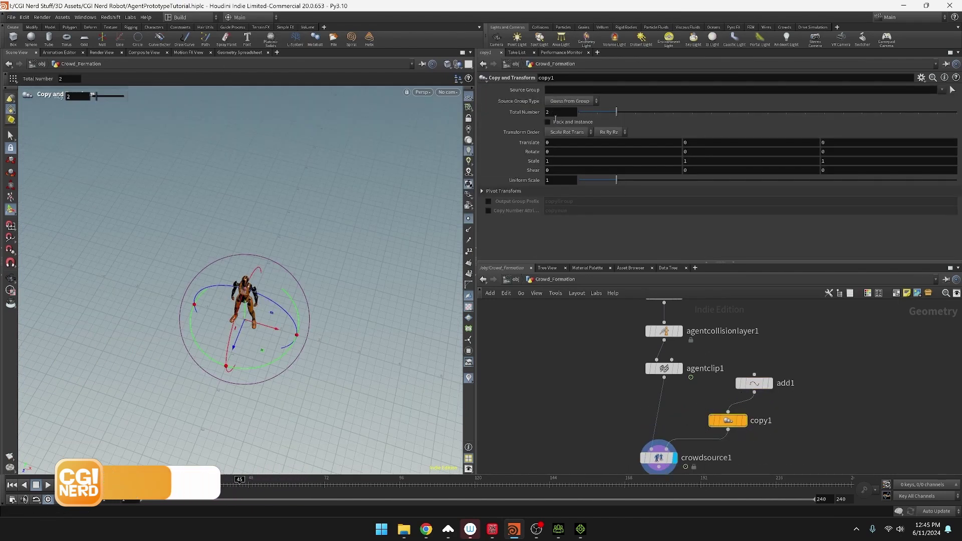
- Set the copy1 node to a total of 5 copies with an X translate of 1
left_click(591, 142)
type("1")
key("Return")
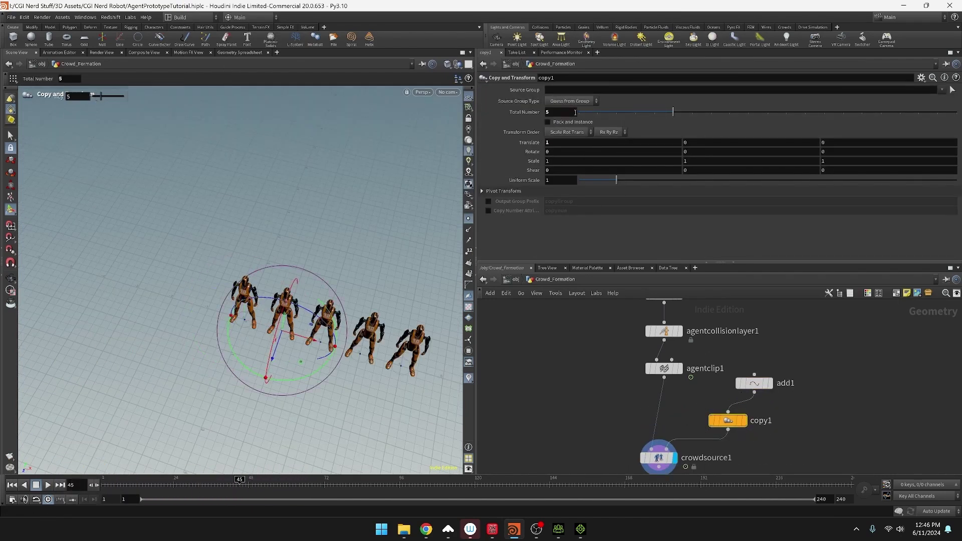
left_click_drag(281, 280, 302, 172, "alt")
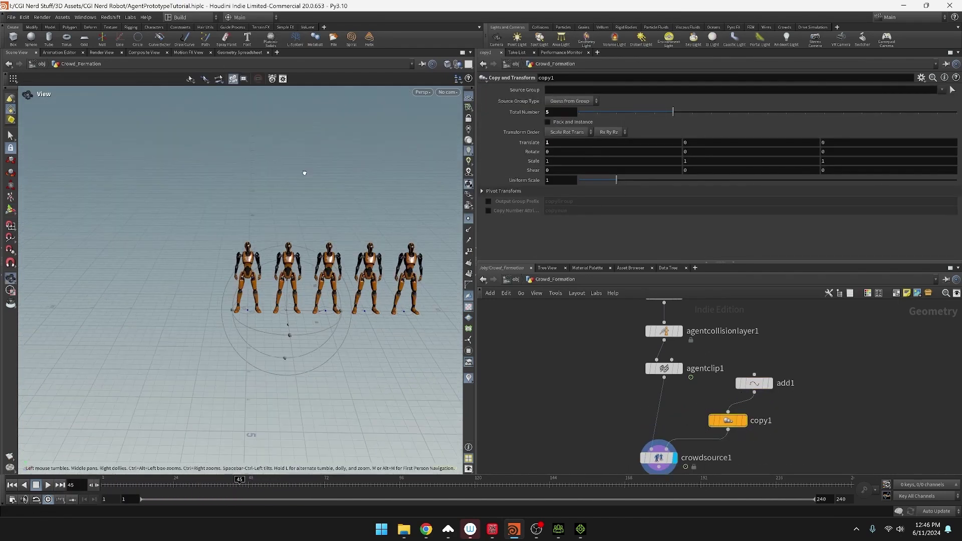
- Duplicate copy1 directly below it and set the duplicate to 4 copies with translate 0, 0, -1
left_click_drag(728, 421, 719, 463, "alt")
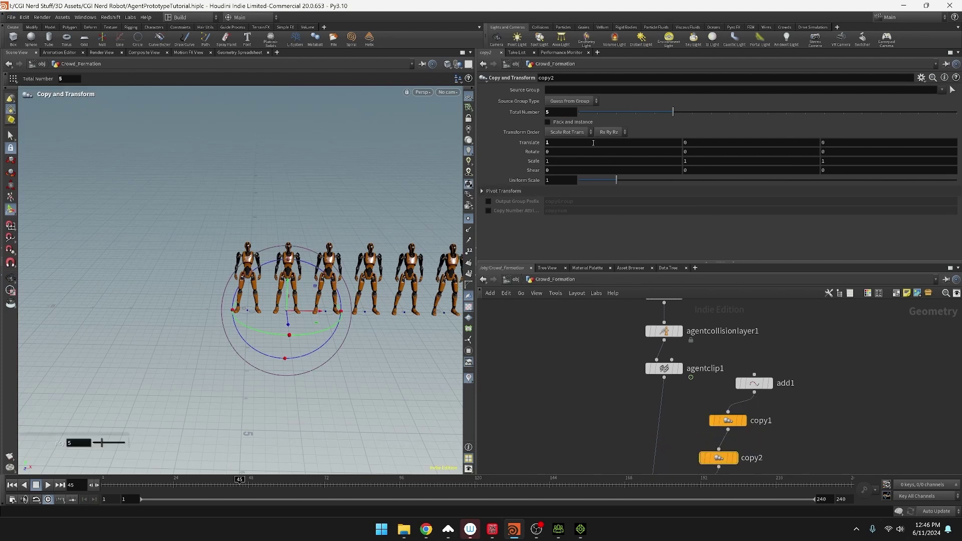
double_click(556, 142)
type("0")
key("Tab")
key("Tab")
type("-1")
left_click(566, 111)
scroll(566, 110, "down", 1)
middle_click_drag(328, 260, 241, 262, "alt")
left_click_drag(241, 262, 242, 281, "alt")
- Insert a Match Size node between copy2 and crowdsource1 to centre the formation
middle_click_drag(641, 433, 619, 346)
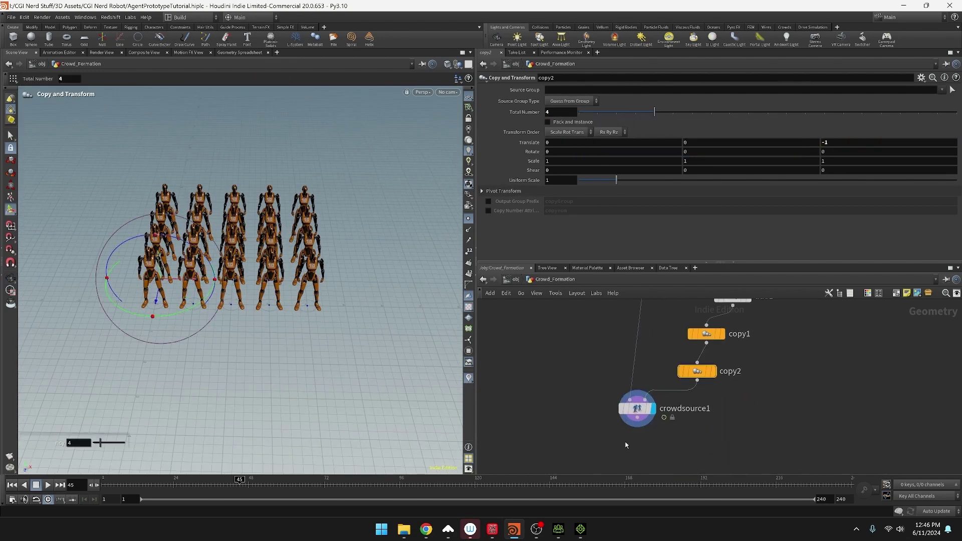
left_click_drag(632, 410, 616, 423)
key("Tab")
type("ad")
key("BackSpace")
key("BackSpace")
type("match")
key("Return")
left_click(670, 401)
mouse_move(241, 260)
left_mouse_down("alt")
mouse_move(312, 224)
mouse_move(242, 262)
left_mouse_up("alt")
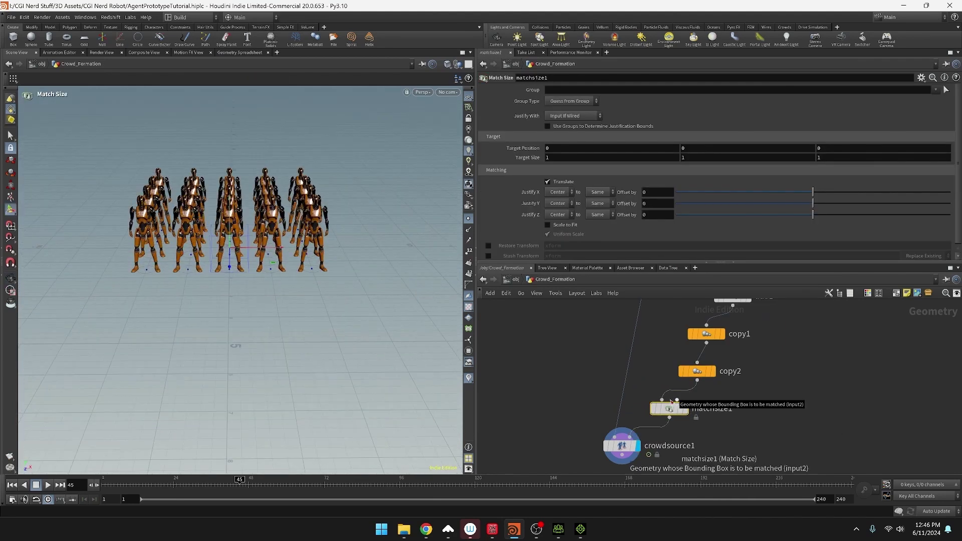
- Insert a Merge node between copy2 and matchsize1
left_click_drag(669, 408, 666, 427)
key("Tab")
type("merge")
key("Return")
left_click(680, 395)
- Branch a duplicate of copy1 off copy2, display it, and delete the merge node
middle_click_drag(697, 372, 642, 362)
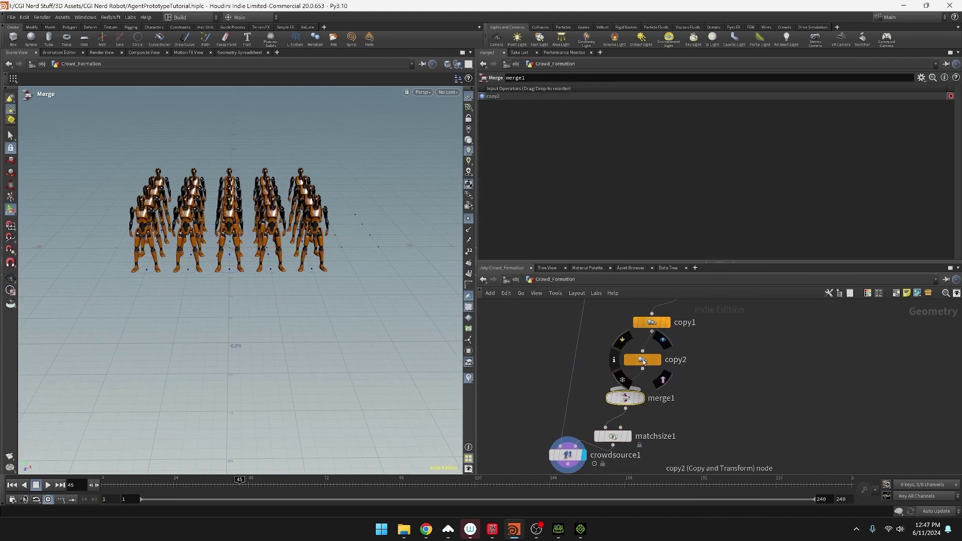
left_click_drag(653, 326, 727, 405, "alt")
left_click(742, 398)
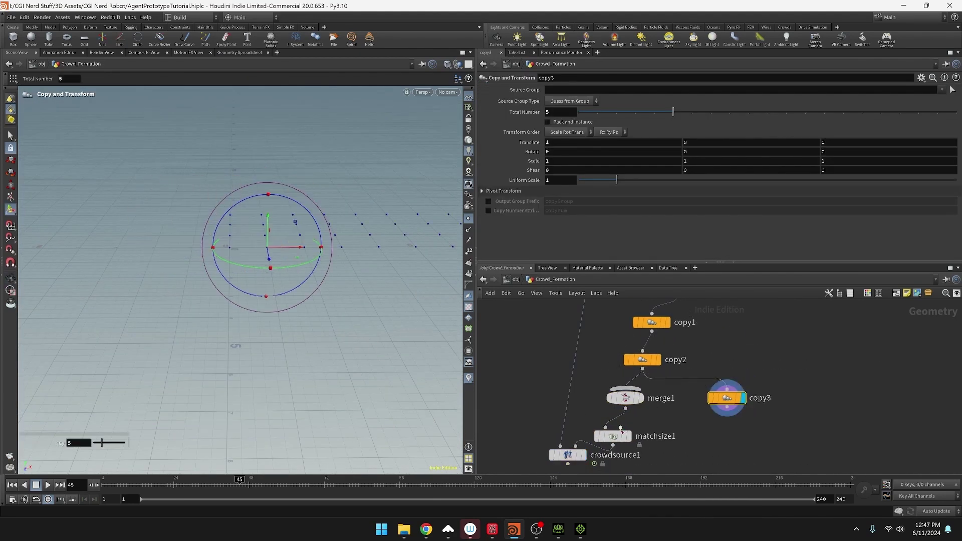
left_click(625, 398)
key("Delete")
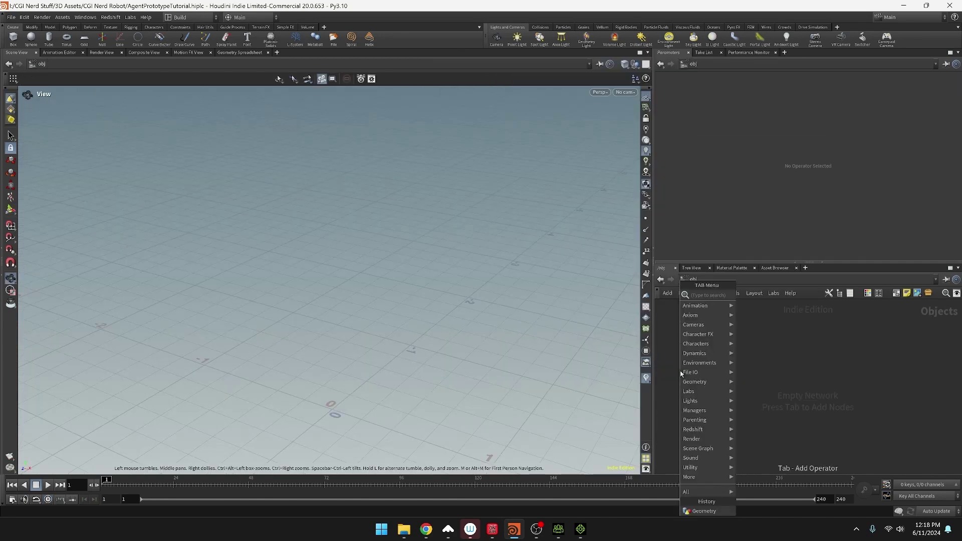
- Create a Geometry object named Crowd_Formation in the empty scene and enter its network
type("g")
key("Return")
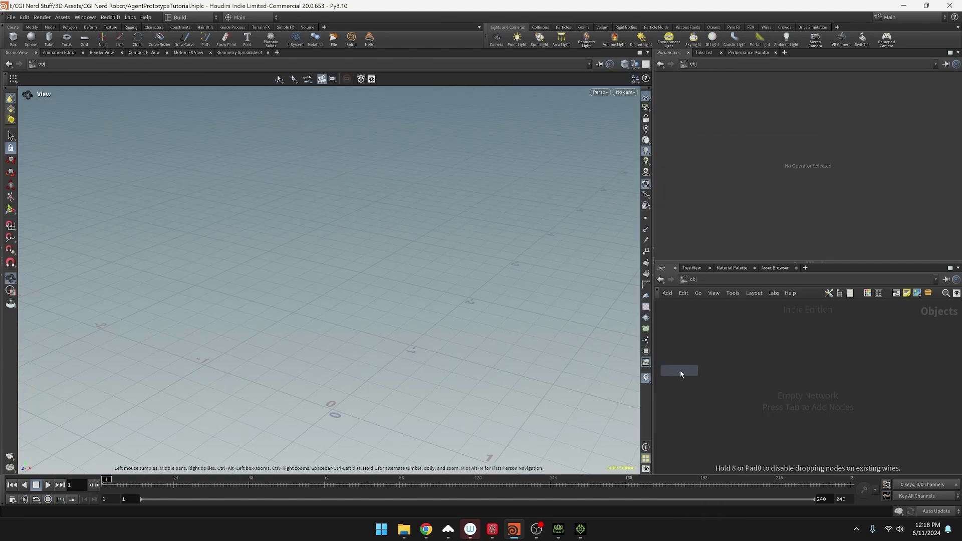
left_click(679, 371)
type("Crowd_Formation")
key("Return")
key("i")
- Add an FBX Character Import node inside Crowd_Formation and save the scene
key("Tab")
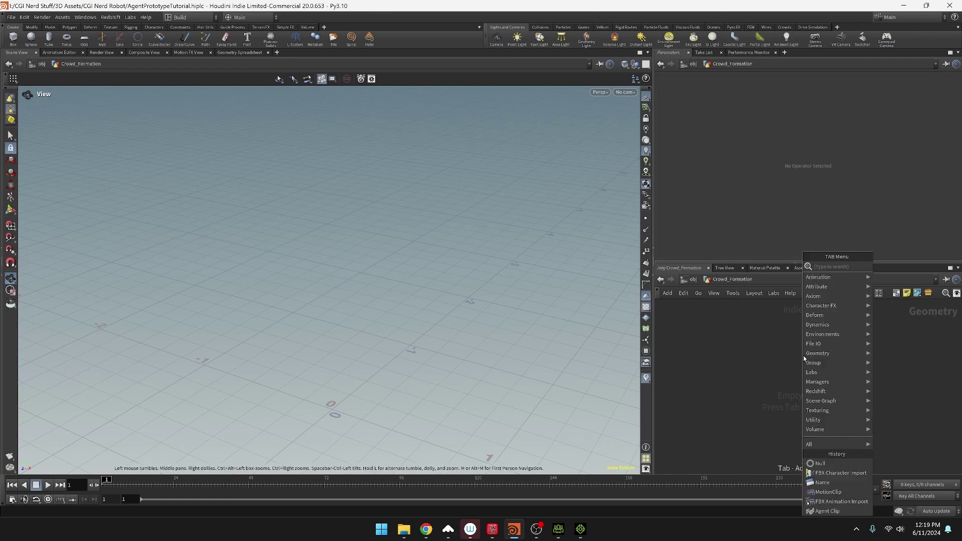
type("c")
key("BackSpace")
type("fbx")
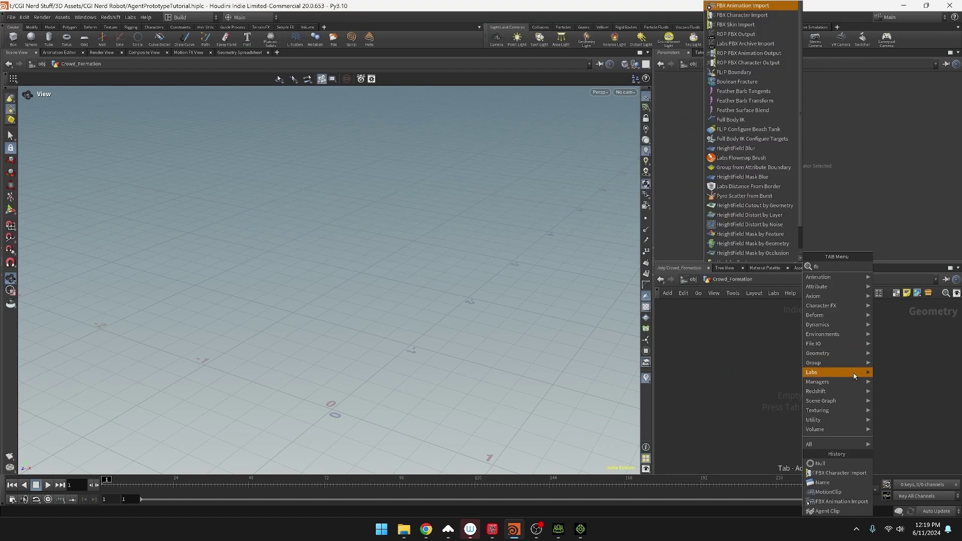
type(" c")
key("Return")
left_click(853, 375)
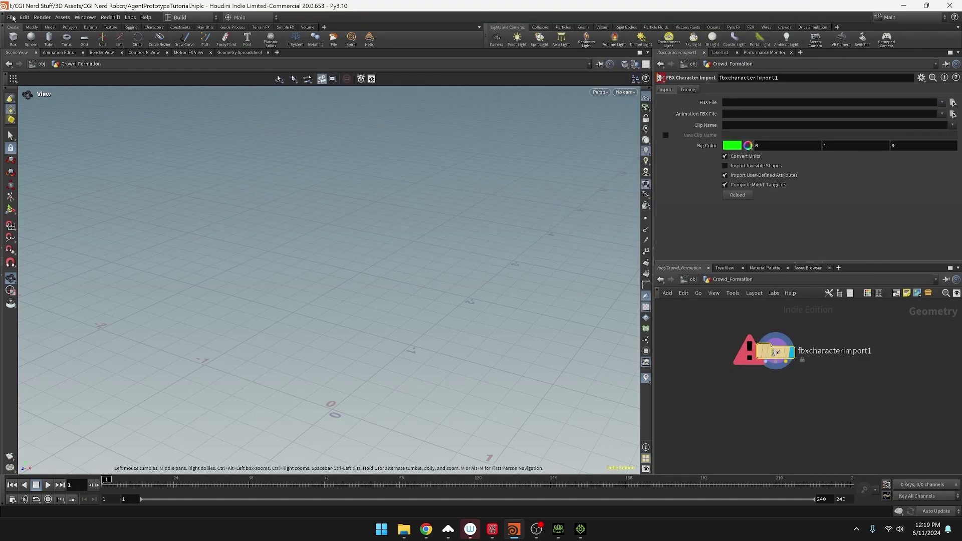
left_click(12, 18)
left_click(30, 90)
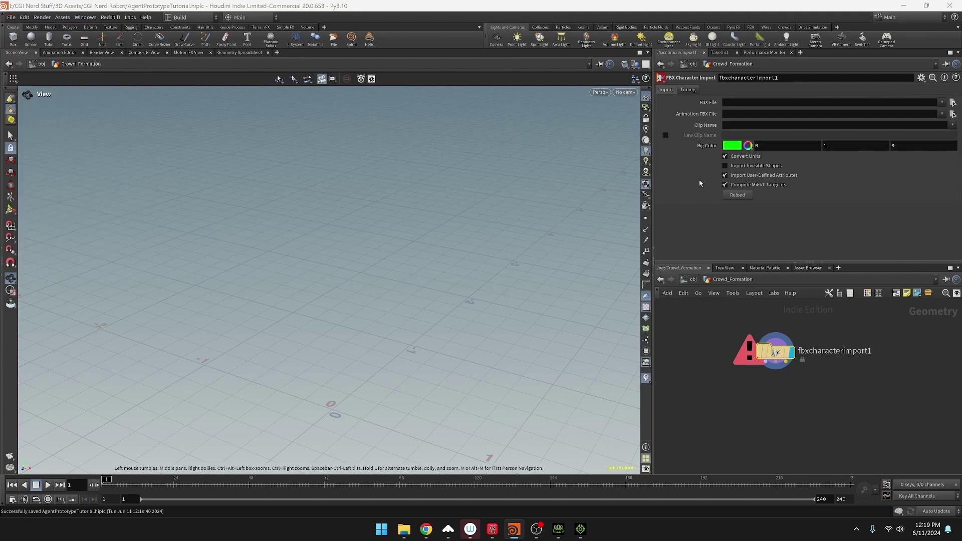
- Load New CGI Nerd Robot.fbx from the $HIP folder as the character import's FBX file
left_click(951, 102)
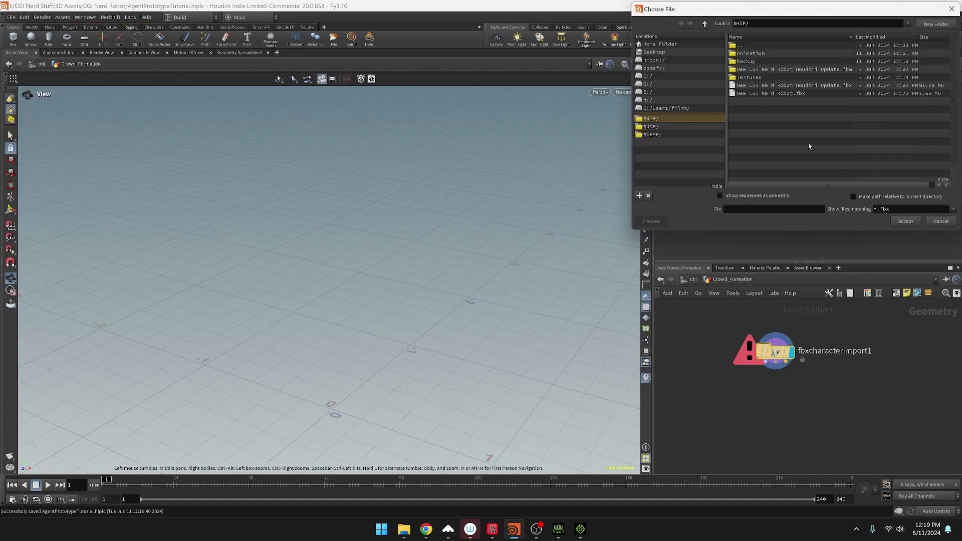
left_click(756, 93)
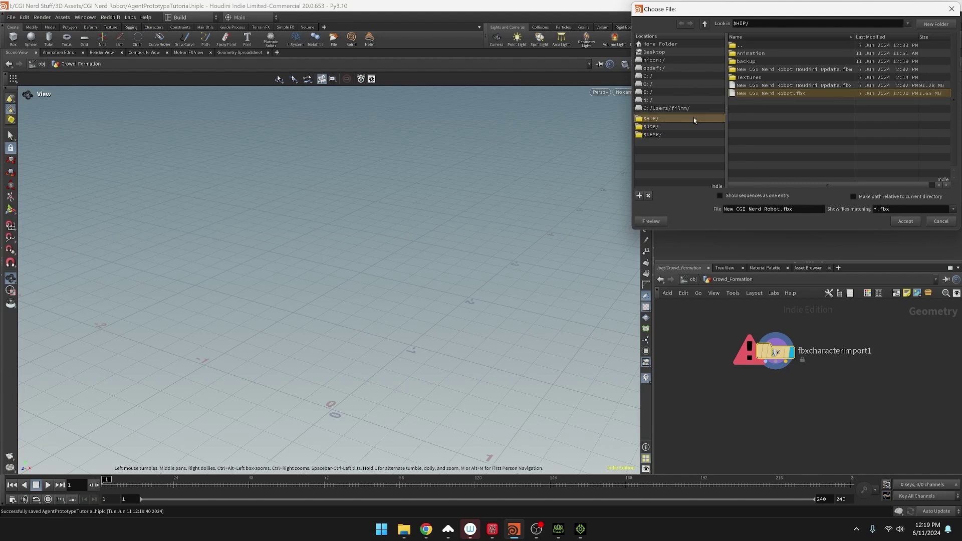
left_click(765, 94)
double_click(765, 95)
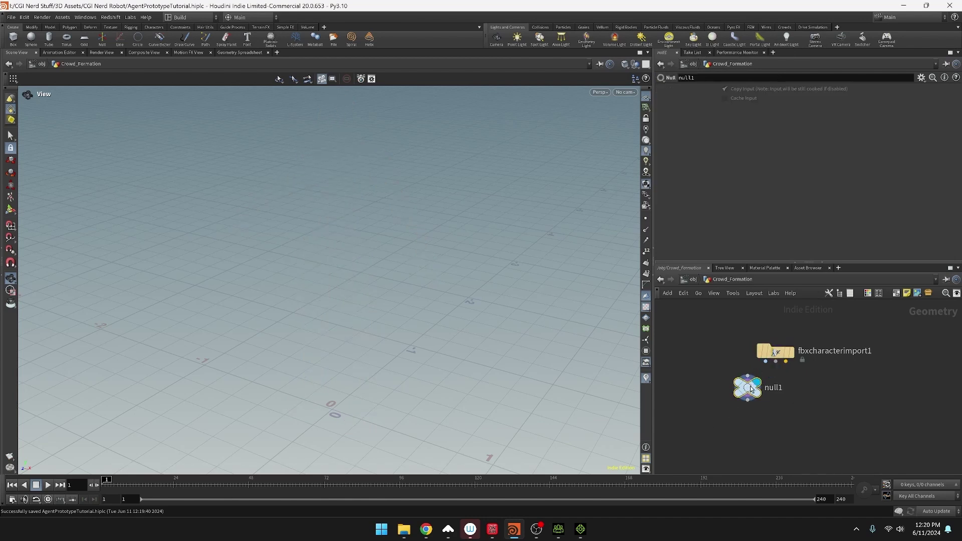
- Preview the character import's skeleton outputs through the null node, cut the connection, and delete the null
left_click_drag(750, 388, 763, 401)
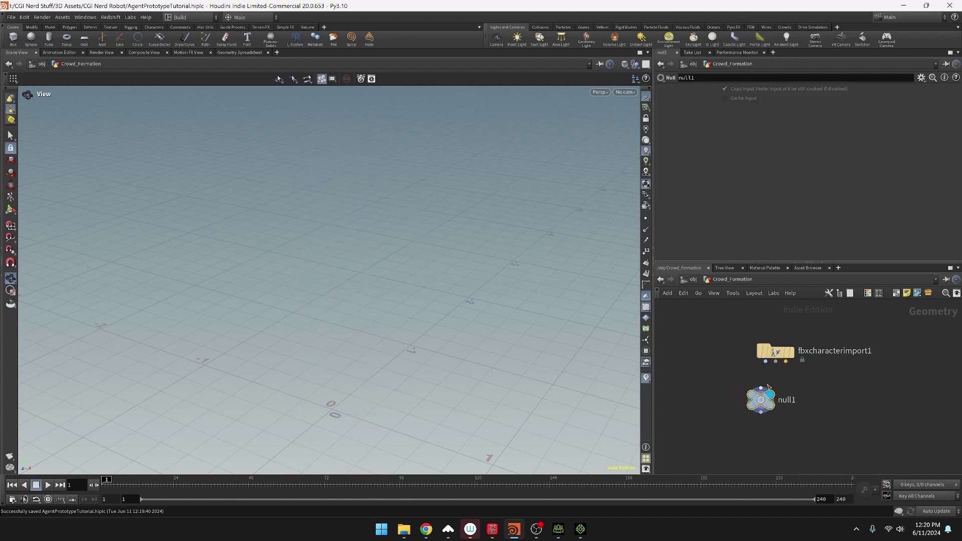
mouse_move(766, 361)
left_mouse_down()
mouse_move(761, 389)
mouse_move(776, 365)
left_mouse_up()
left_click(779, 387)
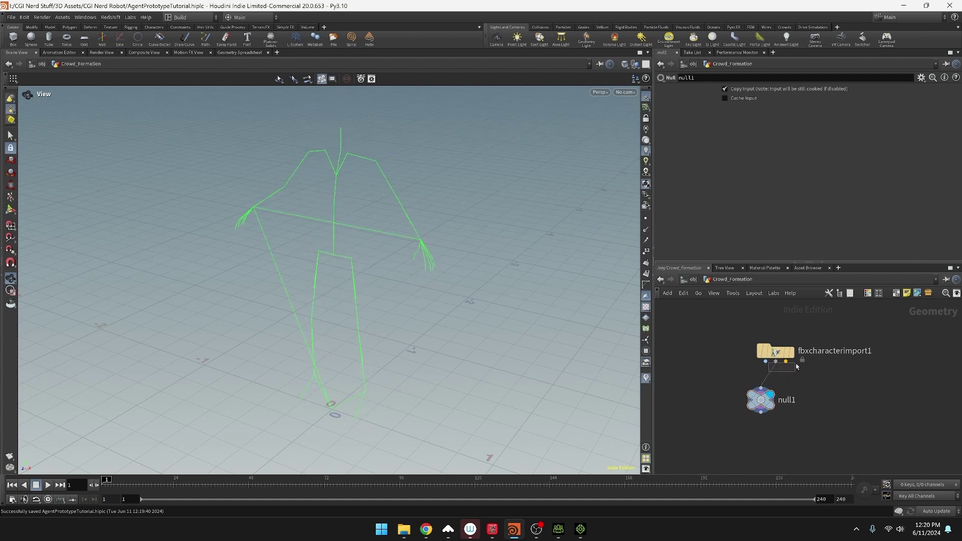
left_click_drag(773, 372, 785, 362)
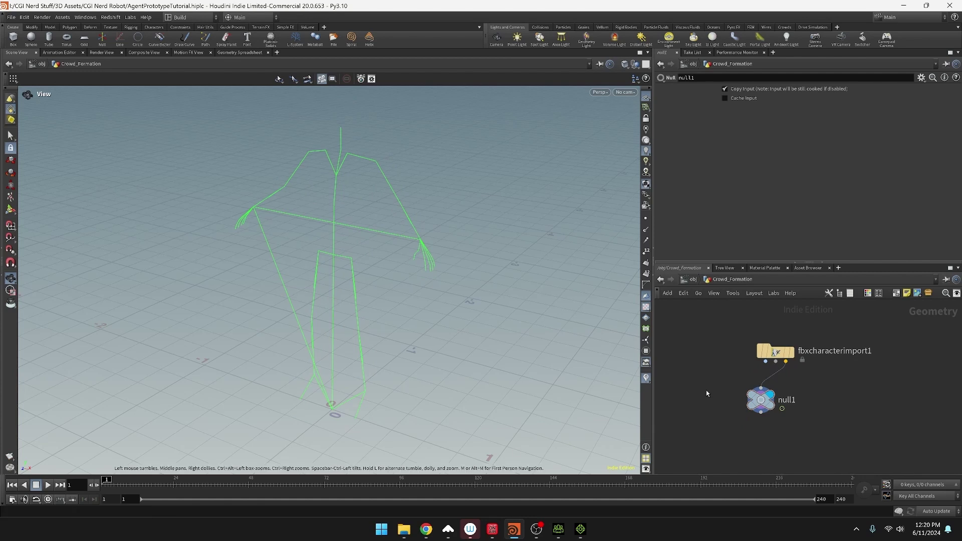
key("y")
left_click_drag(758, 372, 845, 378)
left_click_drag(758, 405, 759, 407)
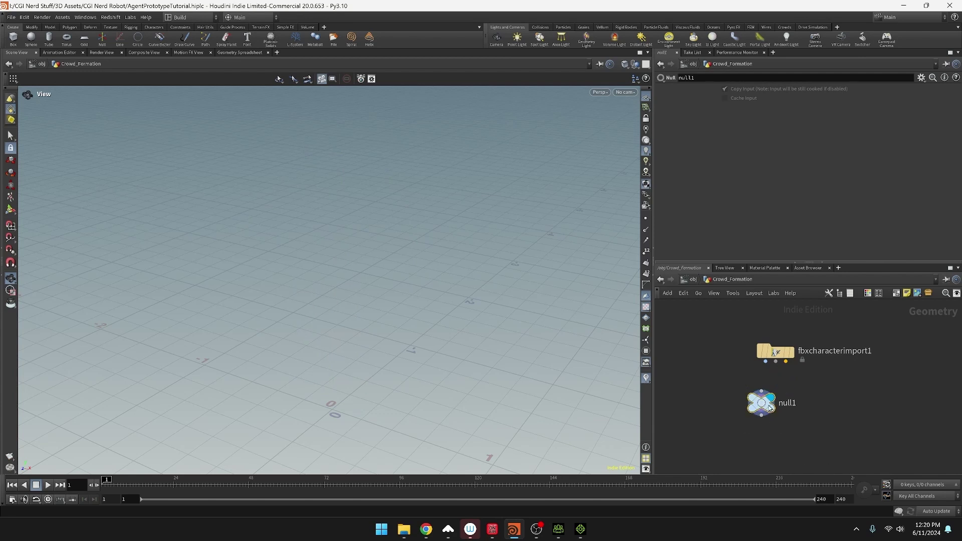
key("Delete")
- Add a Material node below the character import and wire it to the import's first output
key("Tab")
type("mat")
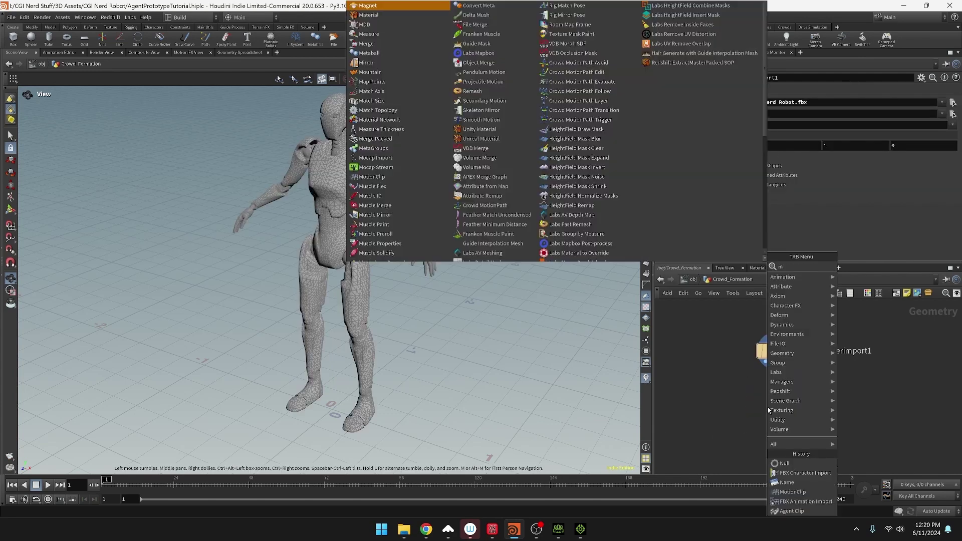
key("Return")
left_click(767, 407)
left_click_drag(771, 408, 762, 407)
left_click(762, 406)
left_click_drag(762, 370, 762, 415)
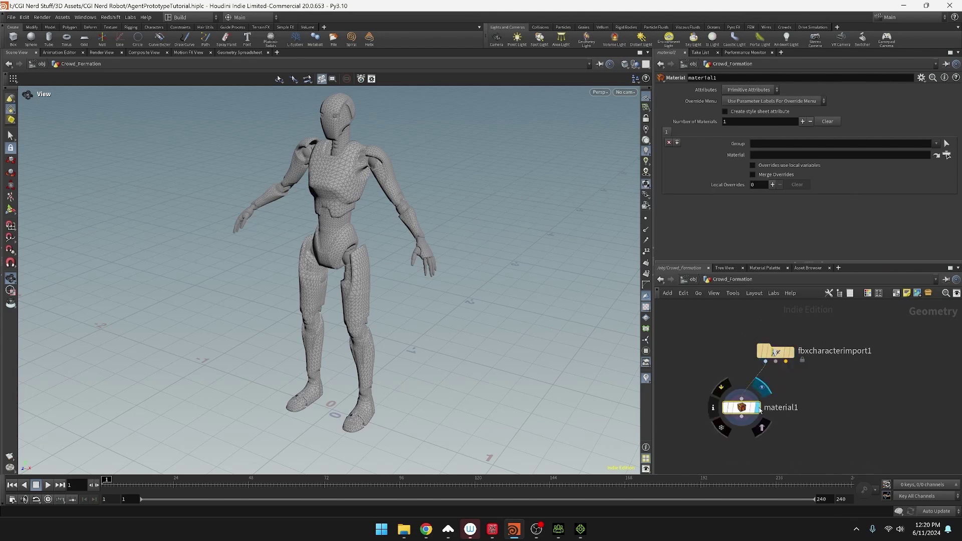
- Add a Principled Shader to the scene materials and rename it robot_shader
left_click(765, 268)
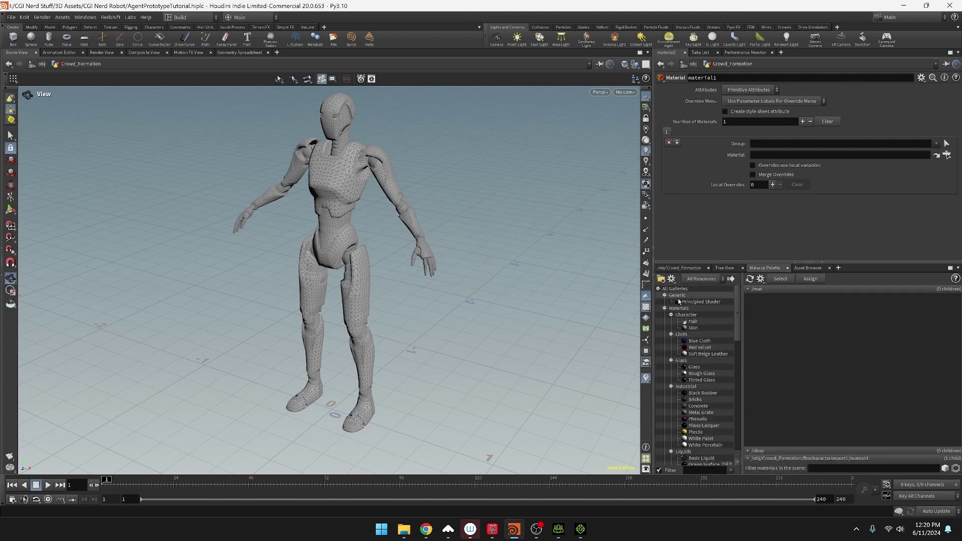
left_click_drag(784, 311, 781, 320)
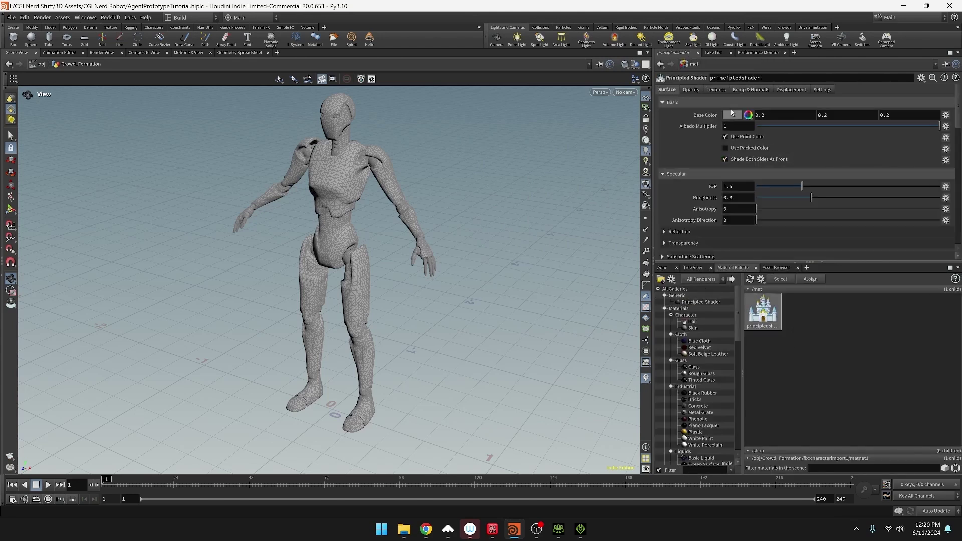
left_click(744, 78)
type("robot_shader")
key("Return")
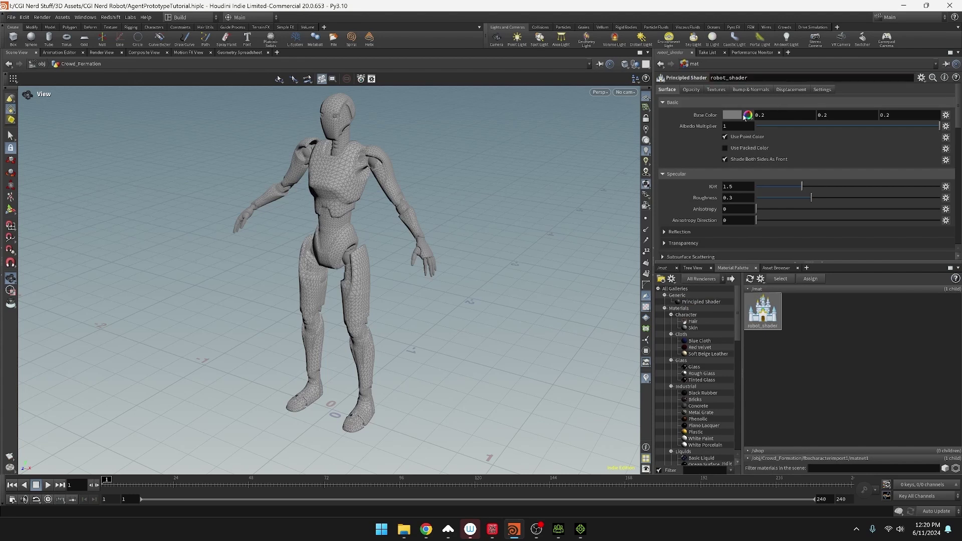
- Set robot_shader's base color to white (1, 1, 1) and show its node in the material network
left_click(747, 115)
left_click(849, 96)
left_click(854, 25)
left_click(663, 268)
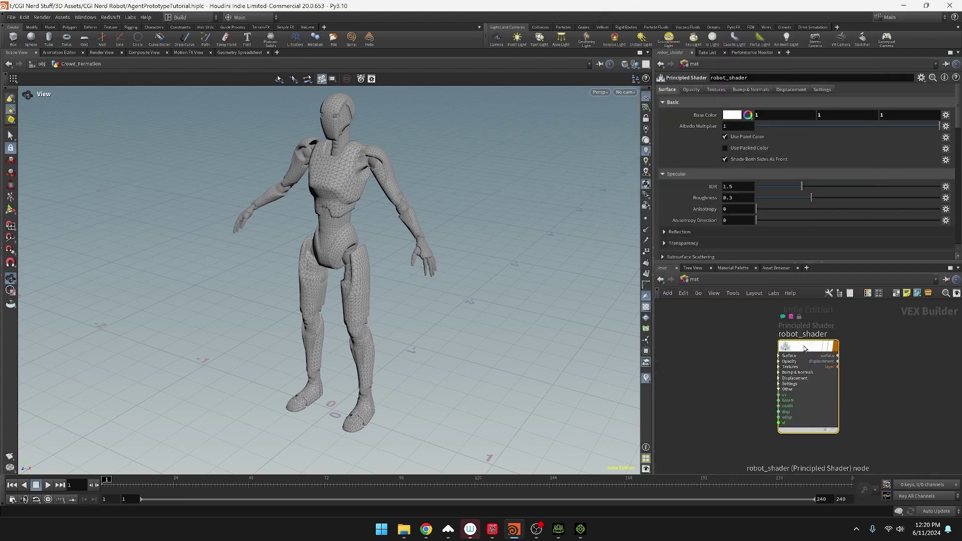
- Enable robot_shader's base color texture and load Robot13_BaseColor.png from the project's Textures/3 folder
left_click(715, 90)
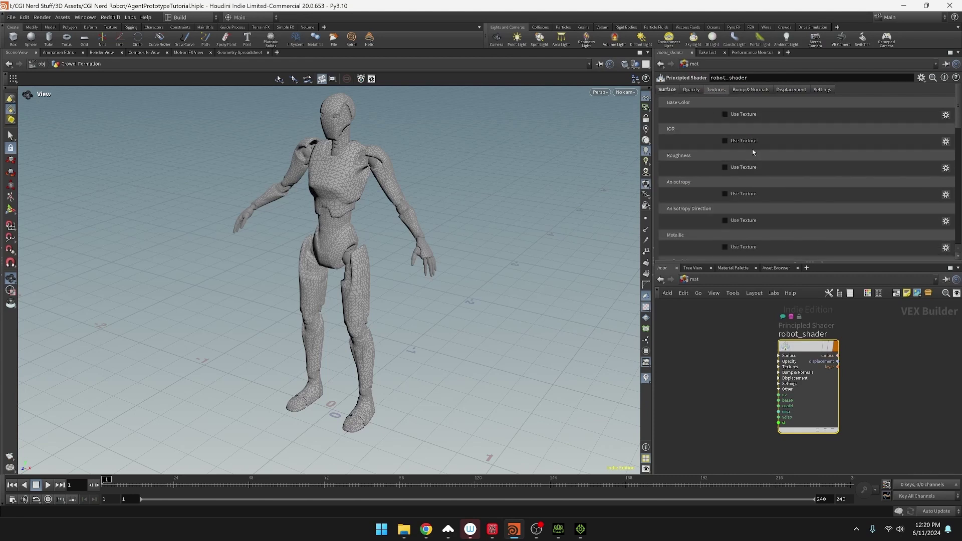
left_click(725, 114)
left_click(935, 126)
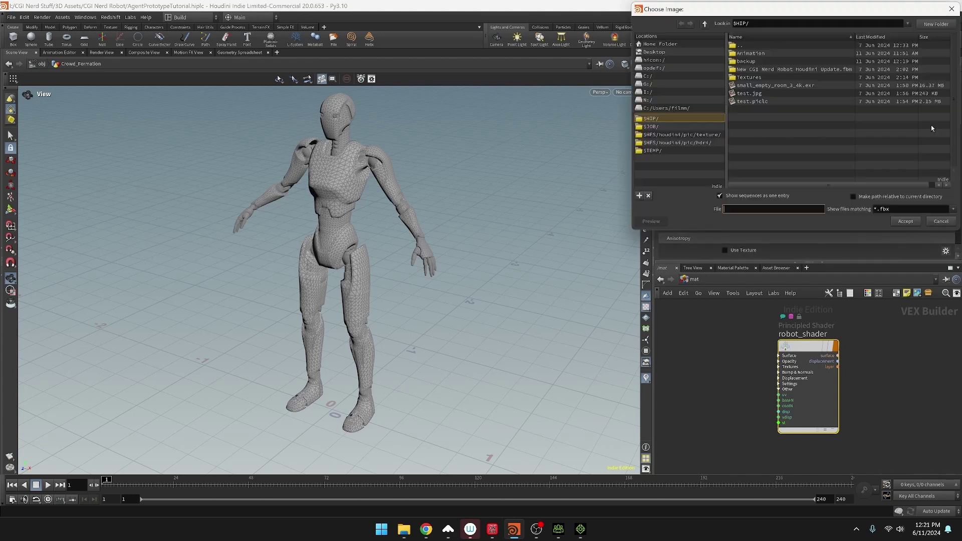
double_click(749, 77)
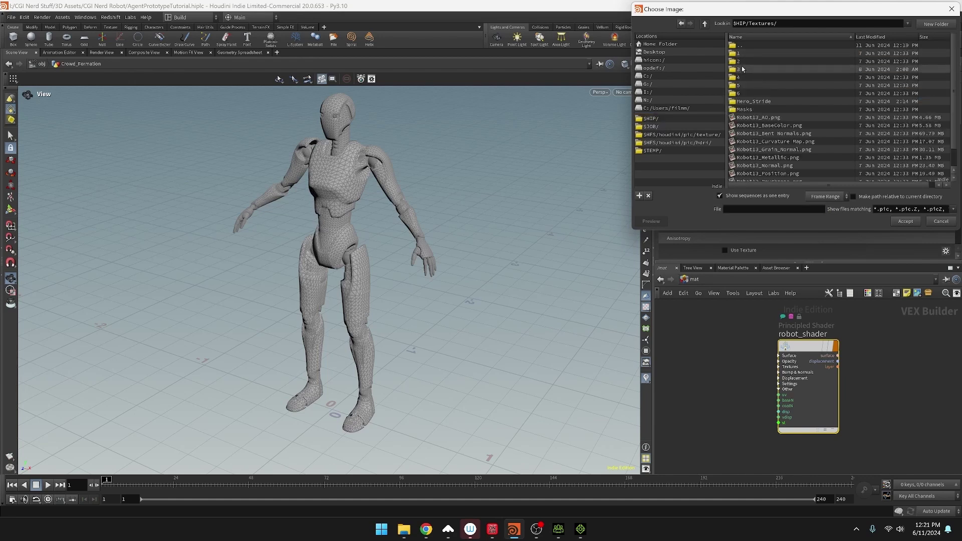
double_click(751, 70)
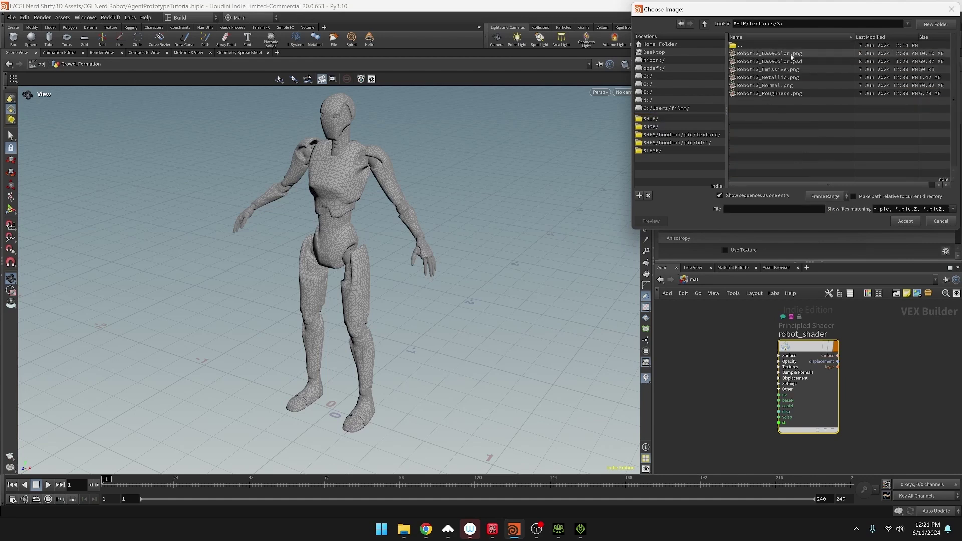
left_click(704, 24)
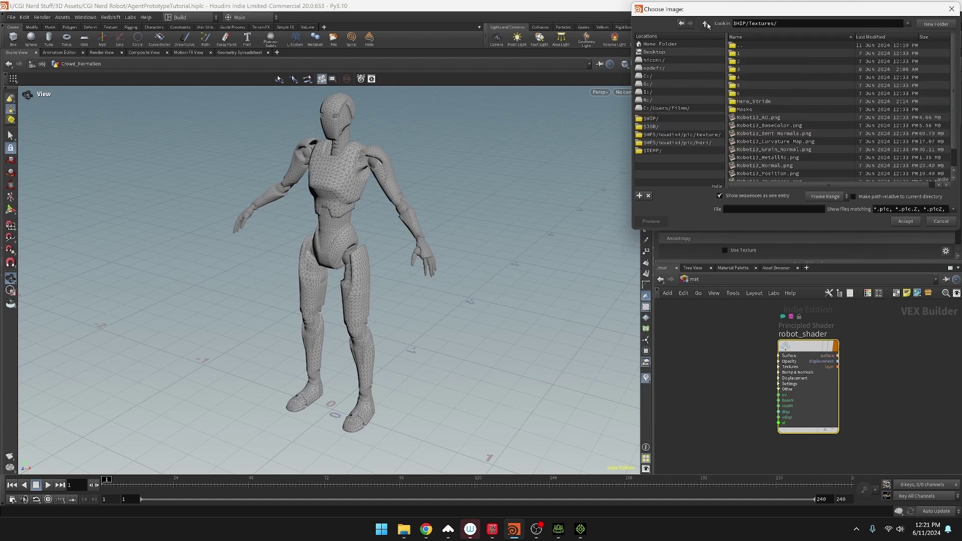
double_click(739, 54)
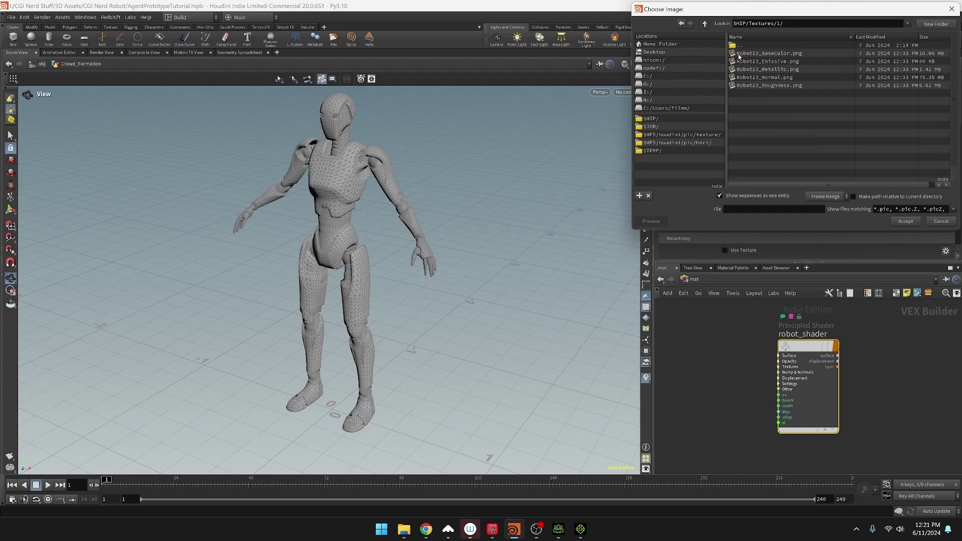
left_click(704, 23)
double_click(741, 69)
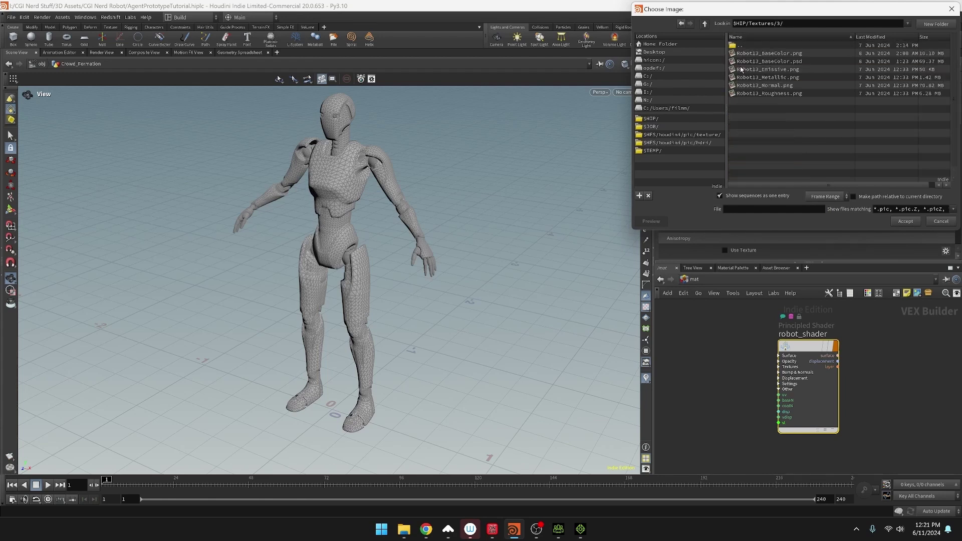
double_click(790, 53)
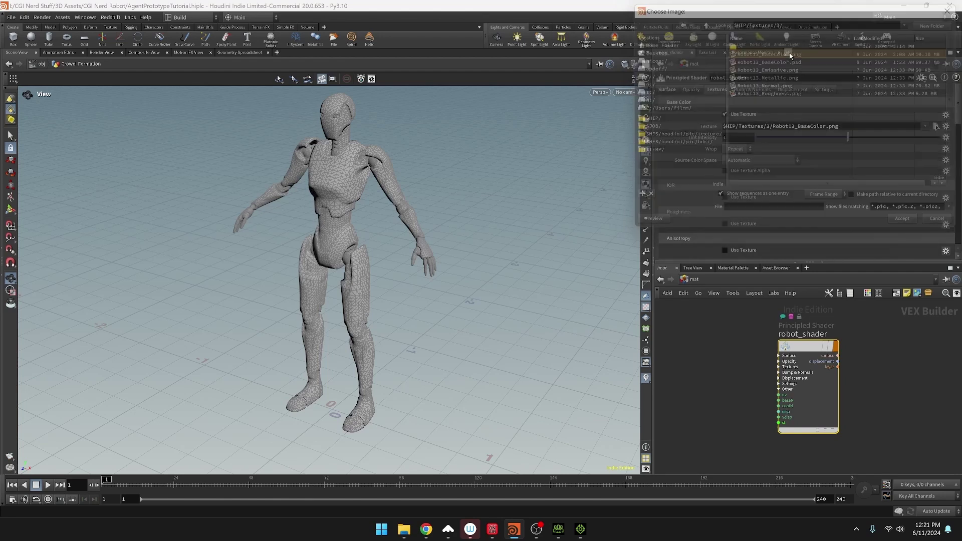
- Return to the Crowd_Formation network and assign /mat/robot_shader to the Material node
left_click(693, 279)
left_click(704, 322)
double_click(723, 356)
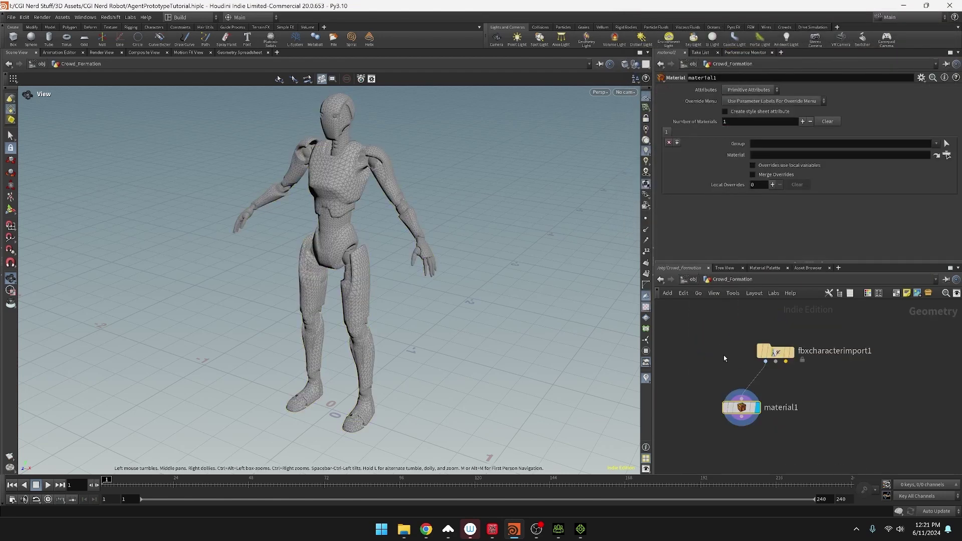
left_click(757, 408)
left_click(945, 156)
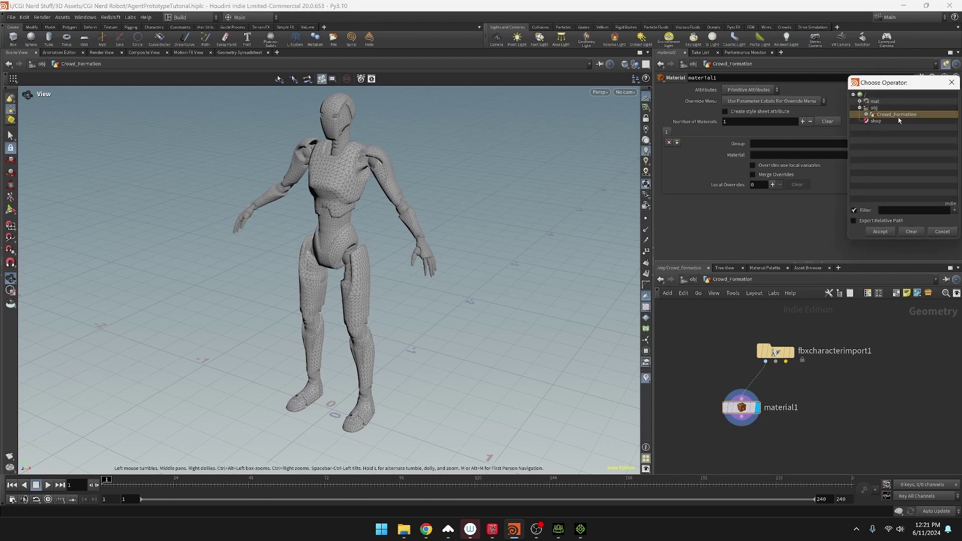
double_click(881, 108)
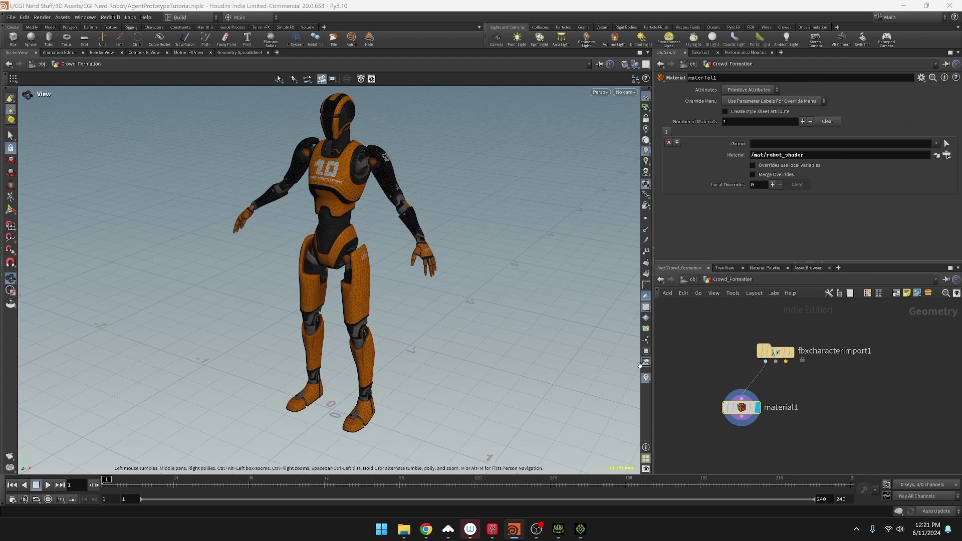
- Move the Material node closer to the character import and rename it robotShader
left_click_drag(741, 407, 717, 392)
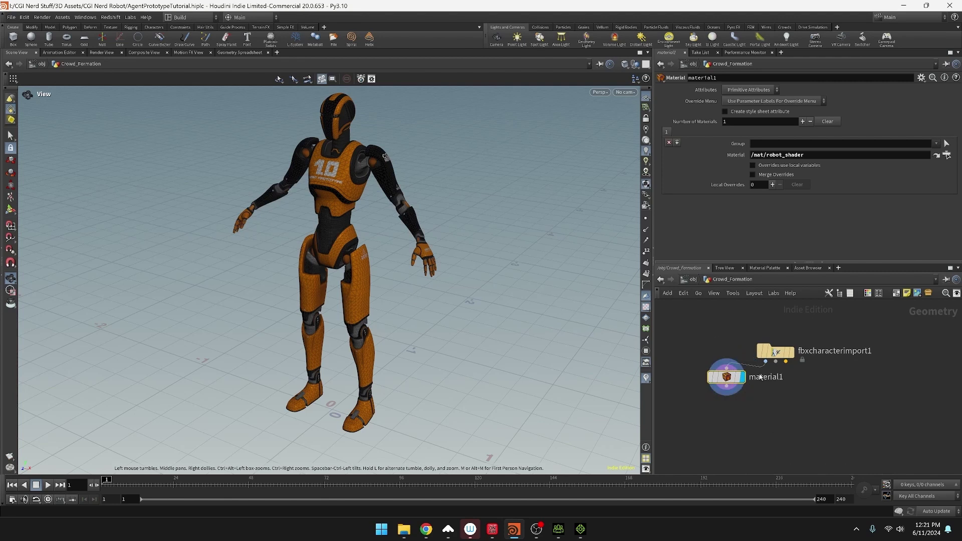
double_click(766, 377)
type("robotShader")
key("Return")
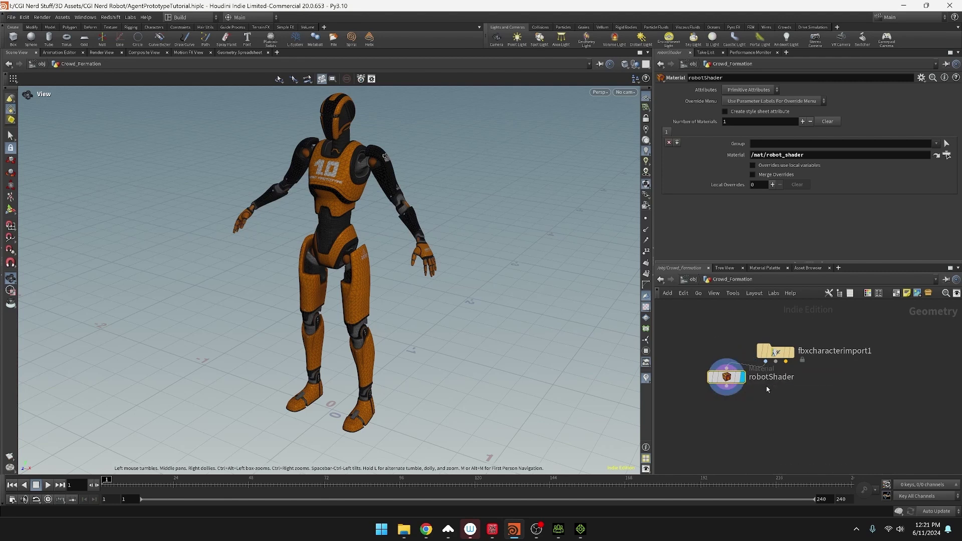
- Add an Agent from Rig node, wire it to the character import's third output, and display it
left_click(764, 416)
key("Tab")
type("agentfr")
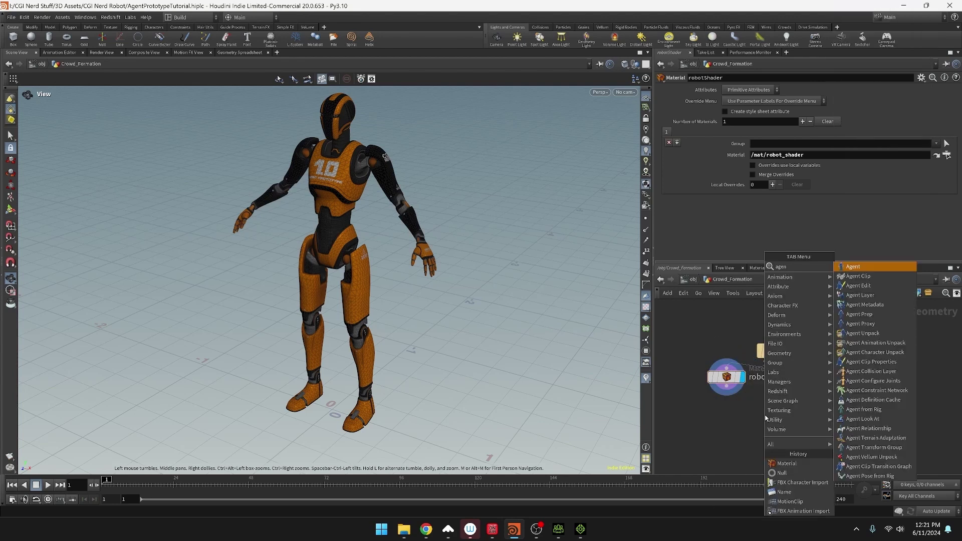
key("Return")
left_click(764, 414)
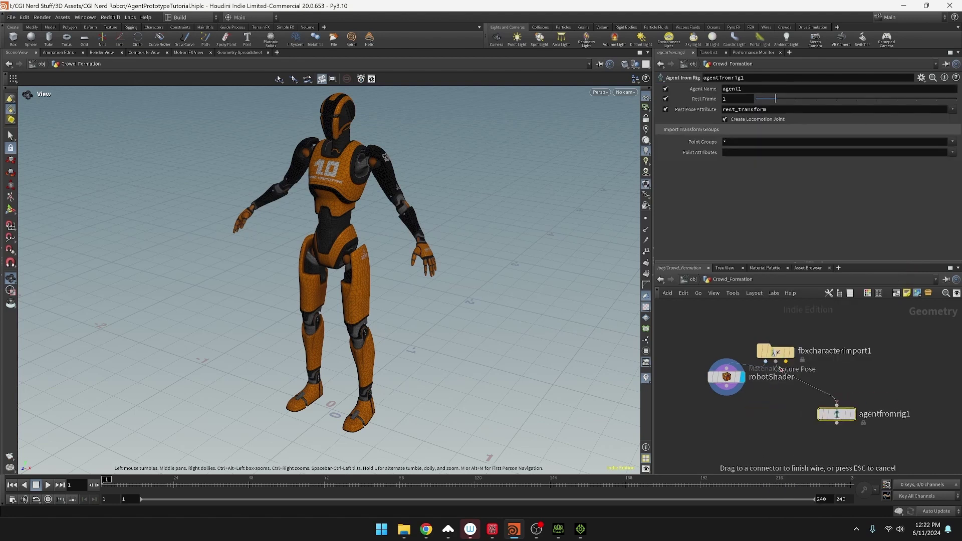
left_click(836, 414)
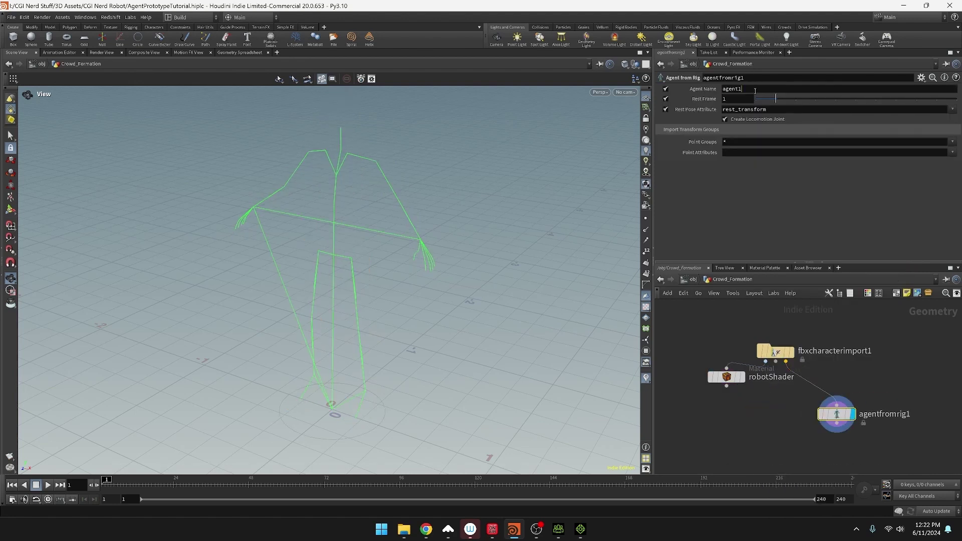
- Set the Agent from Rig node's agent name to CGINerdRobot
double_click(753, 90)
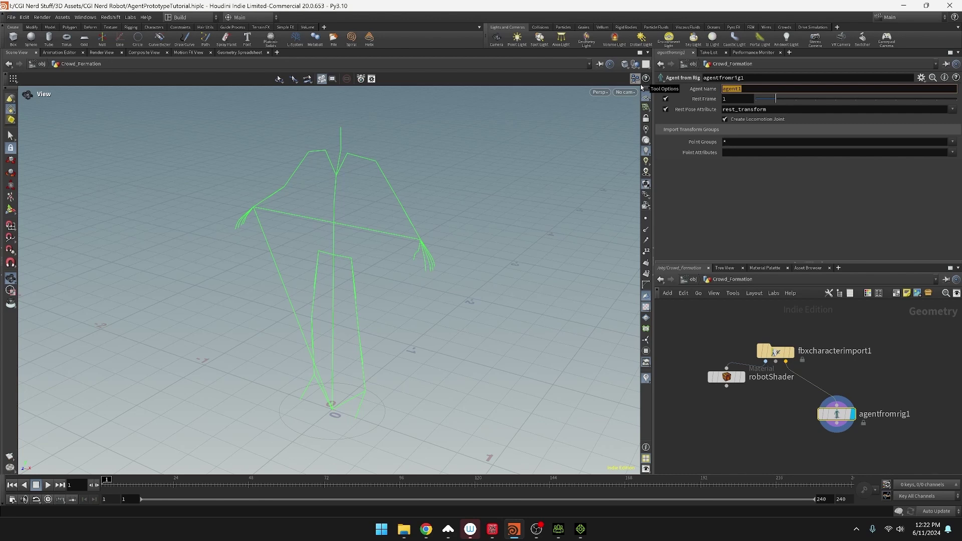
type("CGINerdRobot")
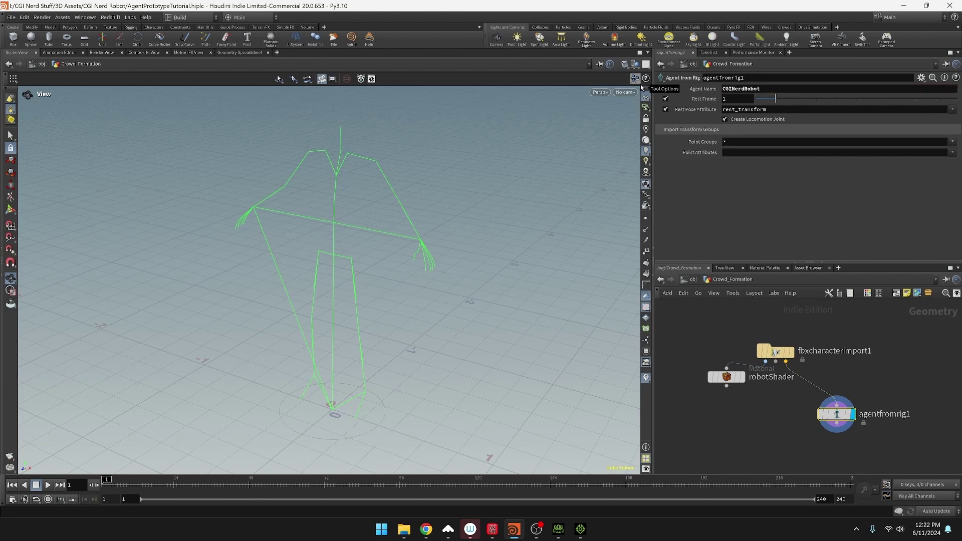
key("Tab")
type("agent lay")
key("Return")
left_click(740, 437)
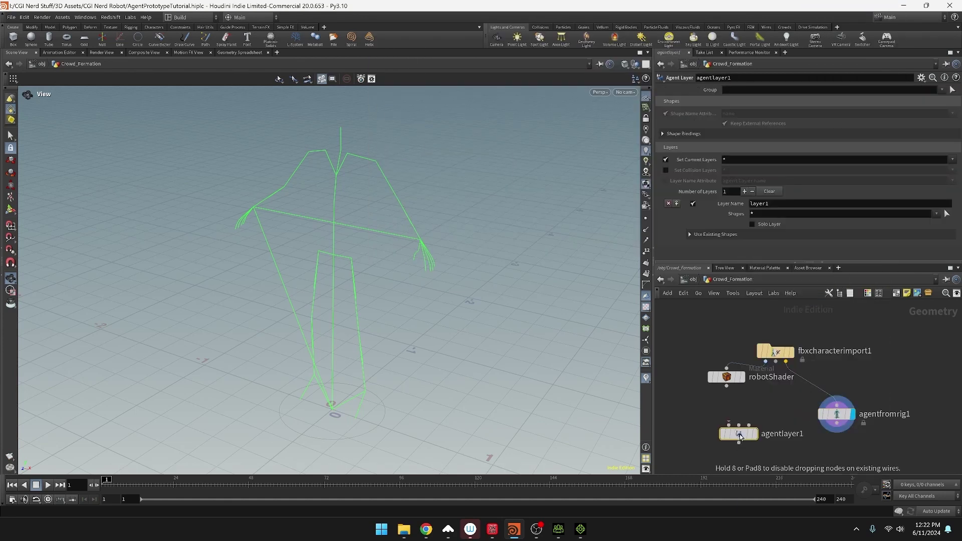
left_click_drag(740, 437, 747, 458)
type("CGINerdRobot")
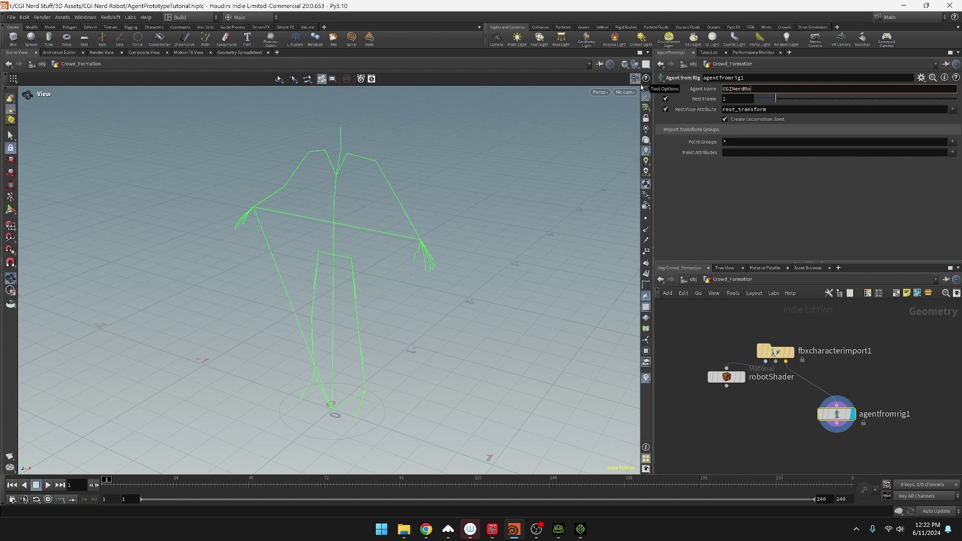
key("Return")
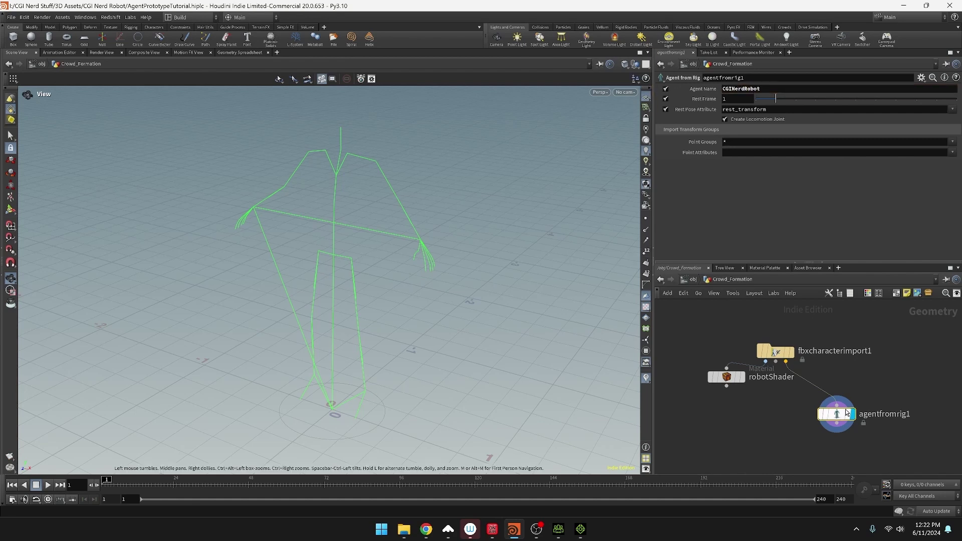
- Add an Agent Layer node and wire Agent from Rig, robotShader and the character import's second output into its three inputs
key("Tab")
key("Escape")
key("Tab")
type("agent lay")
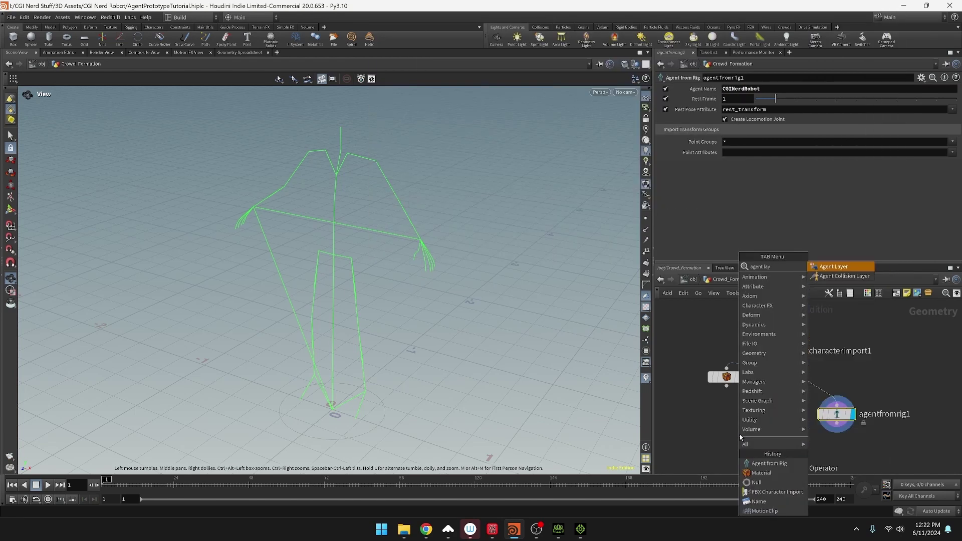
key("Return")
left_click(741, 437)
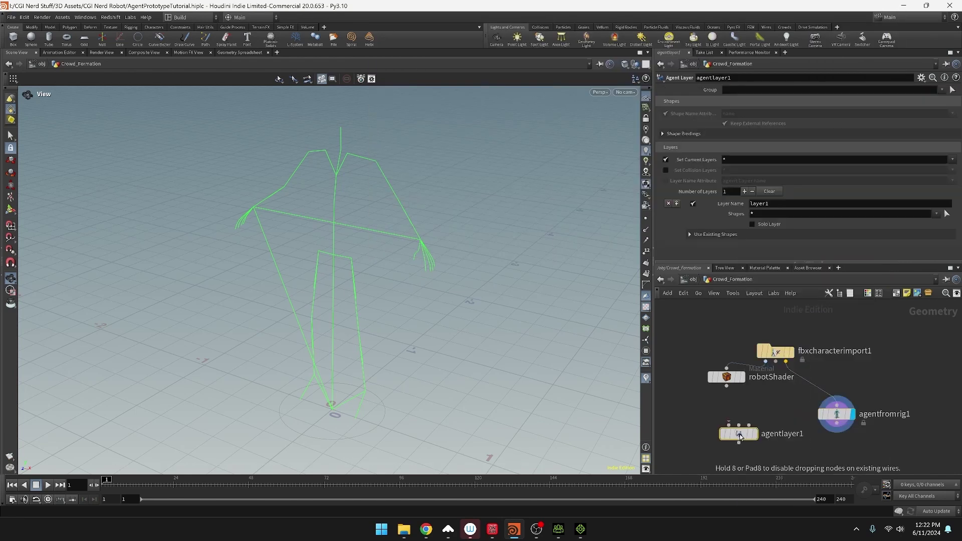
left_click_drag(741, 437, 836, 433)
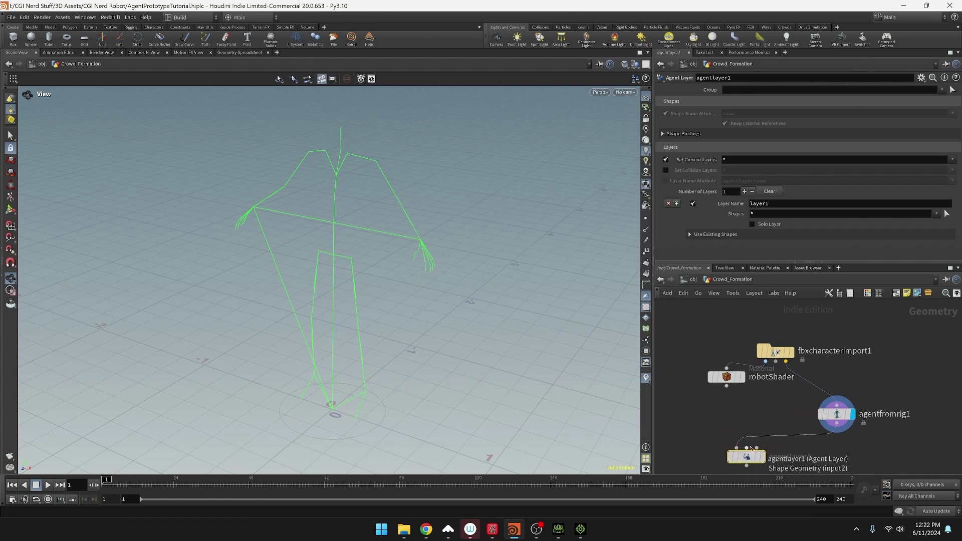
left_click_drag(748, 449, 774, 362)
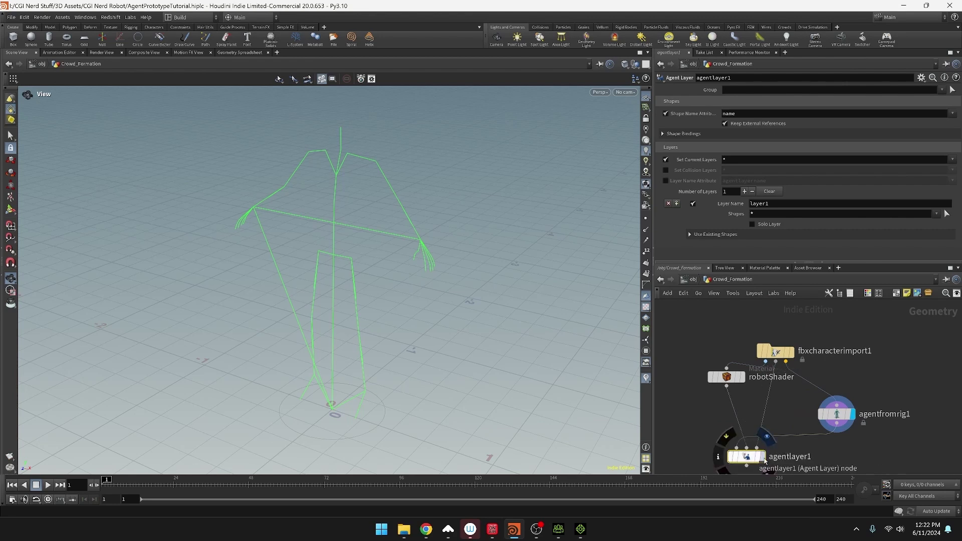
- Compare the Agent Layer output with the robotShader output, leaving the Agent Layer node displayed
left_click(764, 457)
left_click_drag(421, 235, 615, 263)
mouse_move(757, 379)
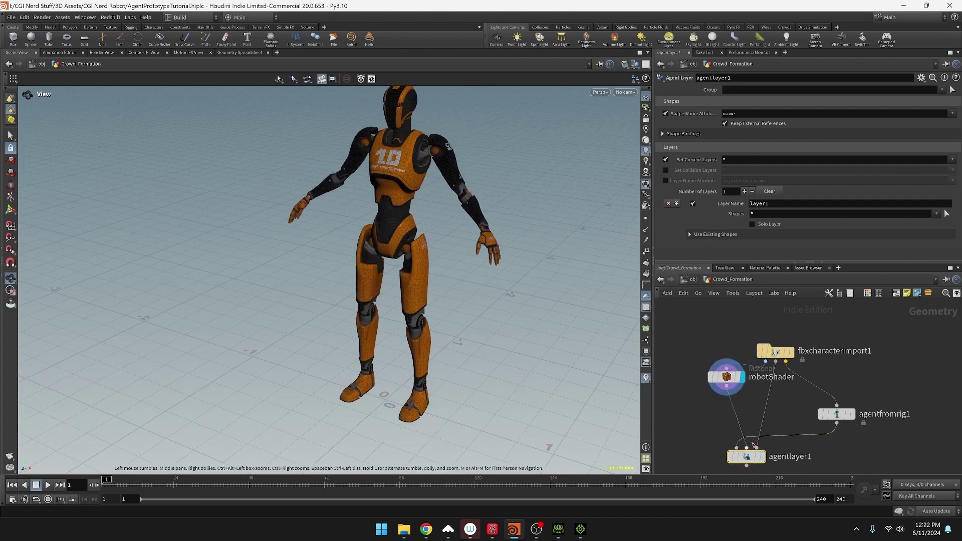
left_click(762, 456)
scroll(802, 406, "down", 3)
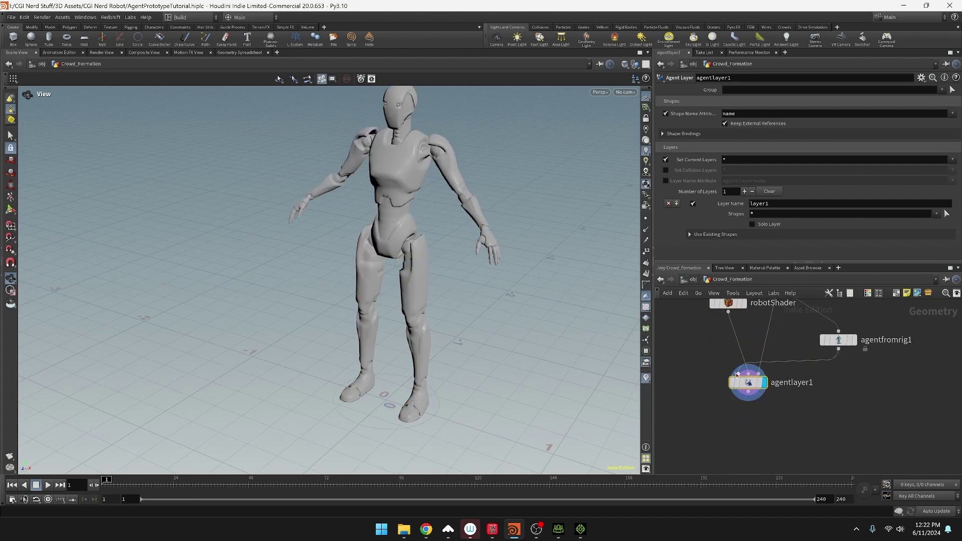
middle_click_drag(443, 281, 370, 296)
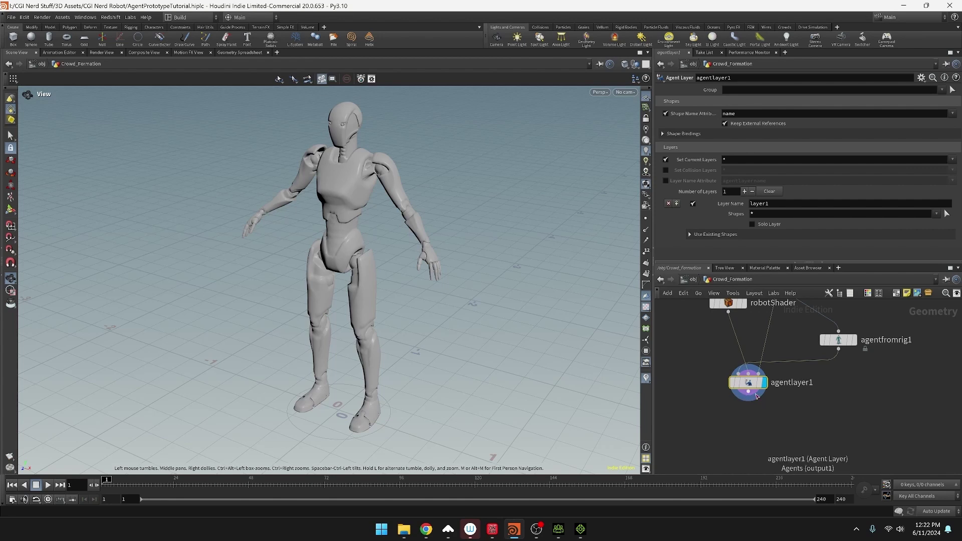
- Check the agent's texture with a temporary Agent Unpack node below the Agent Layer, and delete that node
left_click_drag(747, 394, 738, 430)
key("Tab")
left_click(812, 300)
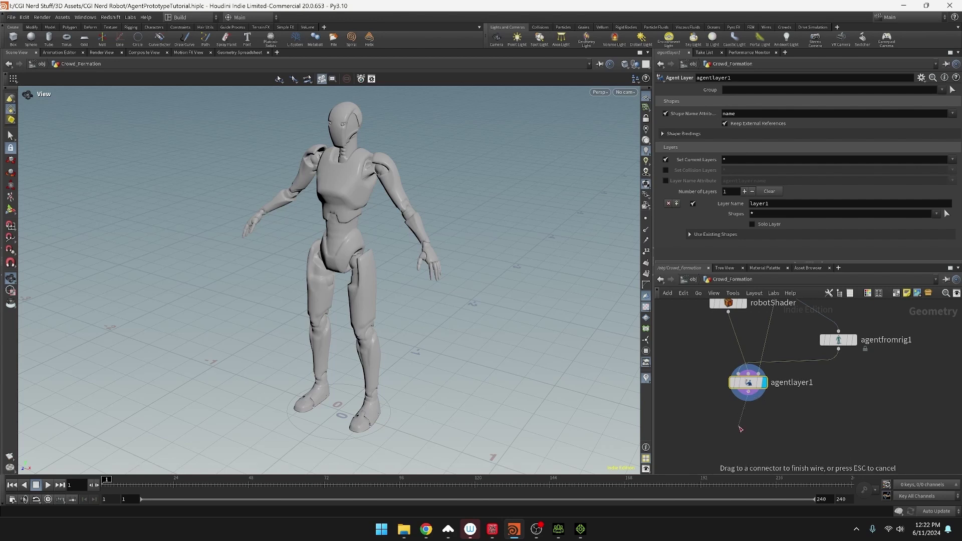
key("Tab")
type("ag")
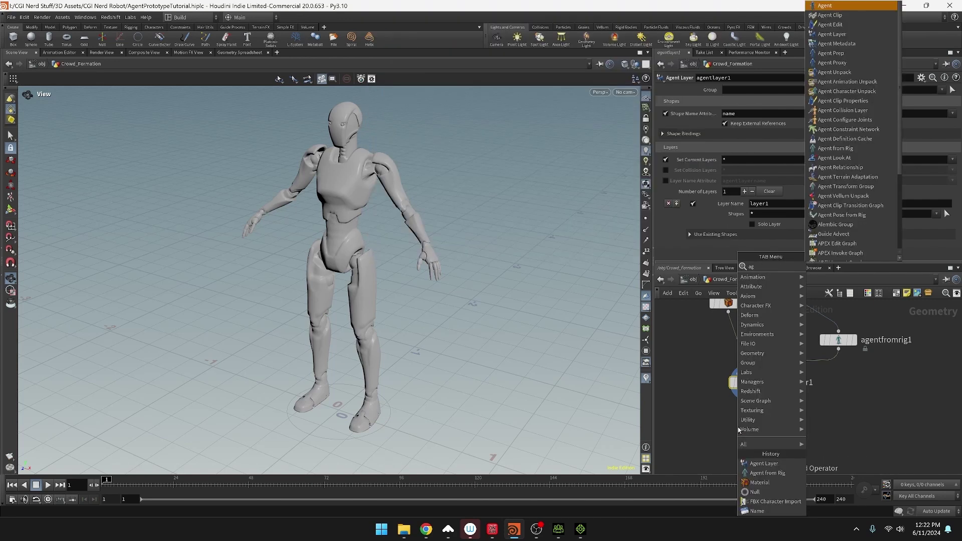
type("entu")
key("Return")
left_click(737, 427)
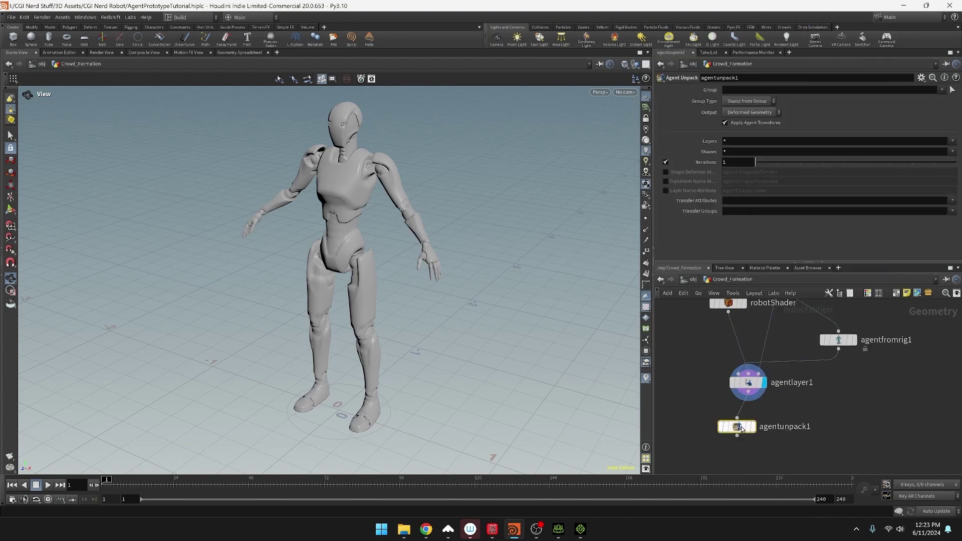
left_click(752, 428)
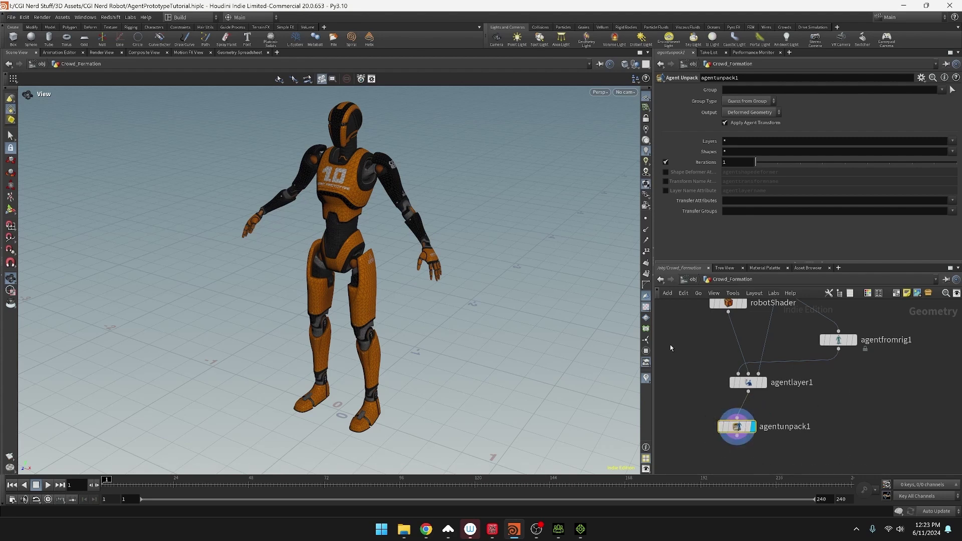
key("Delete")
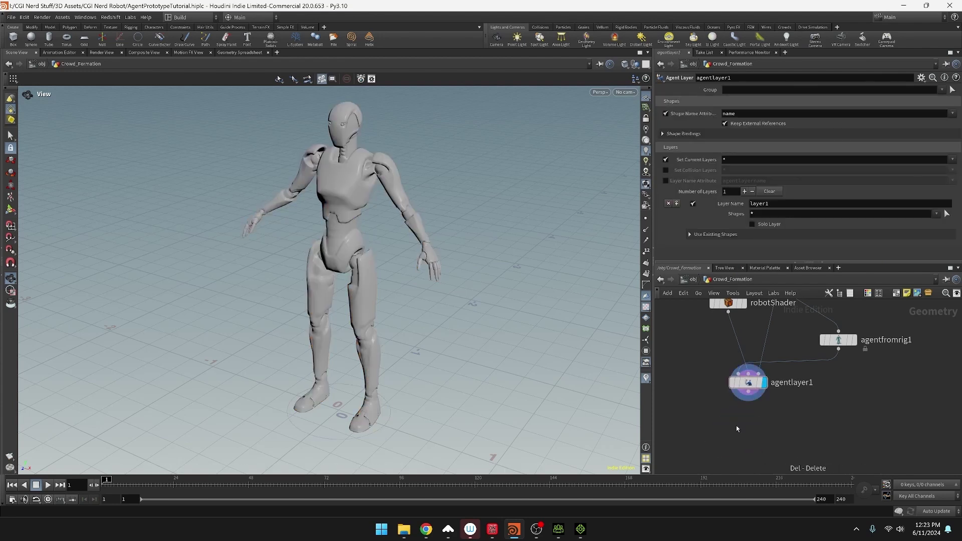
- Look at robot_shader in the scene's material gallery and return to the Crowd_Formation network
left_click(763, 268)
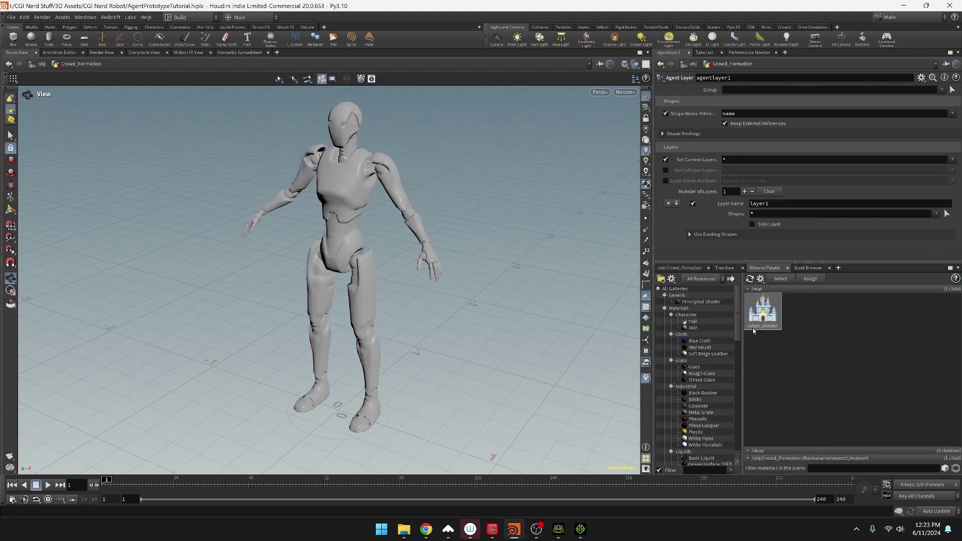
left_click(684, 268)
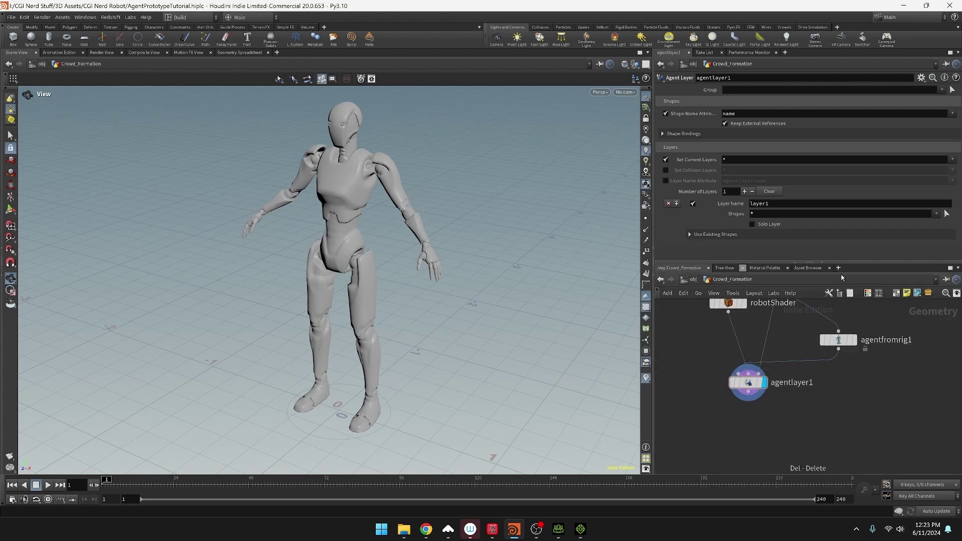
- Open a Data Tree pane beside the network view and set it to show Material Style Sheets
left_click(839, 268)
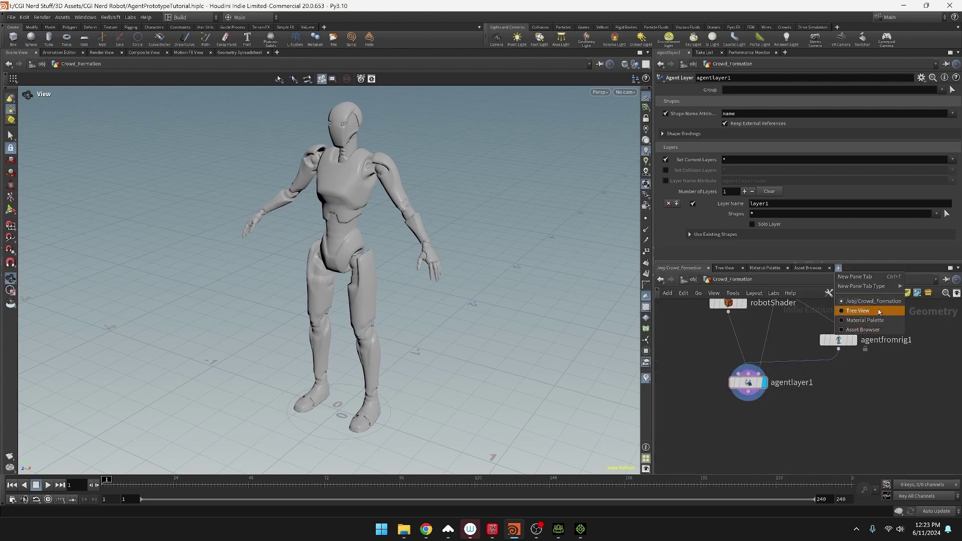
mouse_move(856, 288)
mouse_move(785, 398)
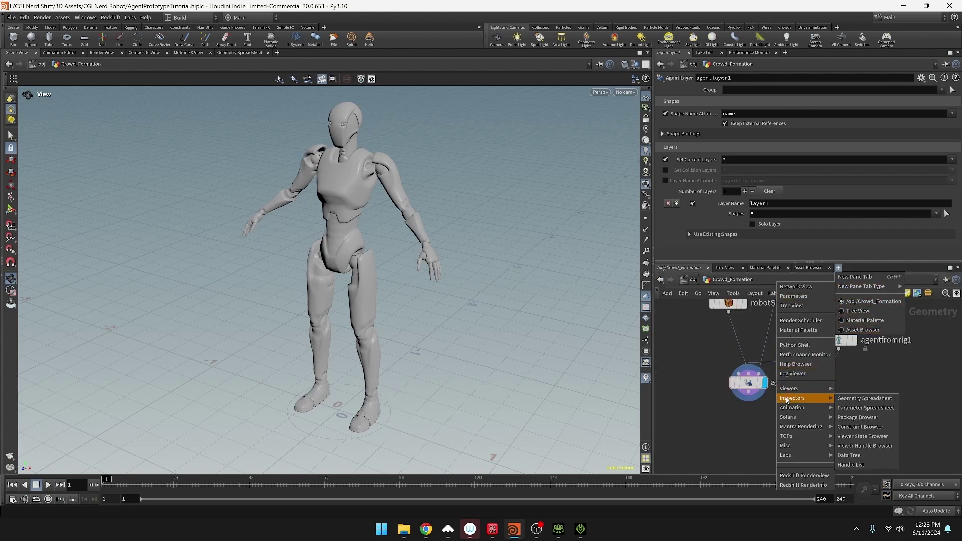
left_click(865, 457)
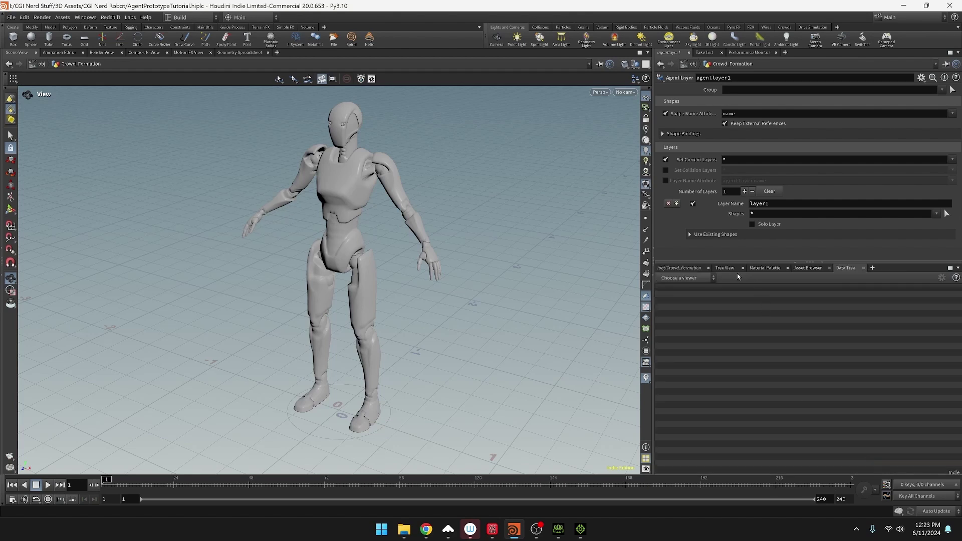
left_click(704, 279)
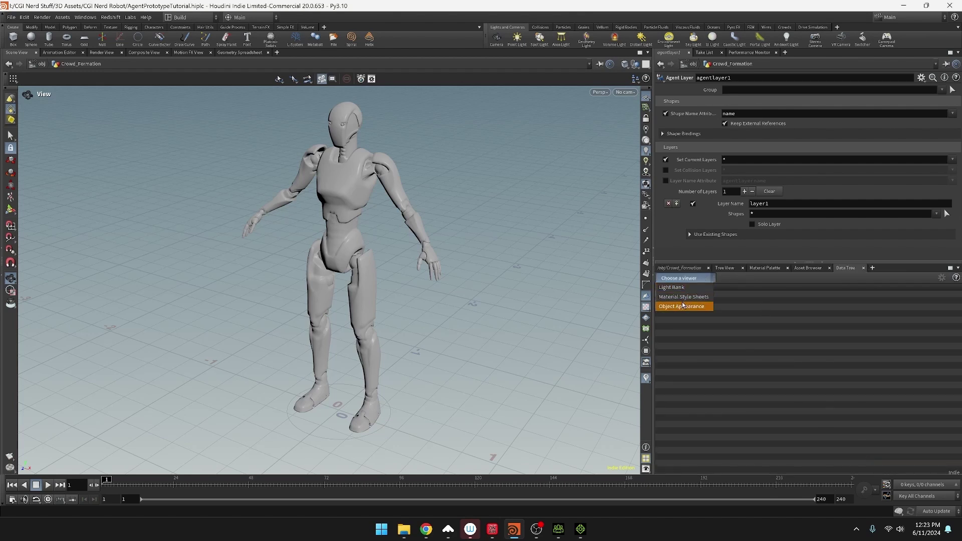
left_click(681, 302)
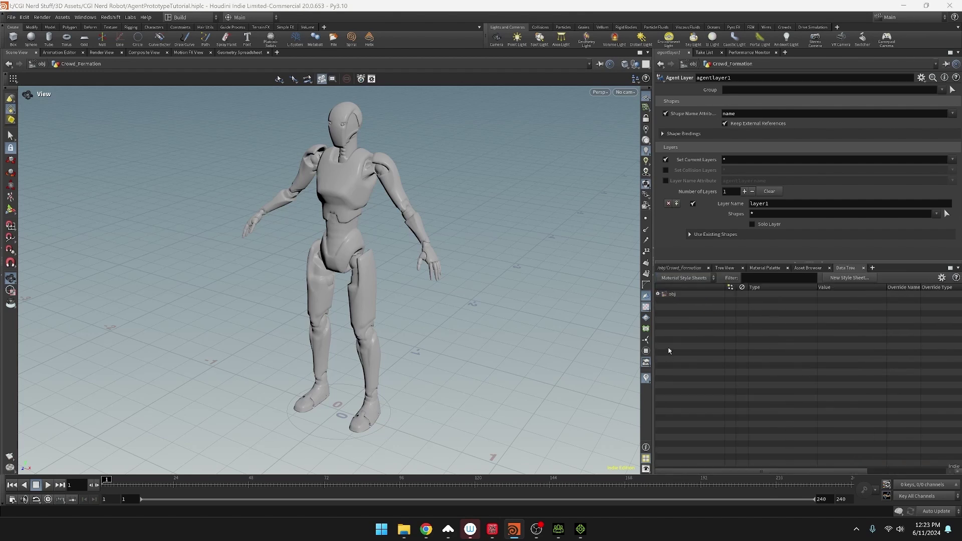
- Add a style sheet parameter to the Crowd_Formation object and create a style under it
left_click(657, 295)
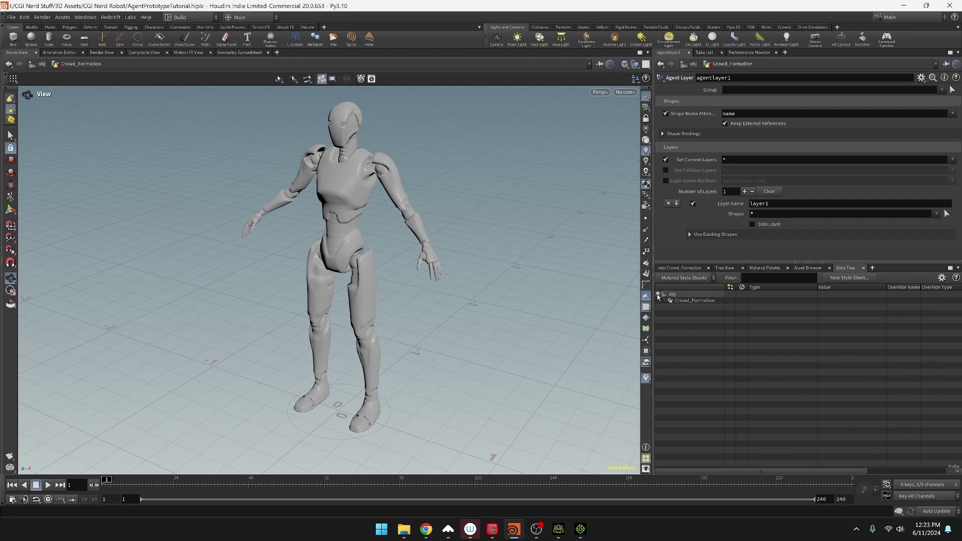
left_click(685, 301)
right_click(700, 303)
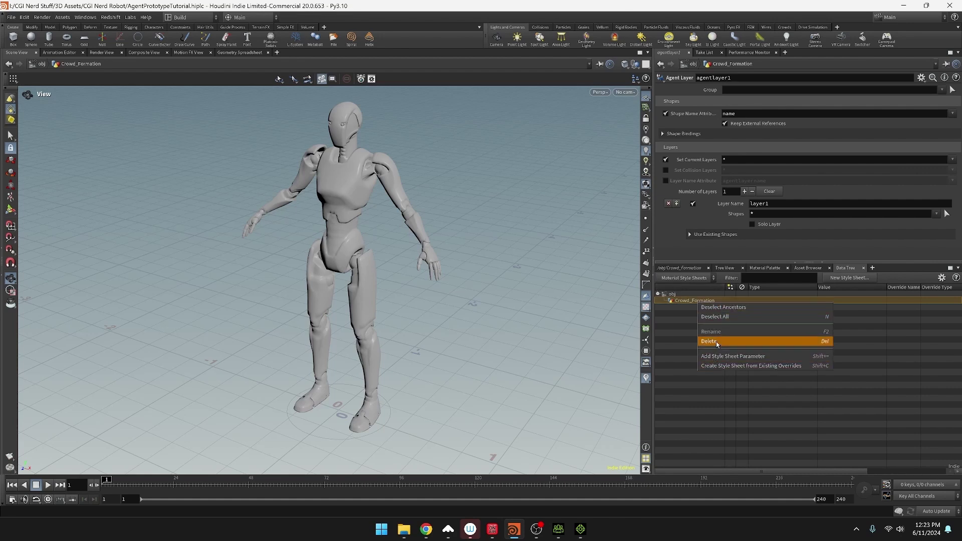
left_click(721, 356)
left_click(677, 307)
right_click(691, 311)
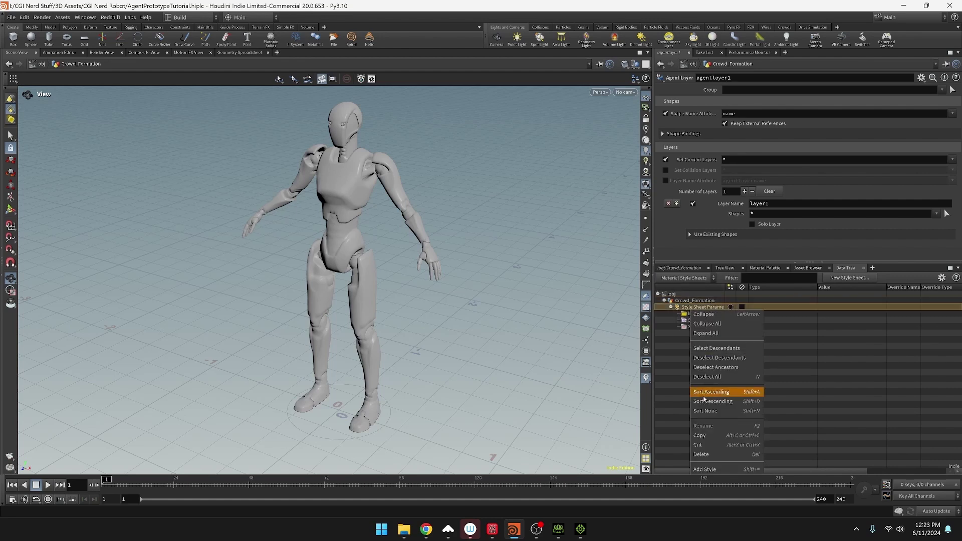
left_click(707, 469)
- Add an override to the new style and set its type to Set Material
right_click(691, 336)
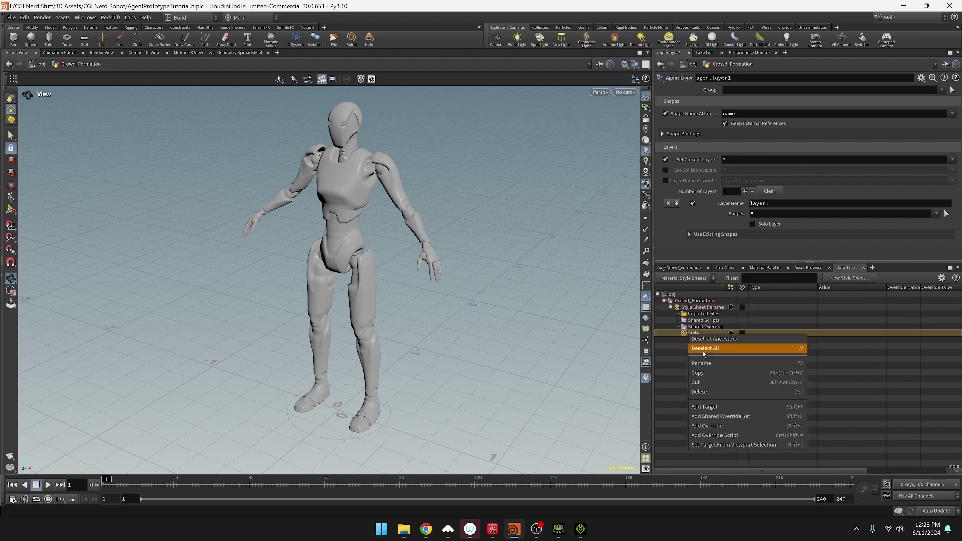
left_click(727, 425)
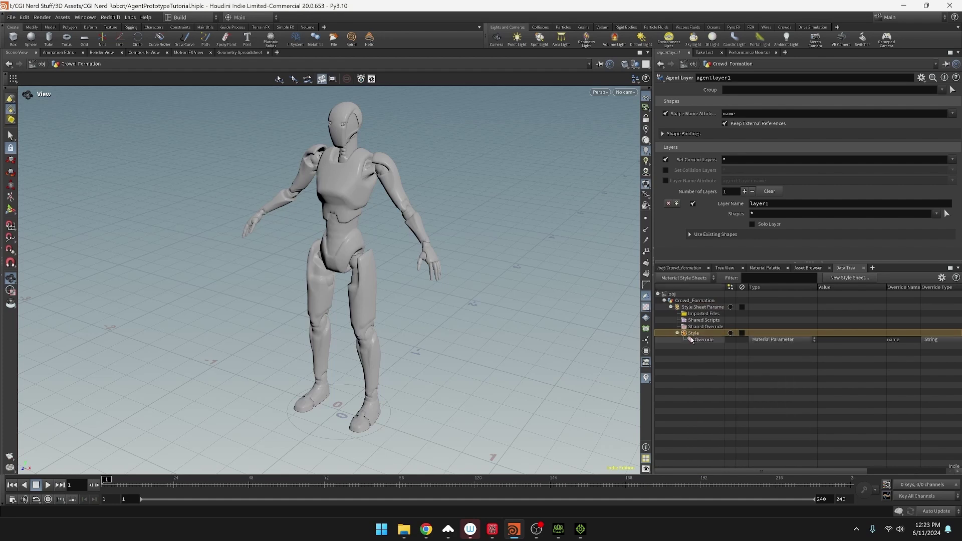
left_click(775, 340)
left_click(776, 351)
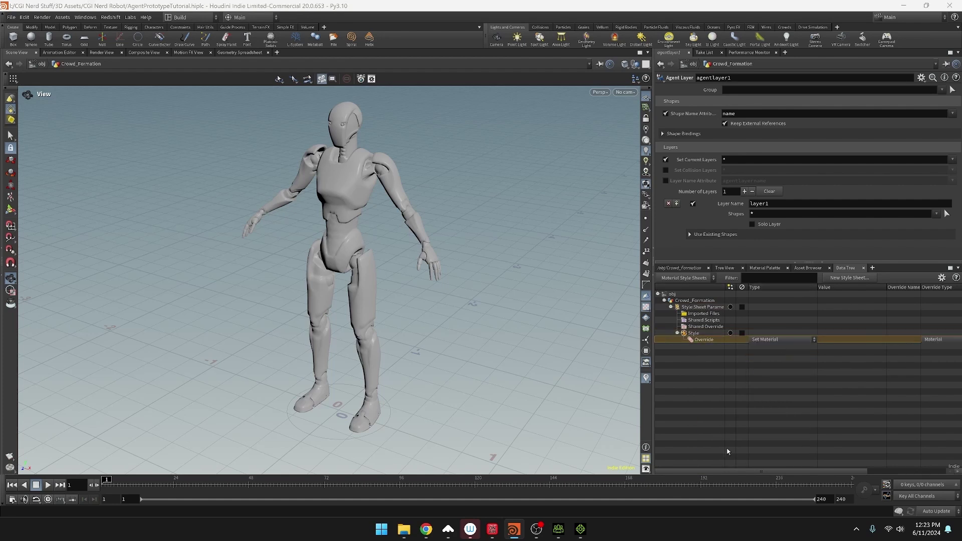
- Widen the style sheet area and assign /mat/robot_shader as the material override's value
left_click_drag(652, 361, 476, 352)
left_click(902, 339)
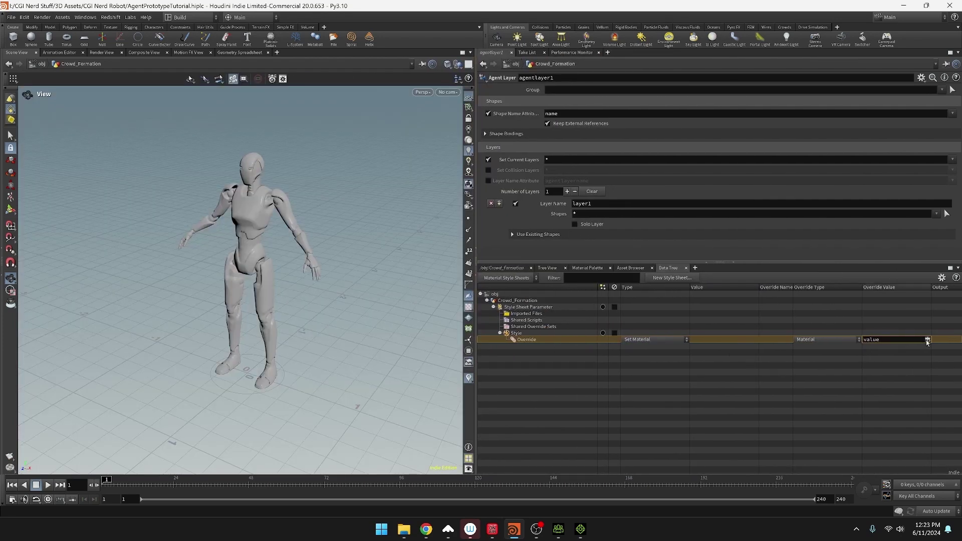
left_click(926, 340)
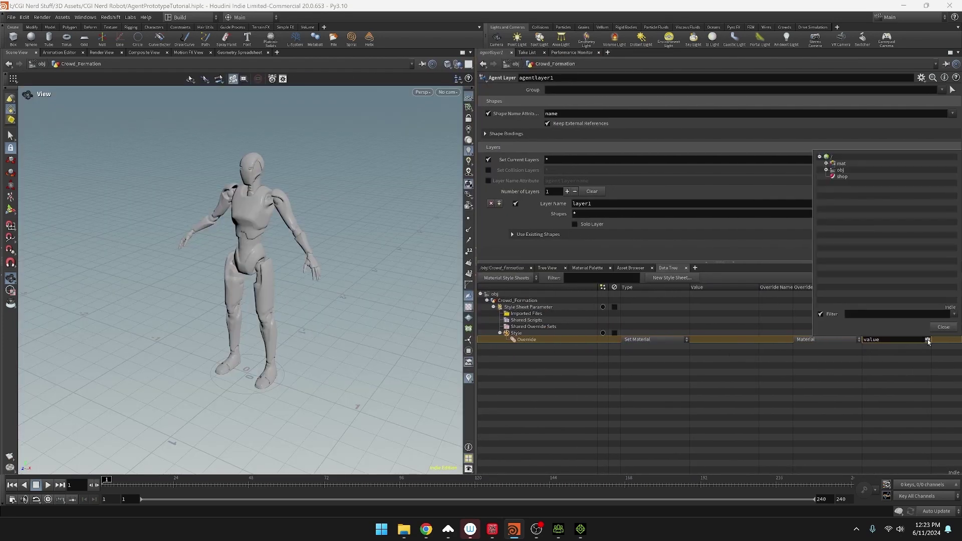
left_click(825, 163)
left_click(857, 171)
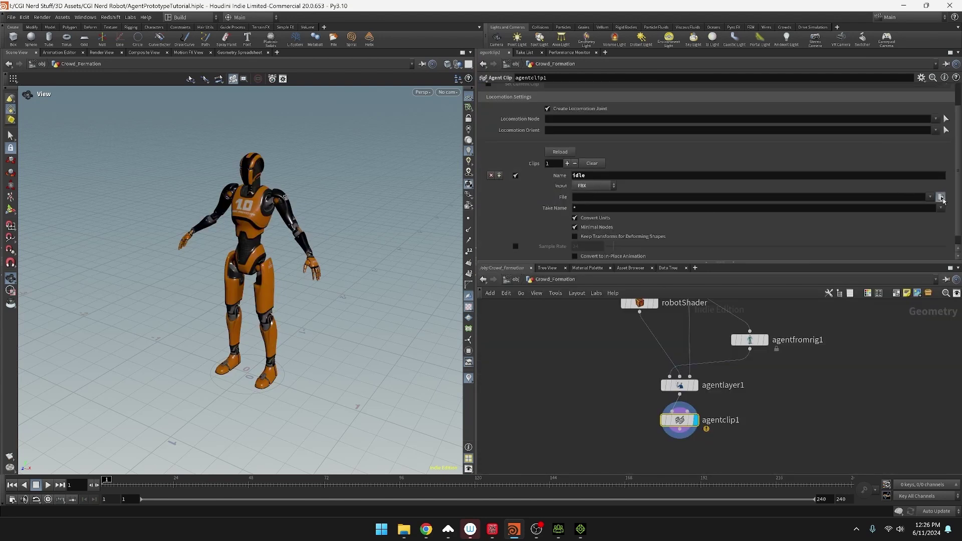
left_click(941, 197)
left_click(650, 118)
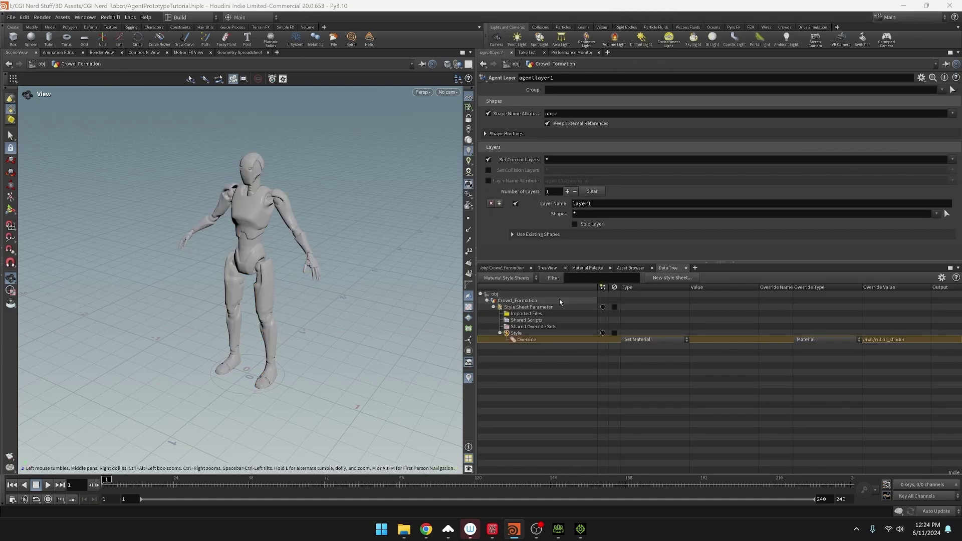
- Add a target to the style, with Primitive as its type
right_click(539, 310)
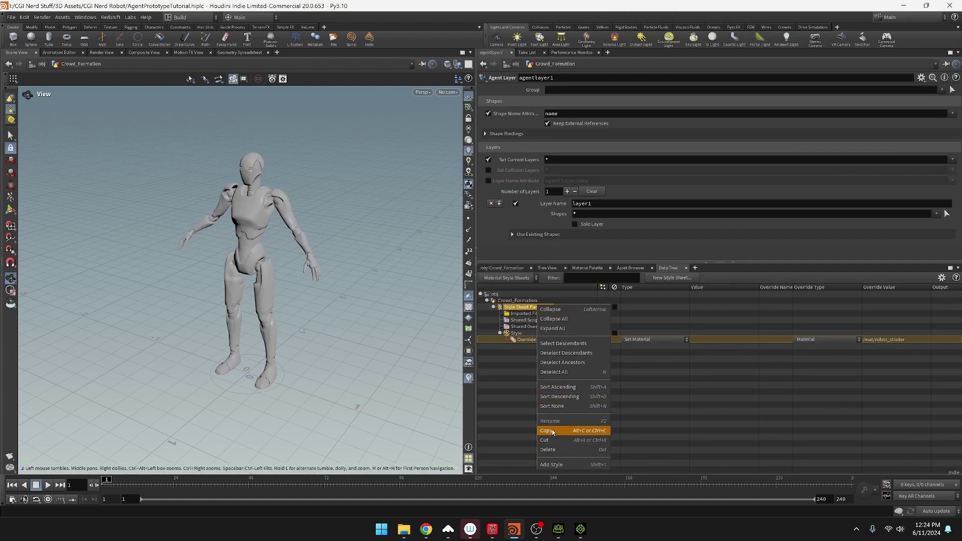
right_click(518, 333)
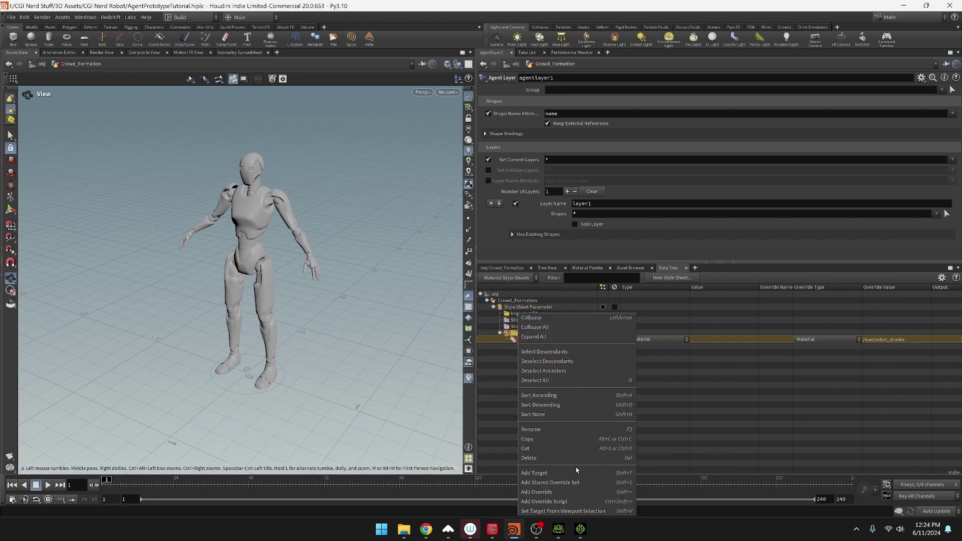
left_click(574, 477)
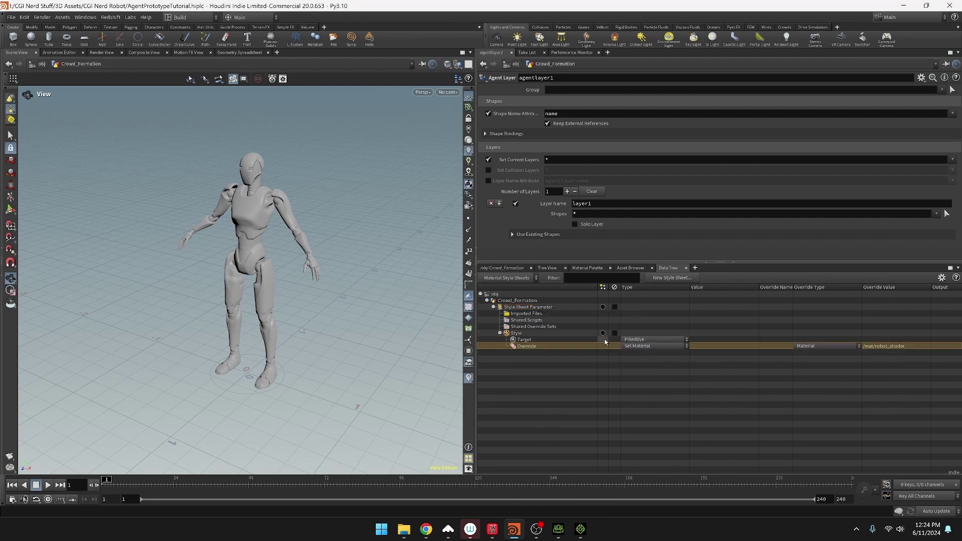
left_click(654, 339)
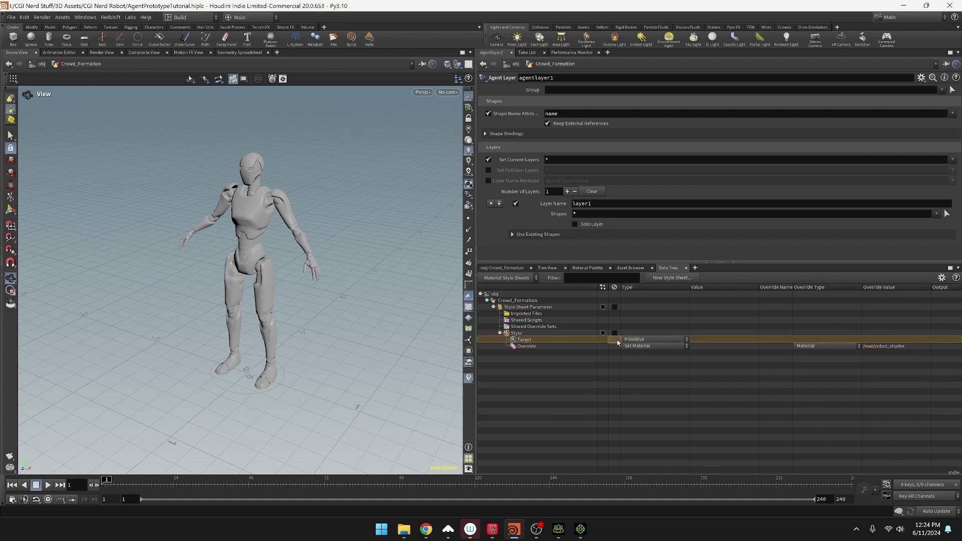
left_click(654, 339)
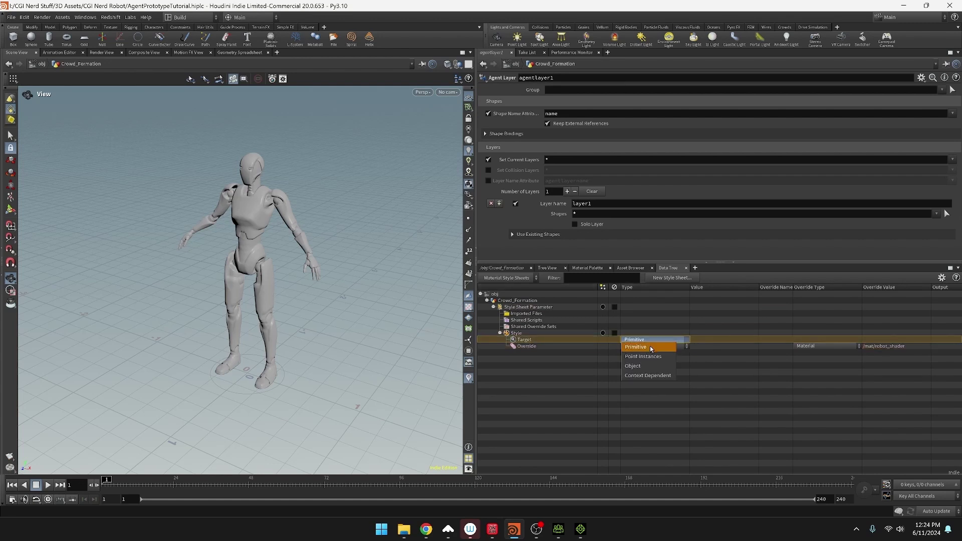
left_click(652, 346)
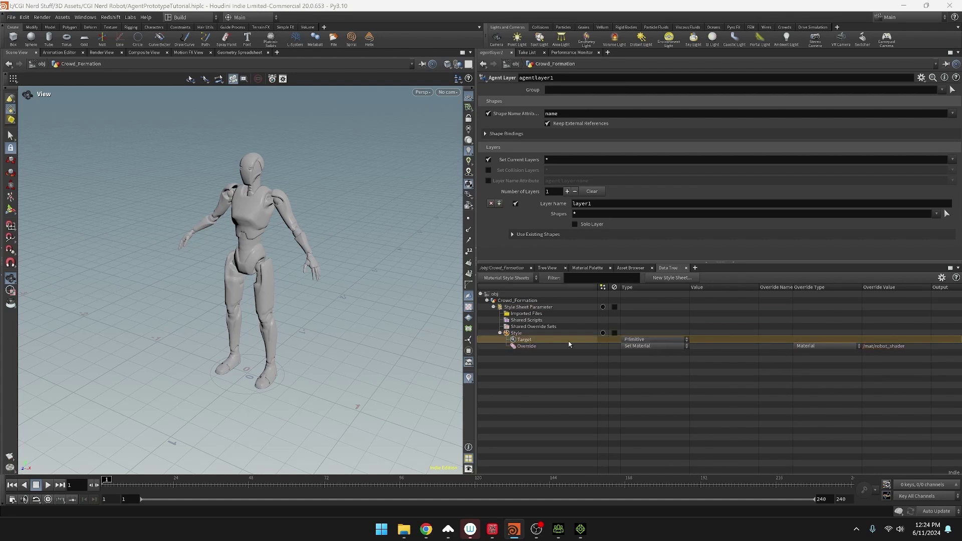
- Try a Primitive sub-target under the style's target, and delete that sub-target
right_click(570, 342)
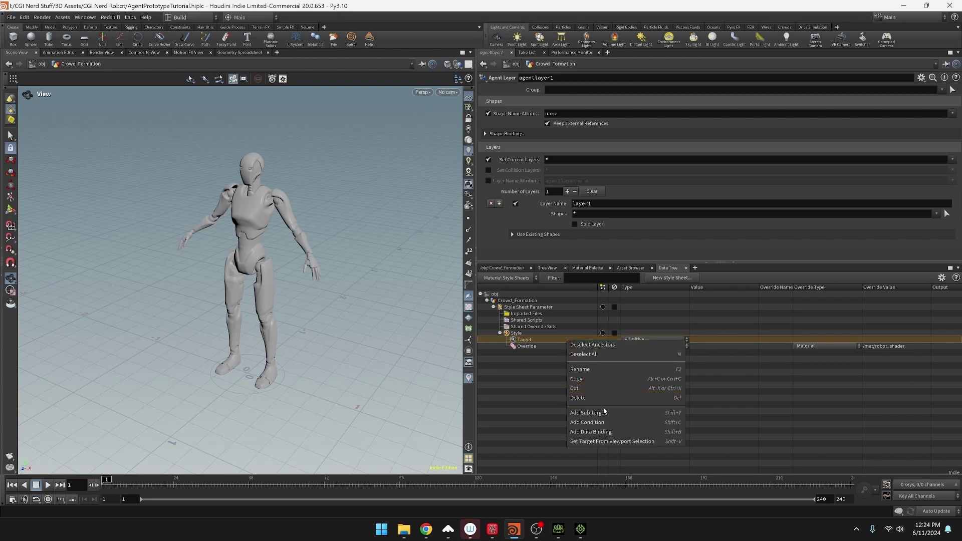
left_click(603, 412)
left_click(644, 347)
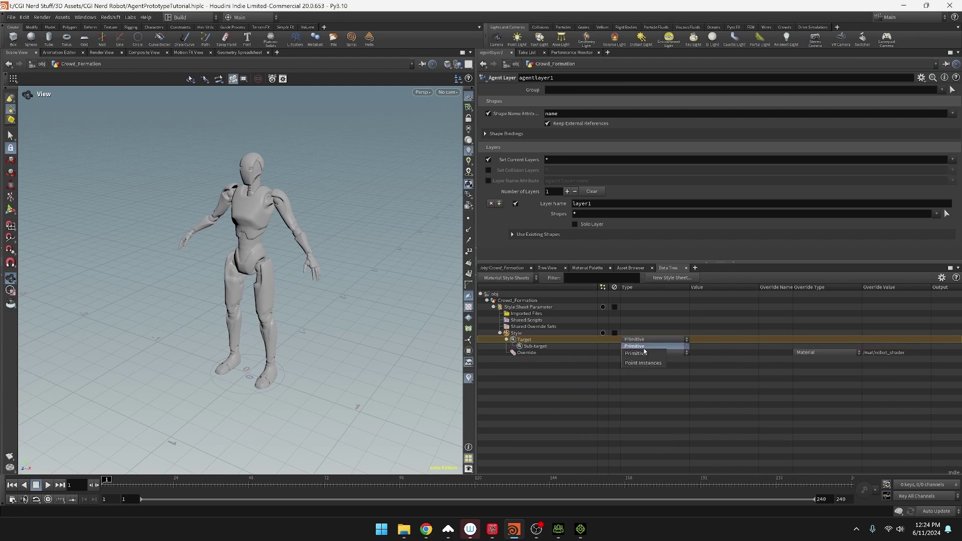
left_click(554, 344)
left_click(552, 346)
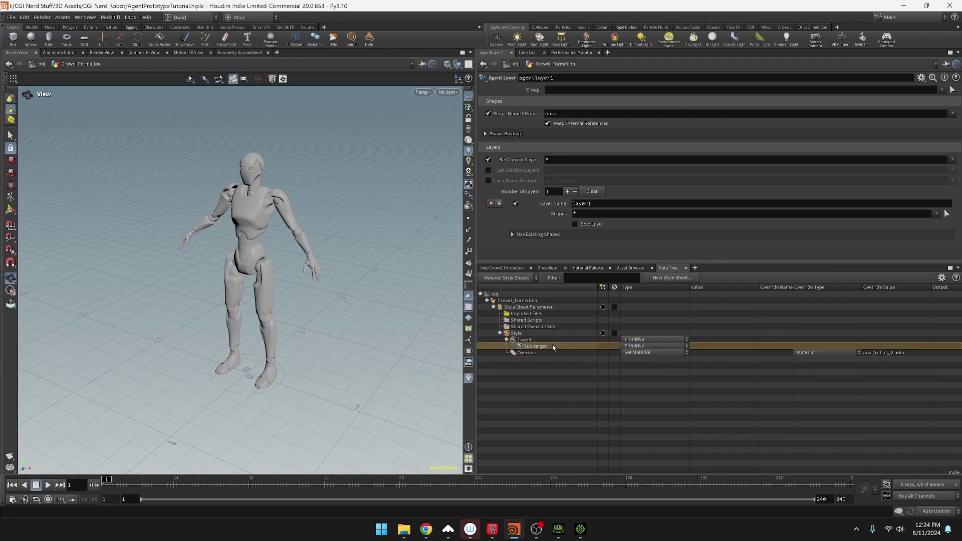
left_click(654, 346)
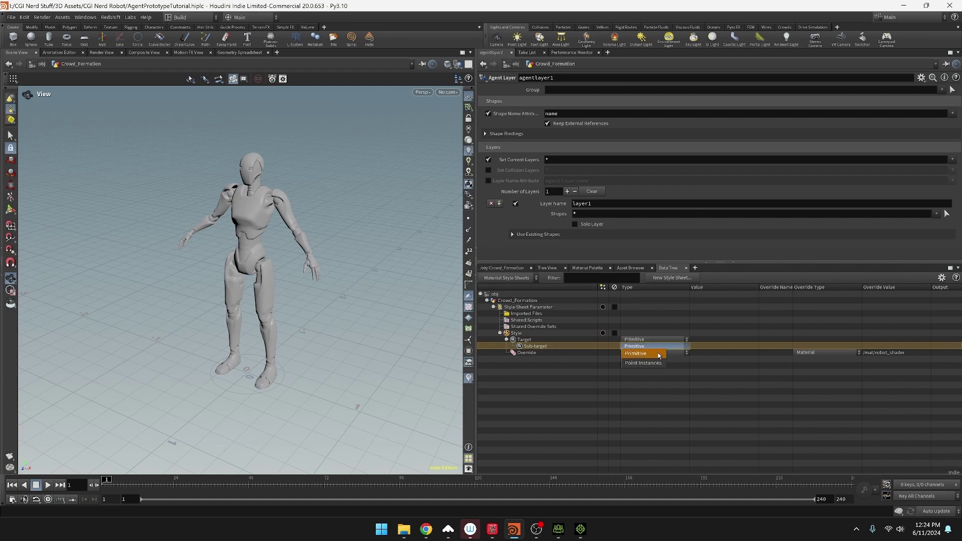
left_click(658, 354)
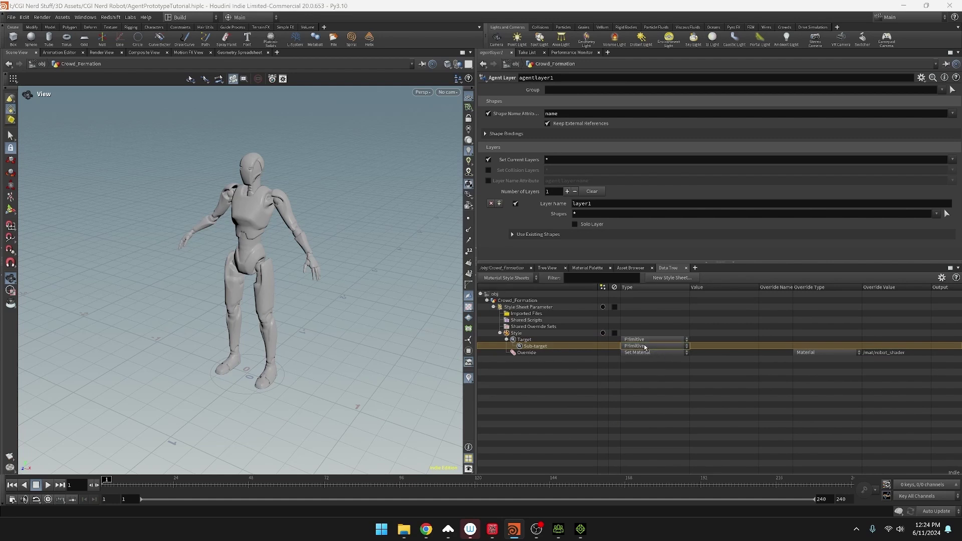
key("Delete")
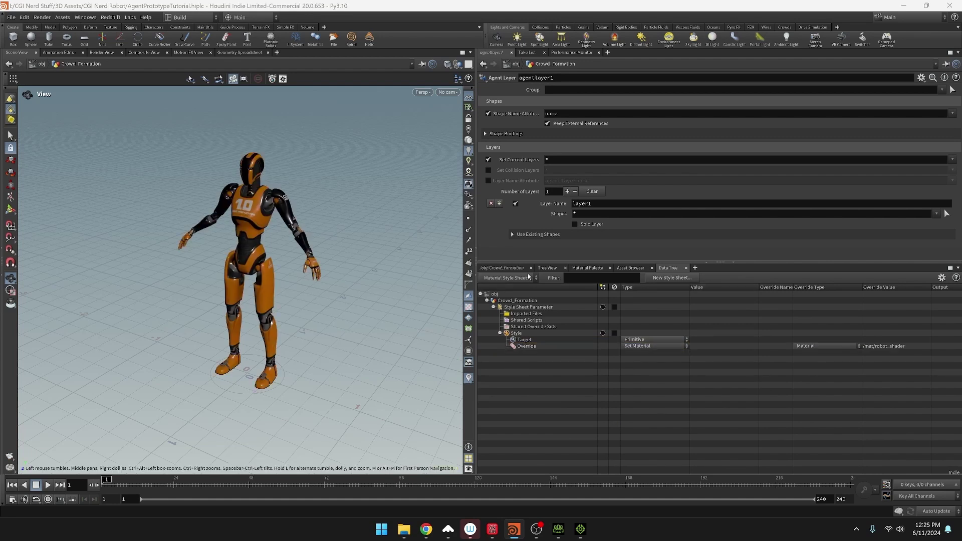
- Return to the Crowd_Formation network and add a displayed Agent Clip node directly below the Agent Layer
left_click(503, 268)
mouse_move(646, 408)
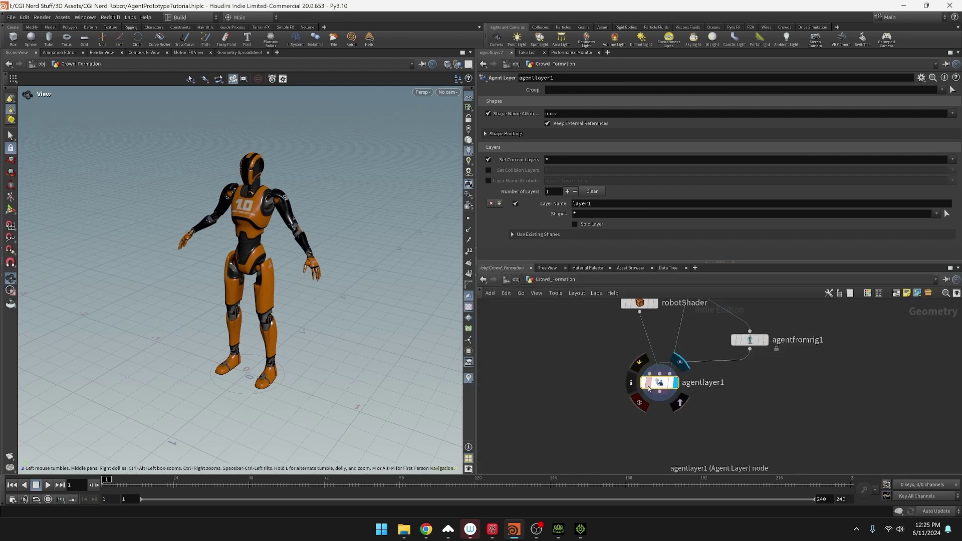
left_click_drag(658, 383, 682, 396)
key("Tab")
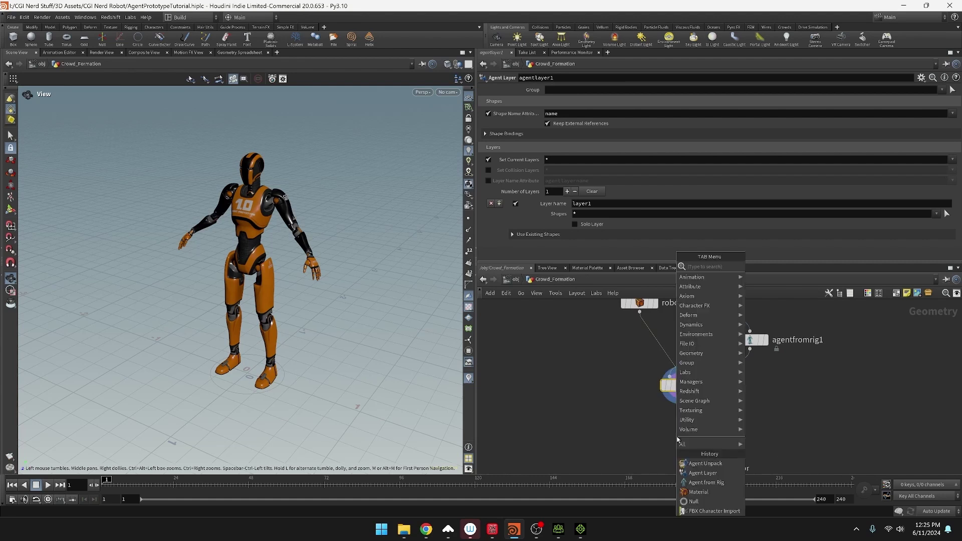
type("agent clip")
key("Return")
left_click(676, 437)
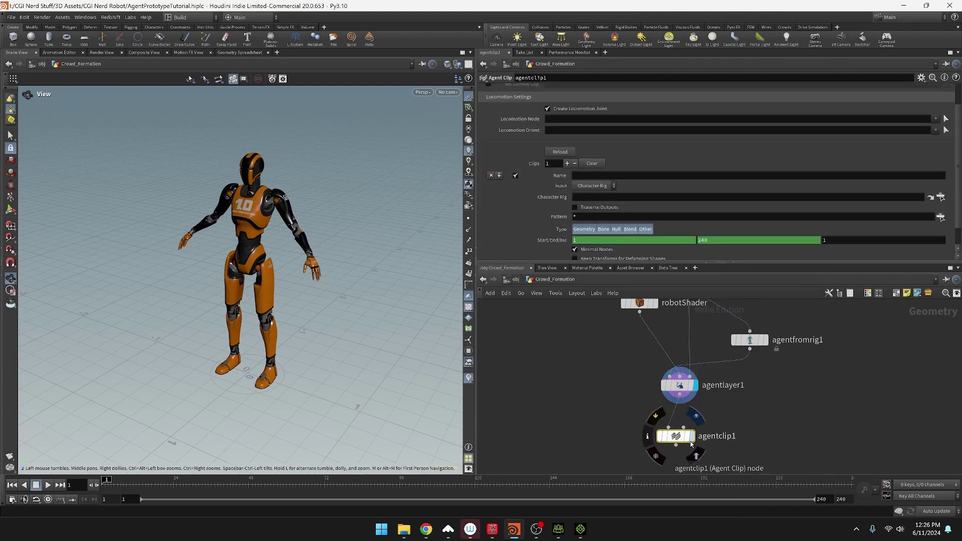
left_click(692, 437)
left_click_drag(672, 438, 675, 421)
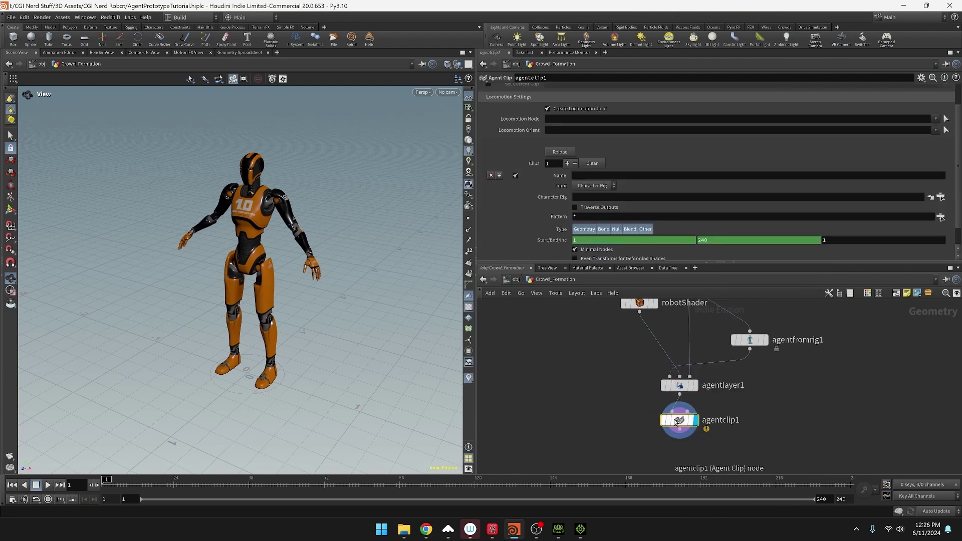
- Set the agent clip's input to FBX and name the clip idle
left_click(594, 187)
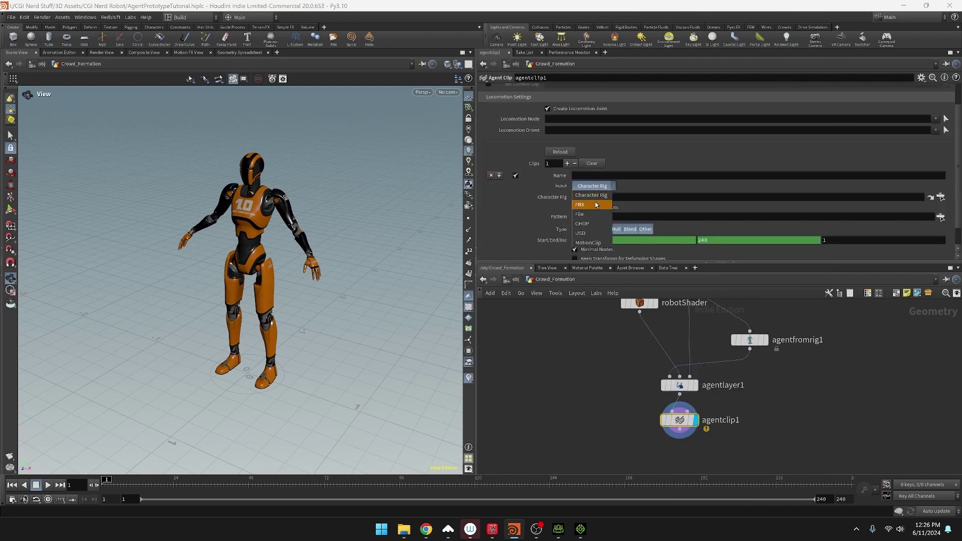
left_click(595, 197)
left_click(804, 178)
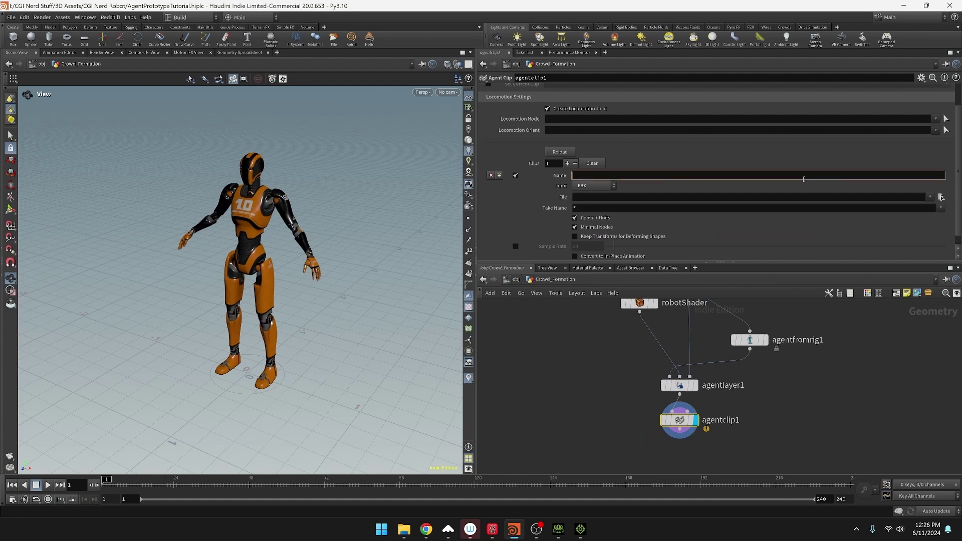
key("Return")
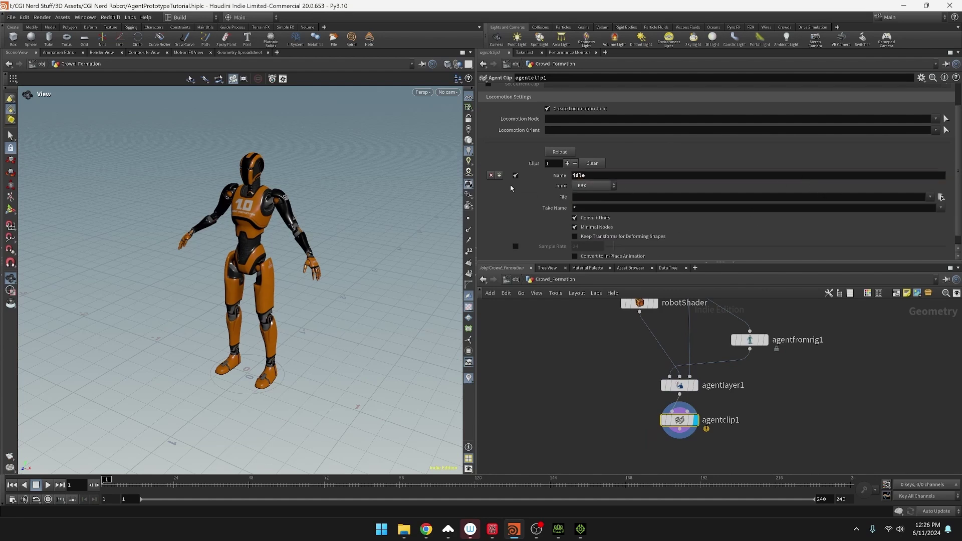
- Load Idle.fbx from the $HIP/Animation folder as the idle clip's file
left_click(940, 197)
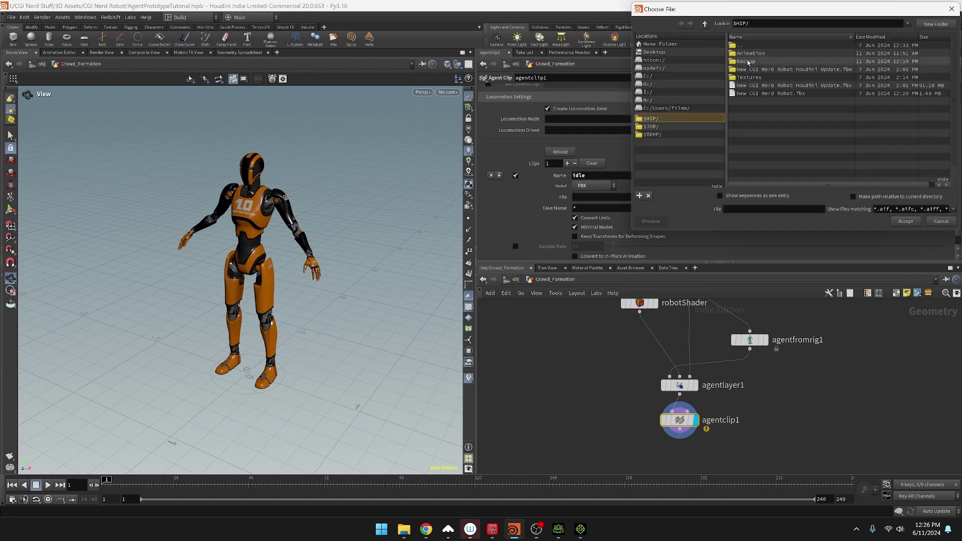
double_click(751, 53)
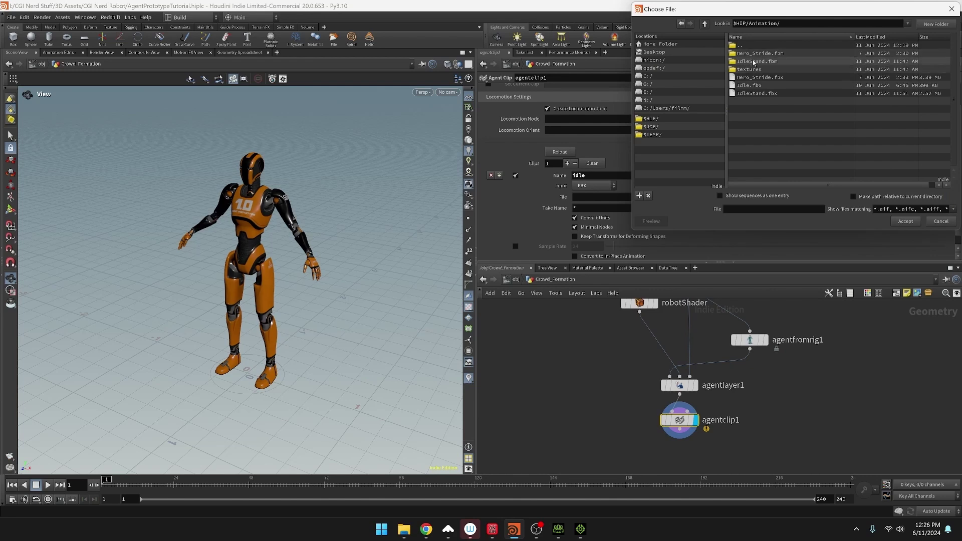
double_click(752, 85)
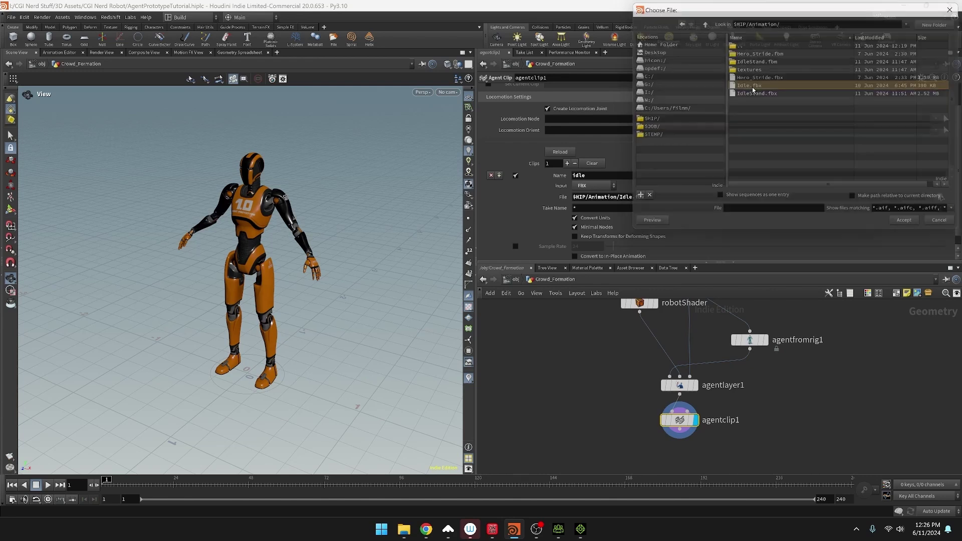
scroll(620, 228, "down", 1)
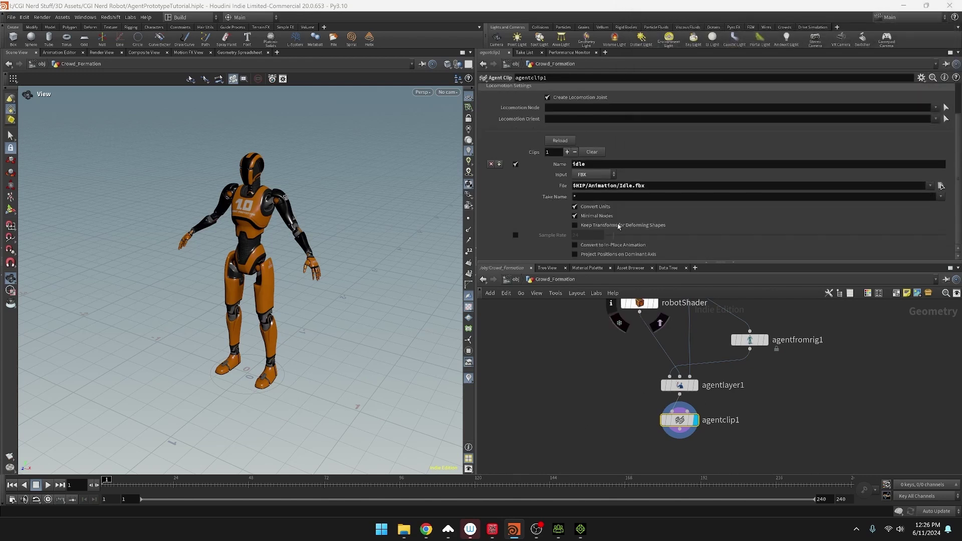
- Enable the current clip preview with idle as the clip, and enable its Clip Time
scroll(577, 205, "up", 5)
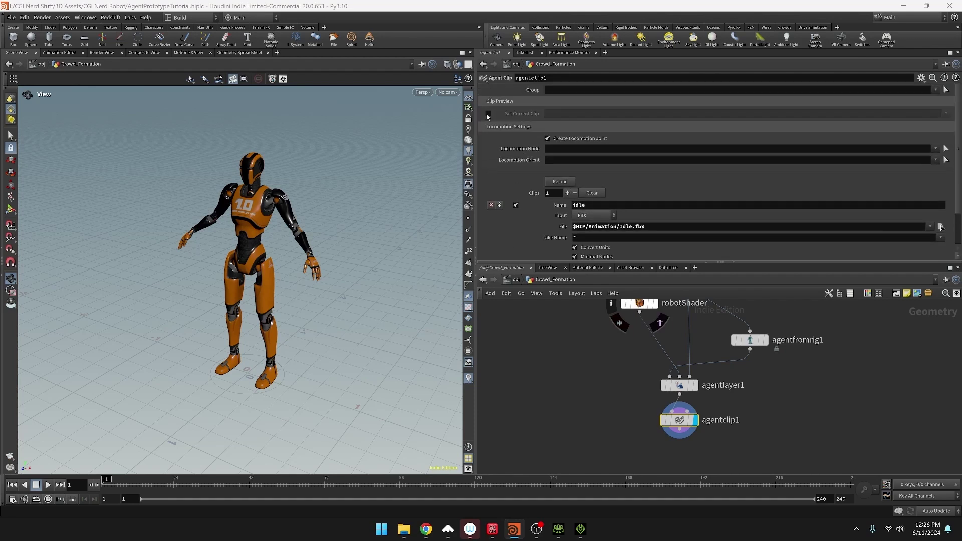
left_click(489, 114)
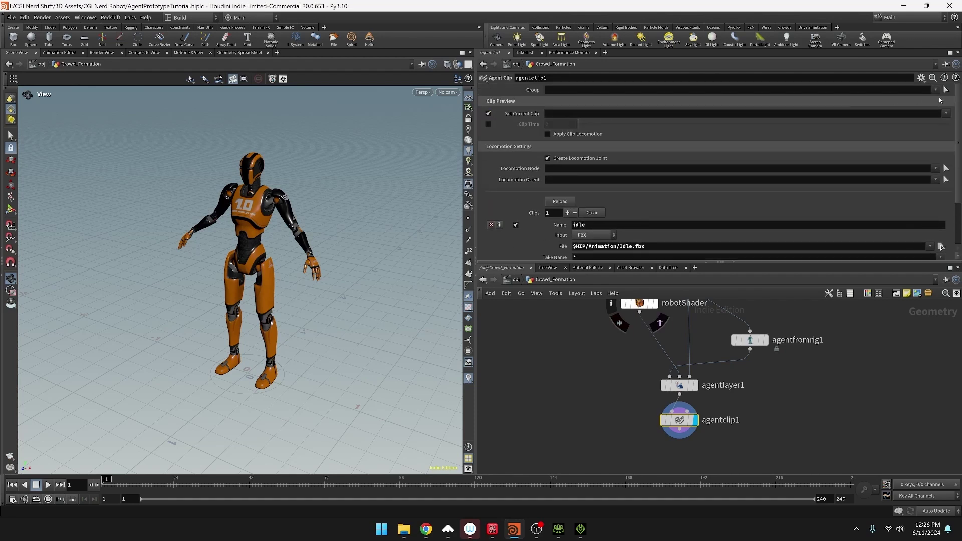
left_click(947, 113)
left_click(948, 123)
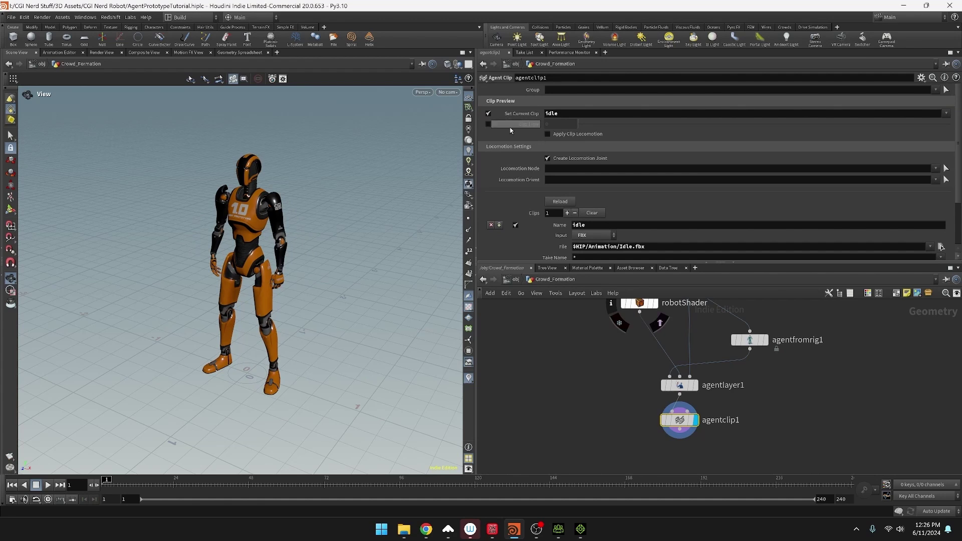
left_click(488, 124)
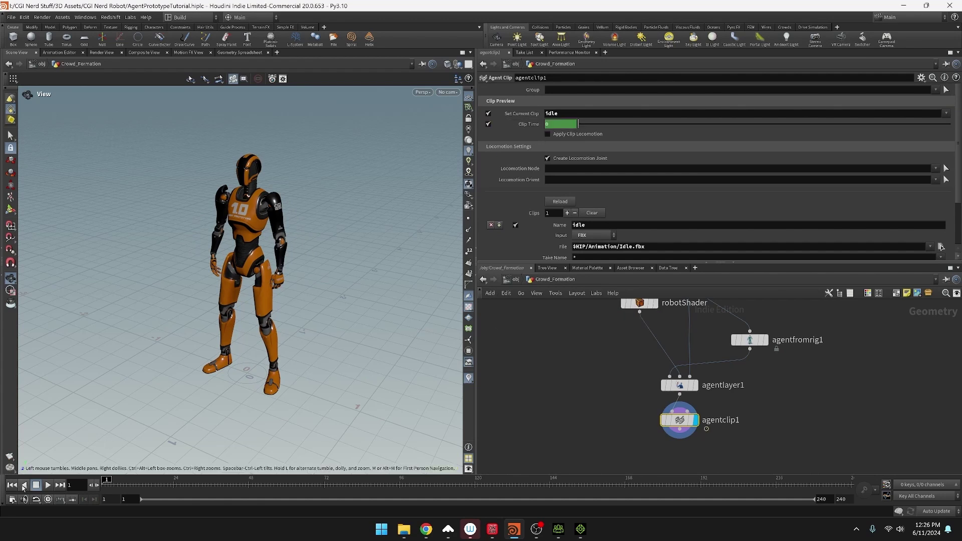
- Play the timeline with the real-time playback toggle switched on, and inspect the robot's idle animation
left_click(49, 485)
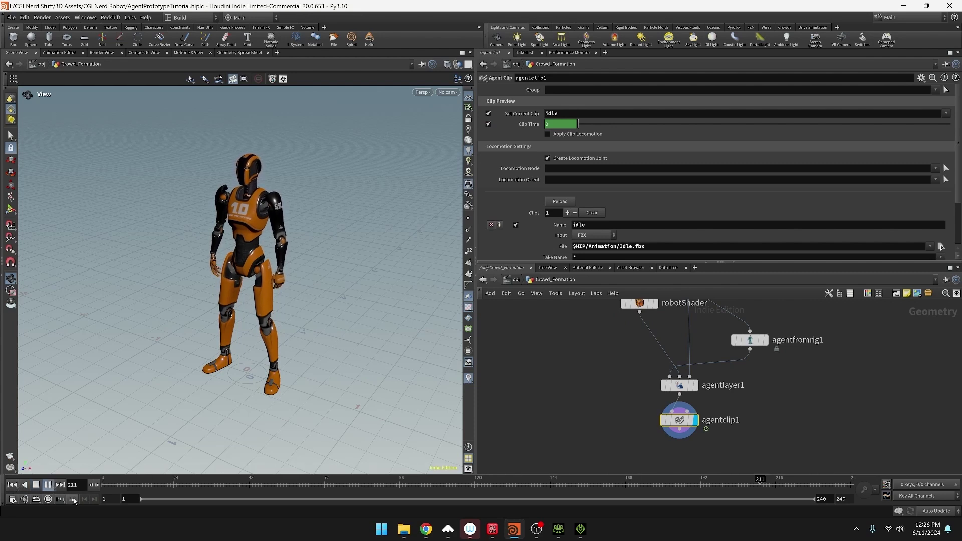
left_click(48, 500)
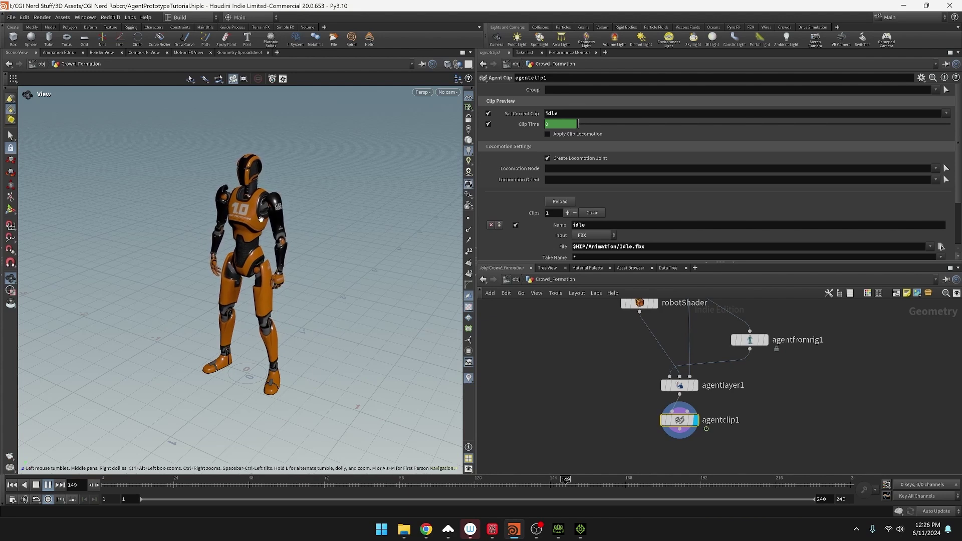
left_click_drag(328, 277, 273, 343)
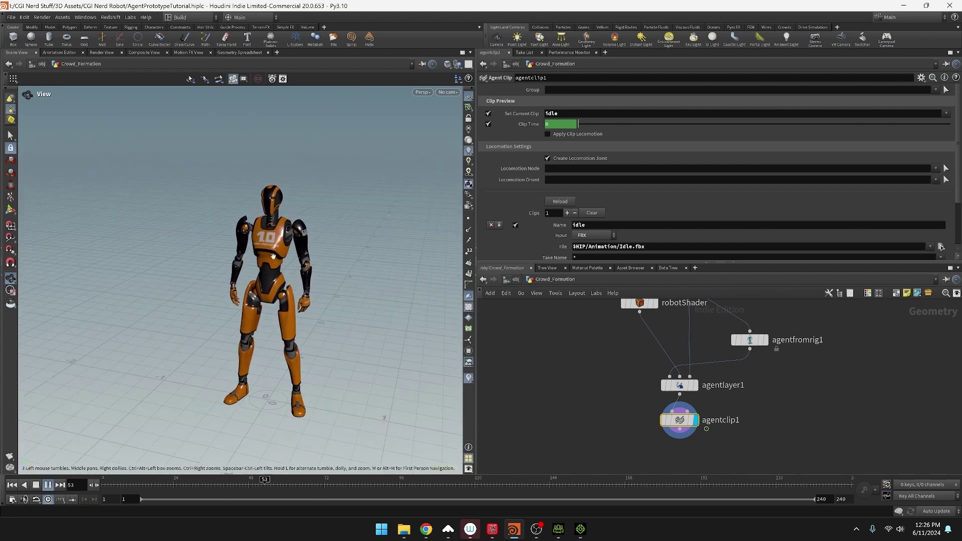
left_click_drag(252, 249, 196, 251)
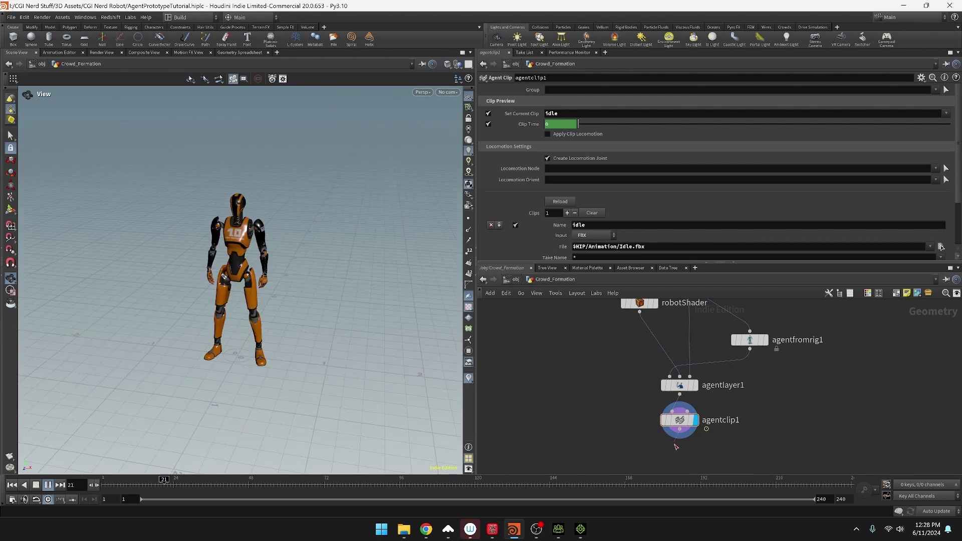
- Add a displayed Crowd Source node below agentclip1 in the Crowd_Formation network
key("Tab")
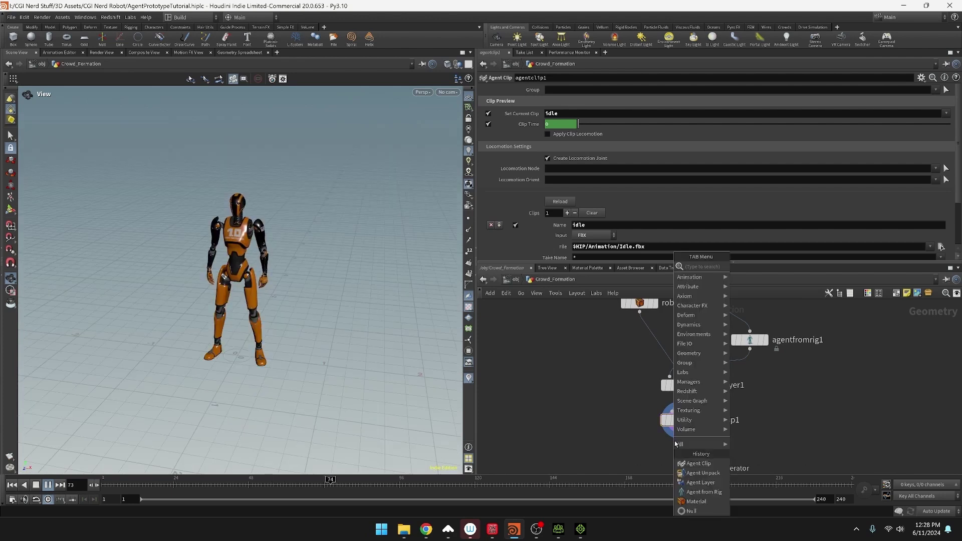
type("crowds")
key("Return")
key("Return")
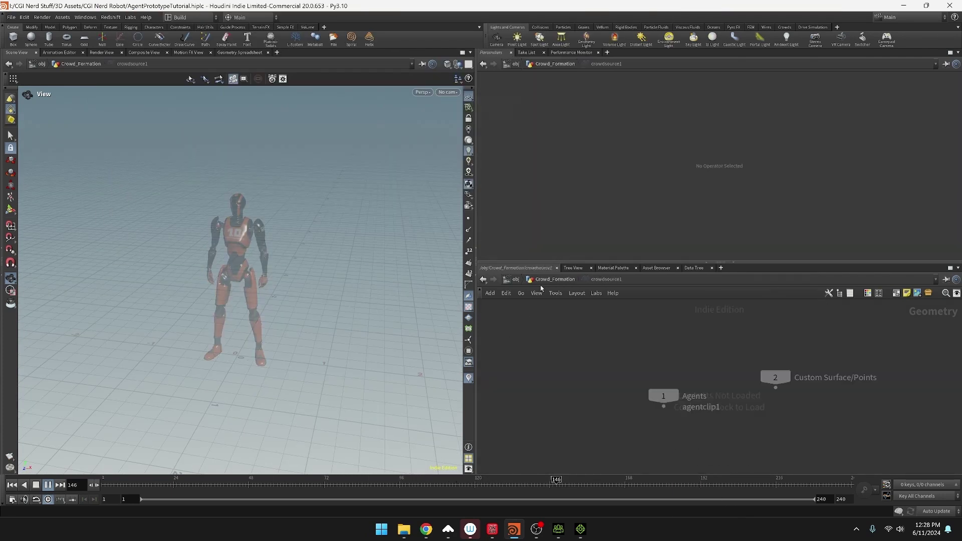
left_click(546, 280)
left_click(691, 455)
left_click_drag(681, 456, 688, 457)
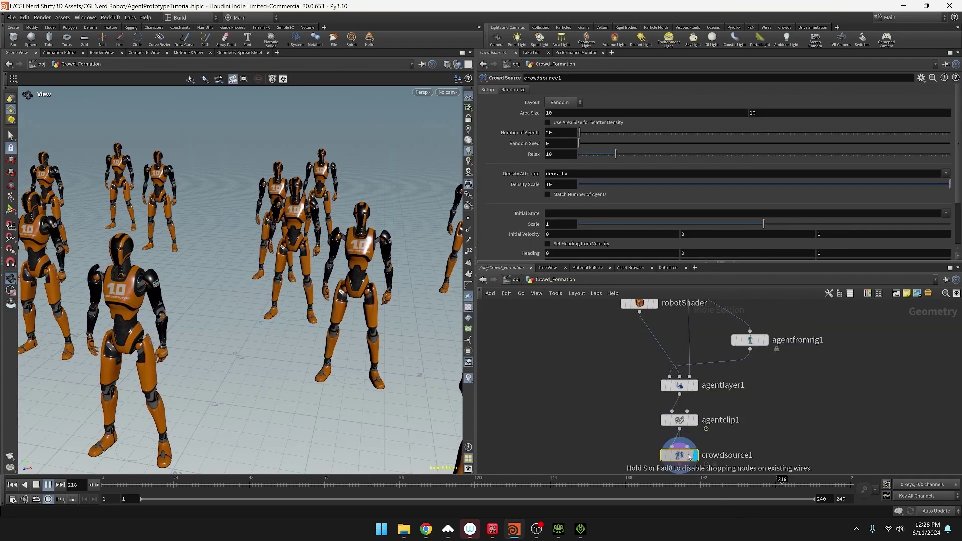
- Change the crowd source's layout to Formation and frame the whole group of robots
scroll(271, 276, "down", 1)
middle_click_drag(265, 277, 332, 289)
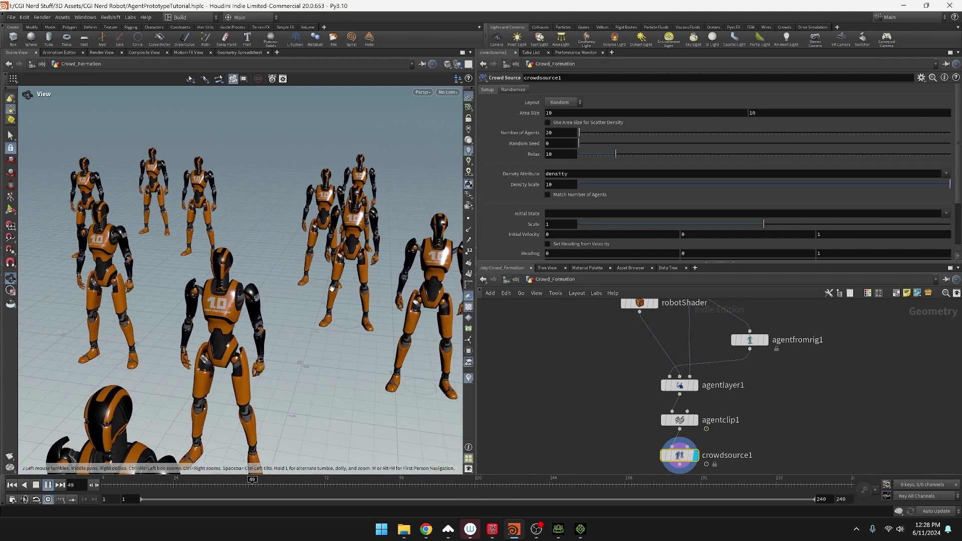
scroll(332, 287, "down", 5)
left_click(561, 102)
left_click(560, 121)
left_click_drag(274, 221, 286, 301)
scroll(233, 239, "up", 3)
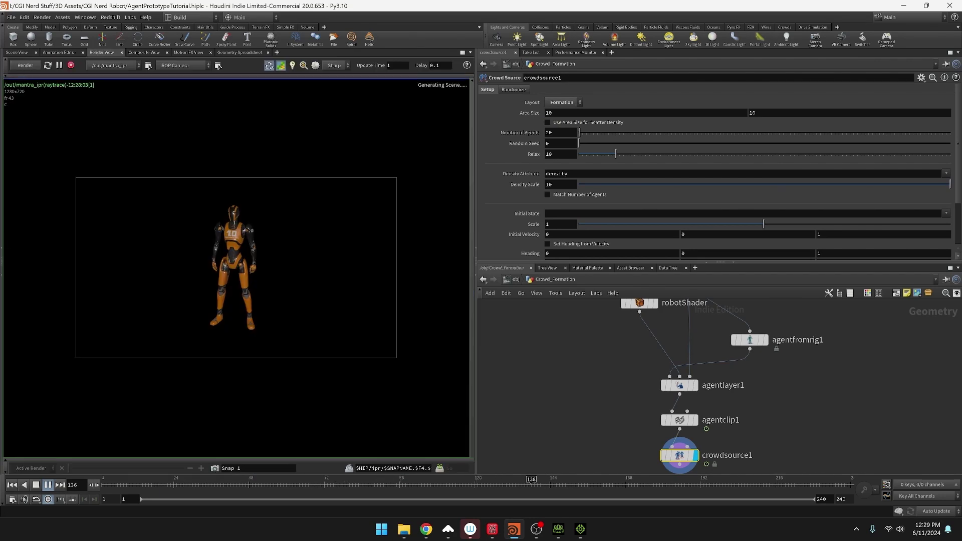
- Stop the timeline playback for the crowd's test render and close the Houdini Console
left_click(35, 484)
left_click(106, 483)
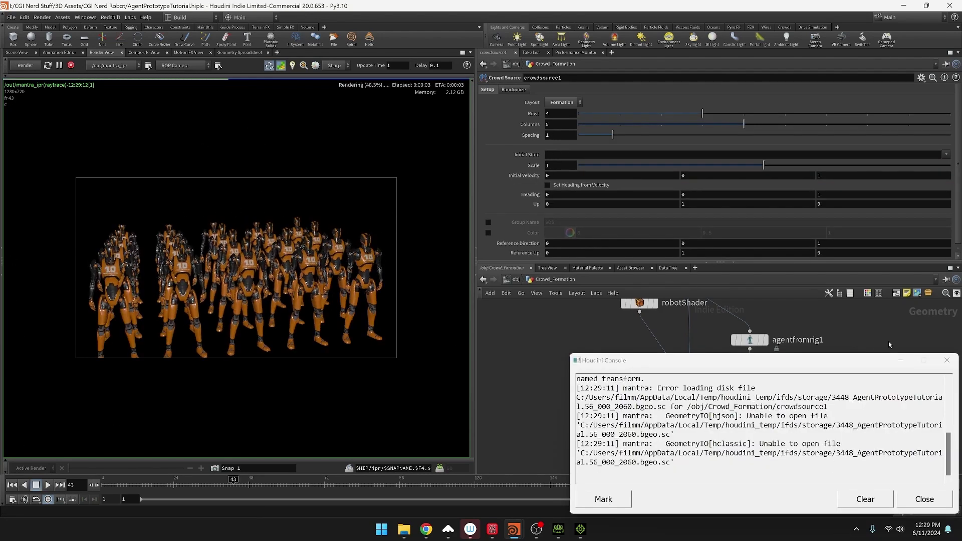
left_click(920, 500)
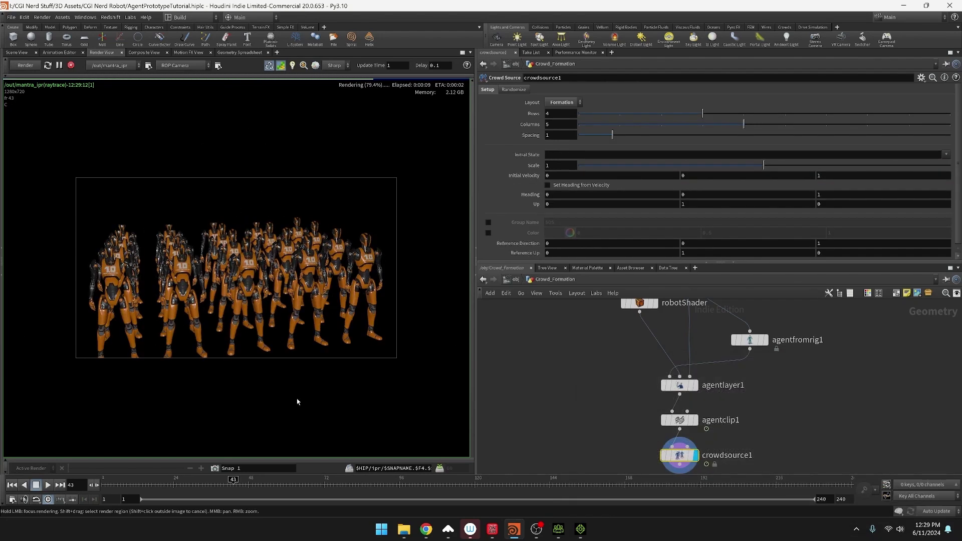
- Render a close-up of the front robots, stop the render and return to the scene view
left_click(16, 52)
scroll(197, 285, "up", 5)
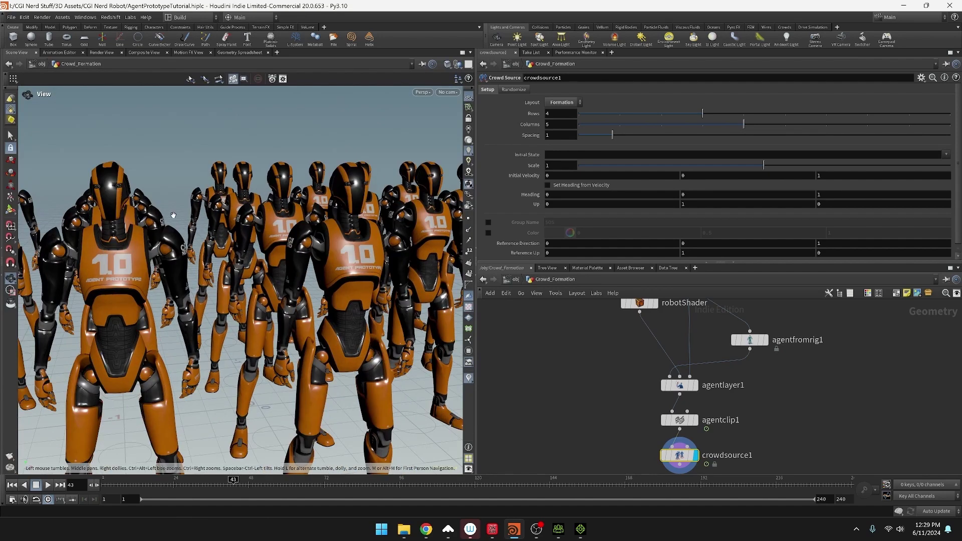
left_click(102, 52)
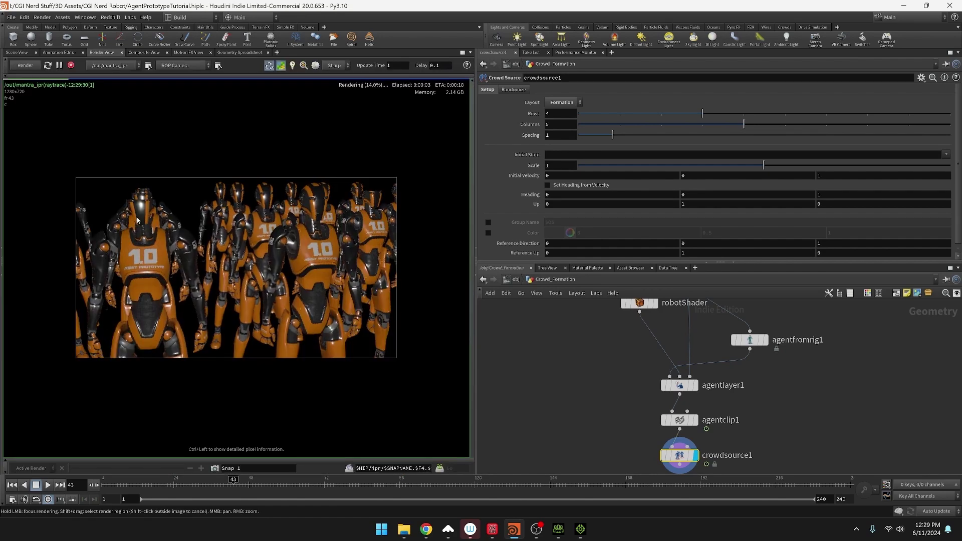
left_click(72, 65)
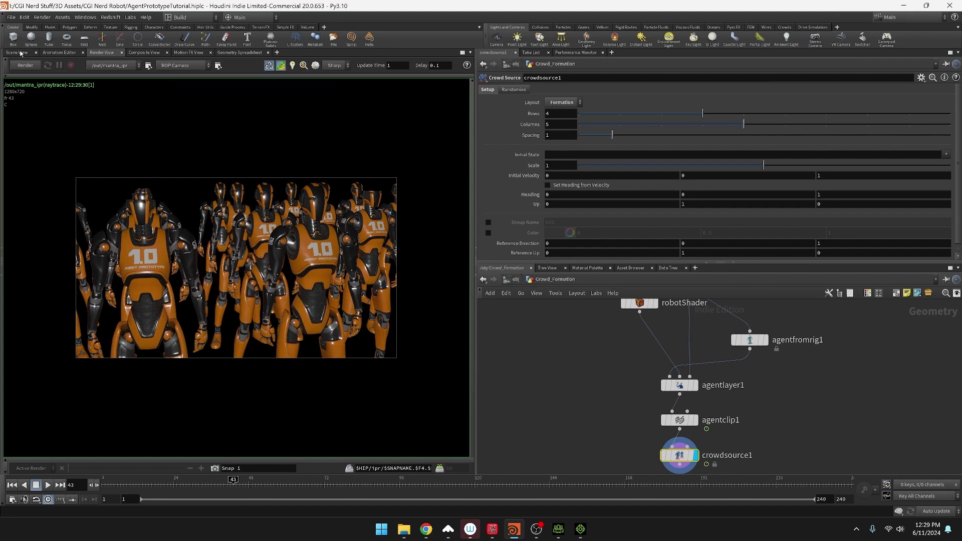
left_click(19, 52)
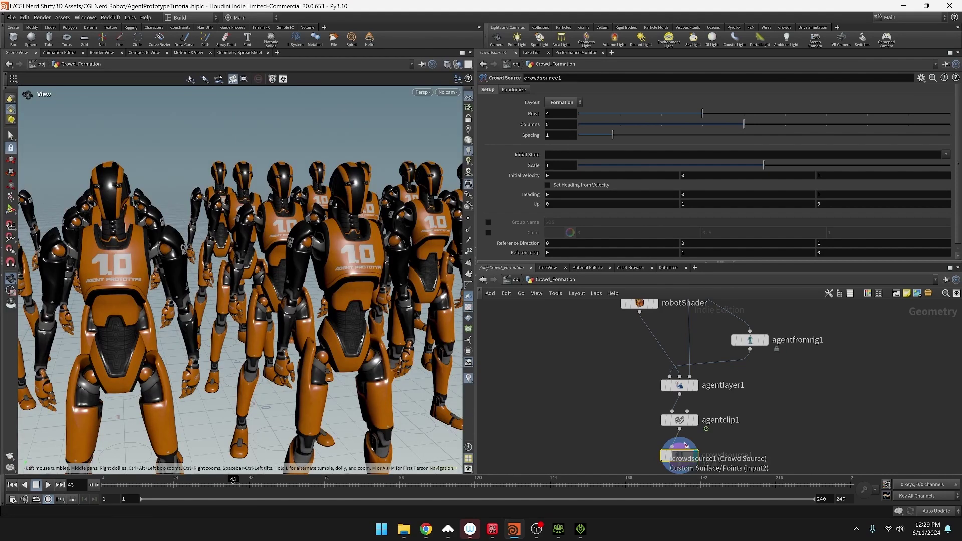
- Move the crowdsource1 node further down to leave a gap below agentclip1
middle_click_drag(765, 455, 755, 389)
mouse_move(669, 387)
left_click_drag(669, 387, 668, 428)
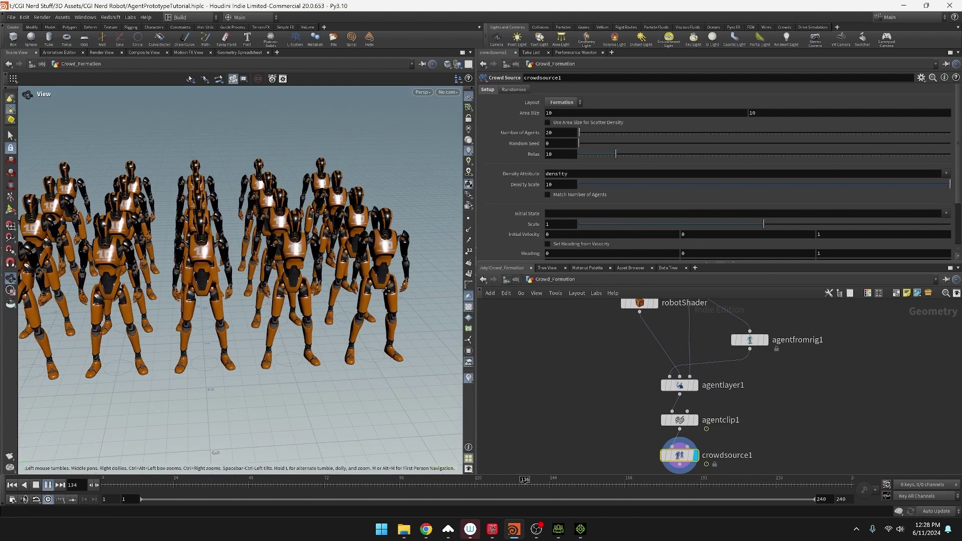
- Examine the robot formation from several angles during playback
left_click_drag(370, 311, 298, 317)
right_click_drag(298, 317, 326, 317)
middle_click_drag(325, 316, 297, 332)
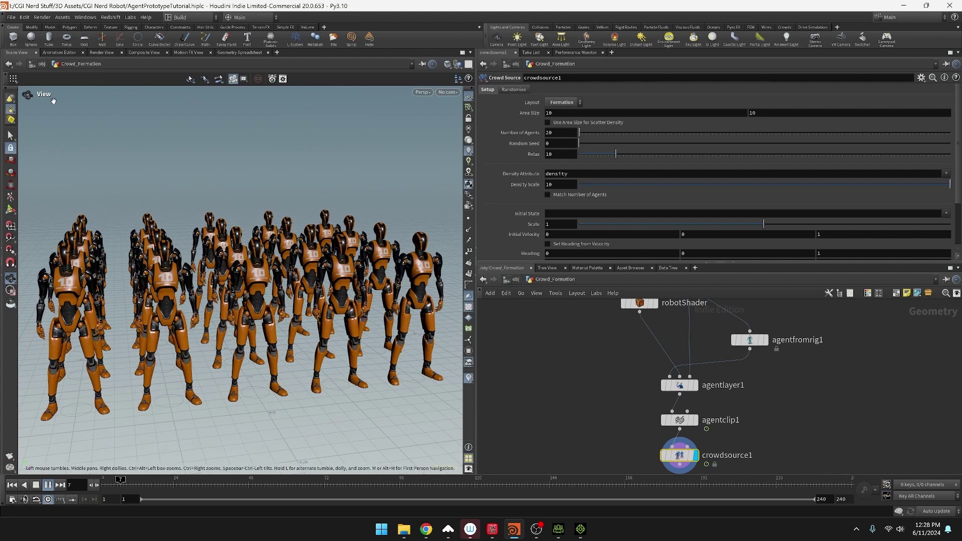
middle_click_drag(283, 333, 298, 317)
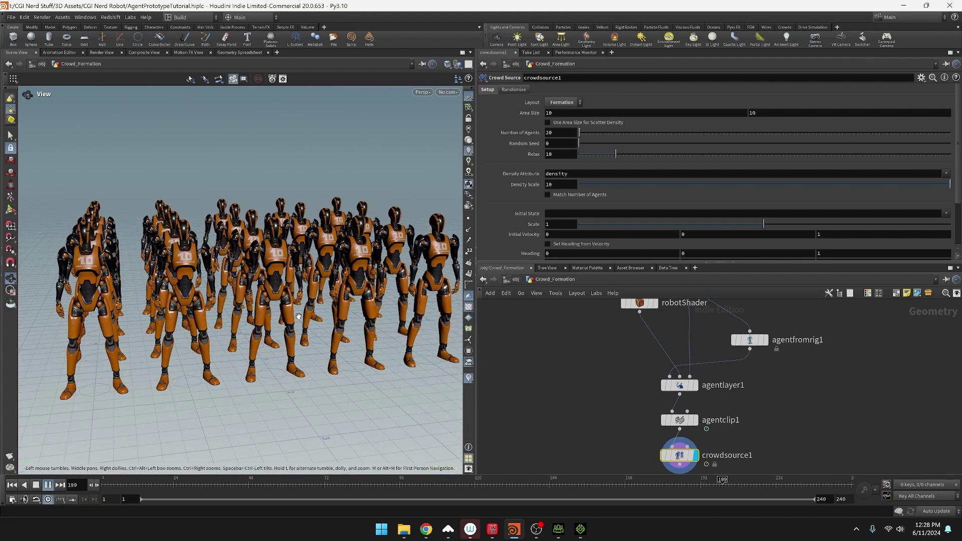
left_click_drag(299, 317, 371, 315)
left_click_drag(305, 315, 262, 286)
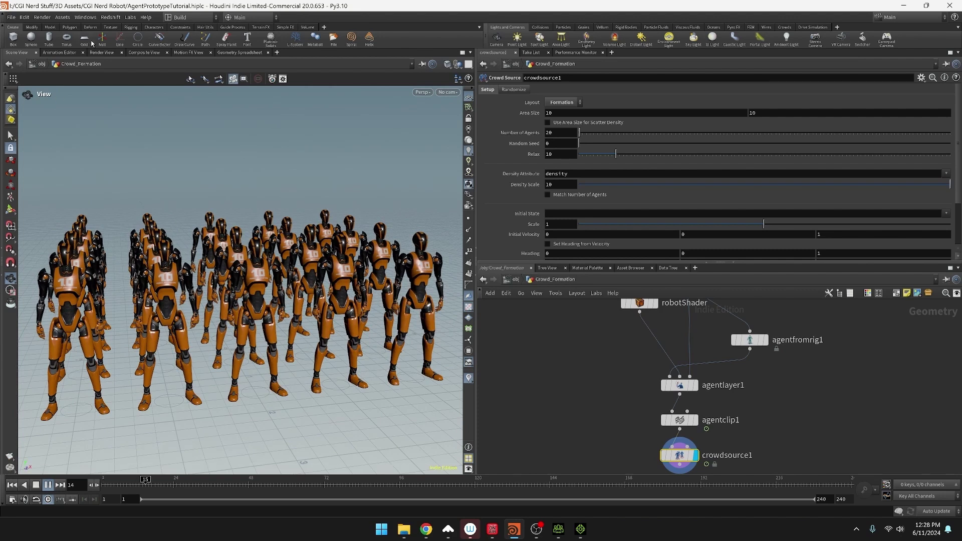
- Compare the close-up of the front robots in the scene view with its Mantra render
left_click(102, 52)
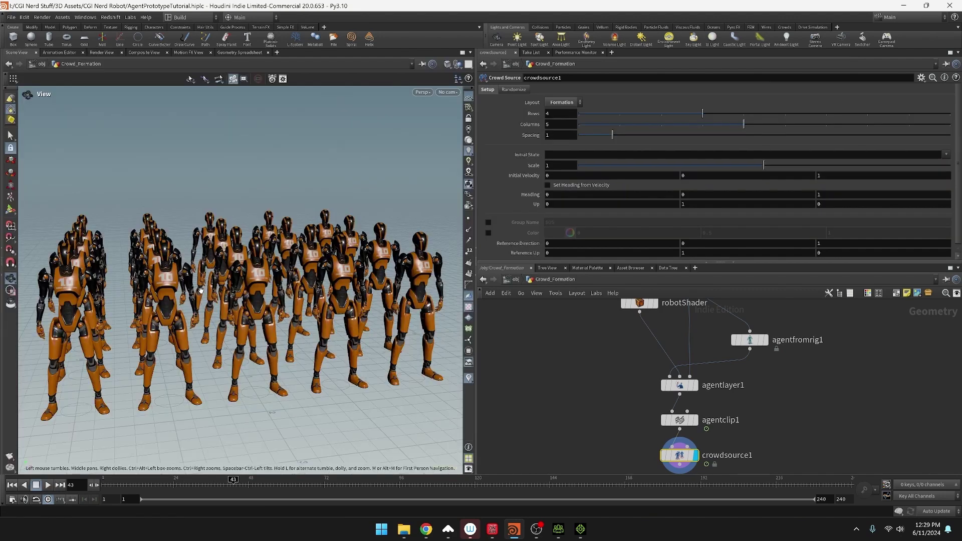
left_click_drag(215, 301, 196, 285)
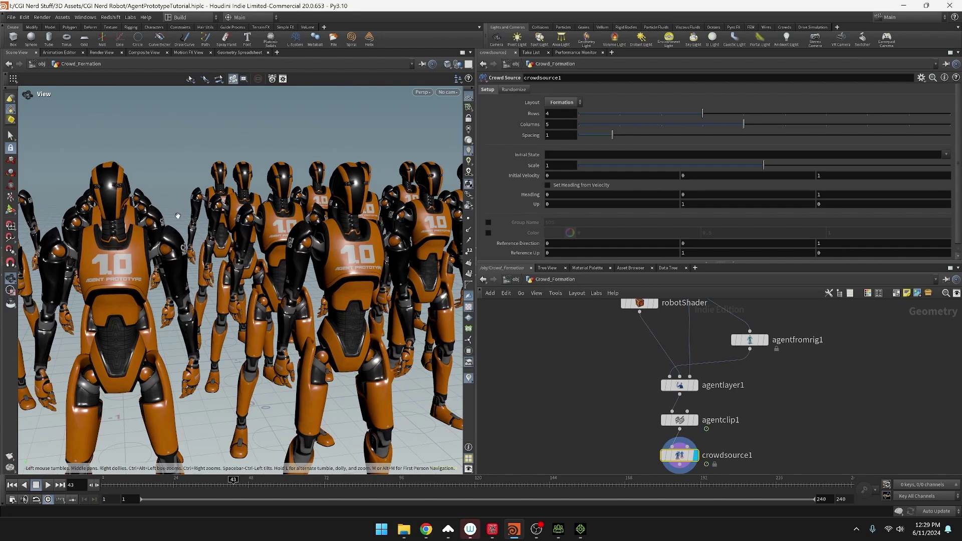
left_click(100, 53)
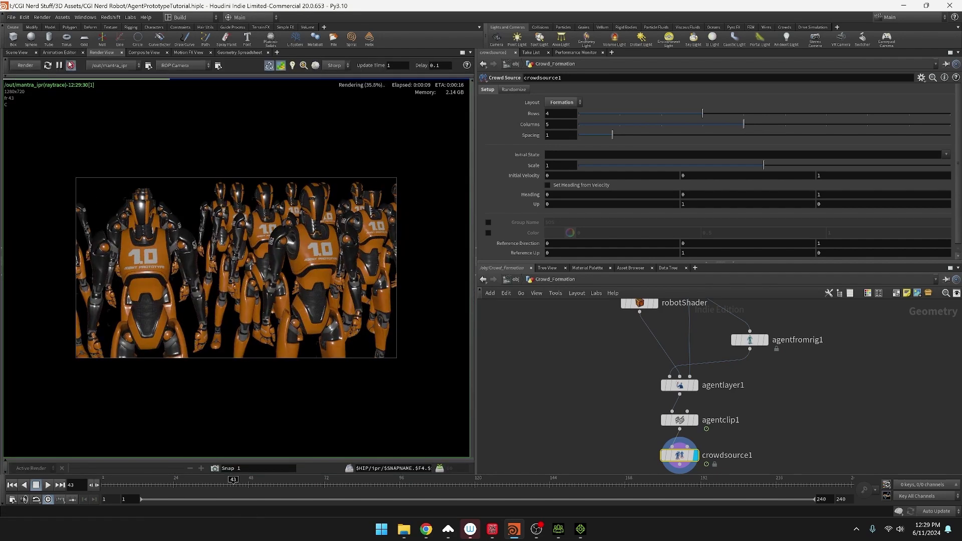
left_click(16, 52)
- Make room in the network between agentclip1 and crowdsource1 by lowering the crowd source node
middle_click_drag(679, 453, 668, 387)
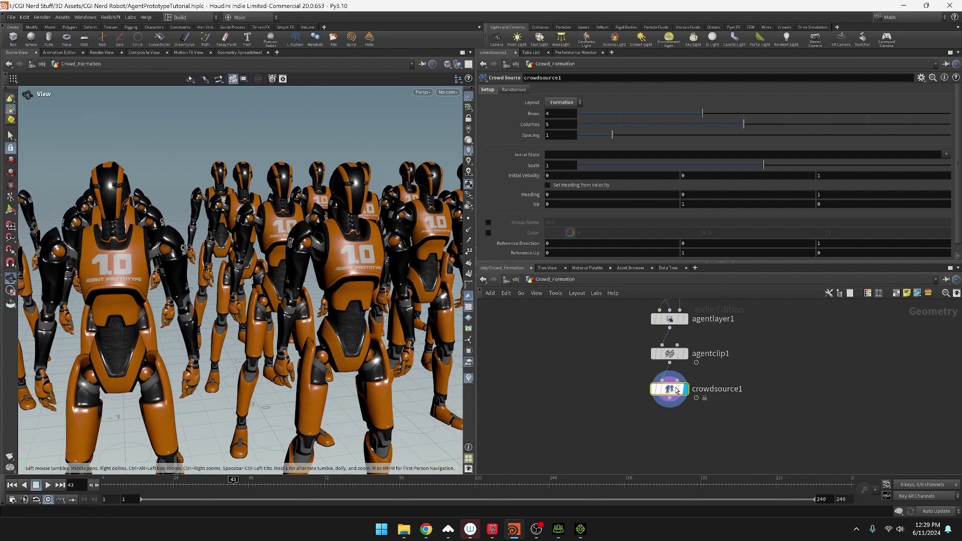
left_click_drag(669, 387, 669, 428)
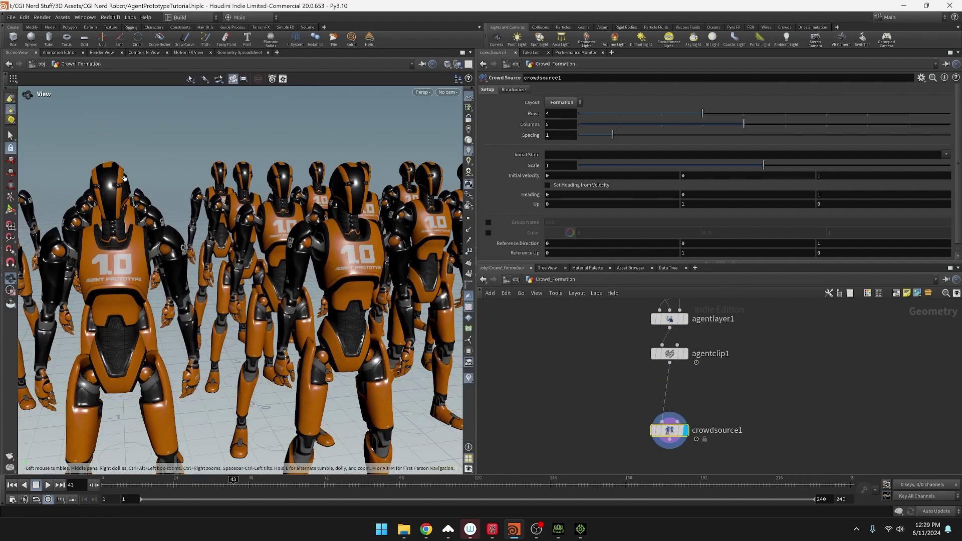
- Insert an Agent Collision Layer node between agentclip1 and crowdsource1 and display it in the viewport
key("Tab")
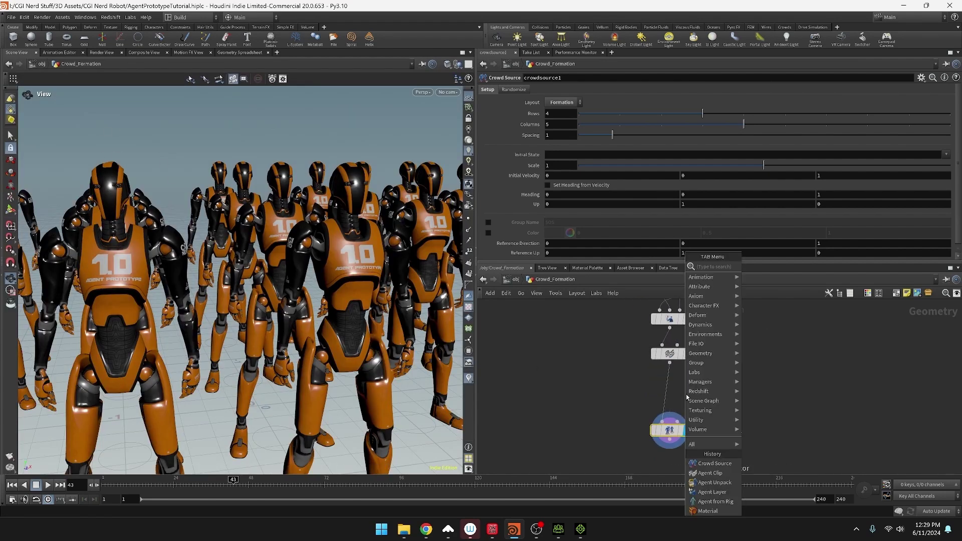
type("agent coll")
key("Return")
left_click(663, 391)
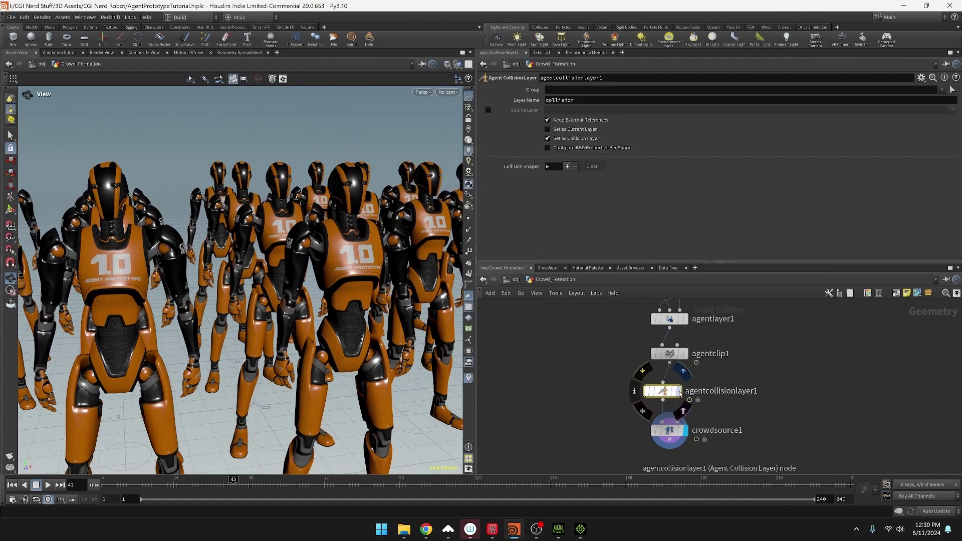
left_click(678, 390)
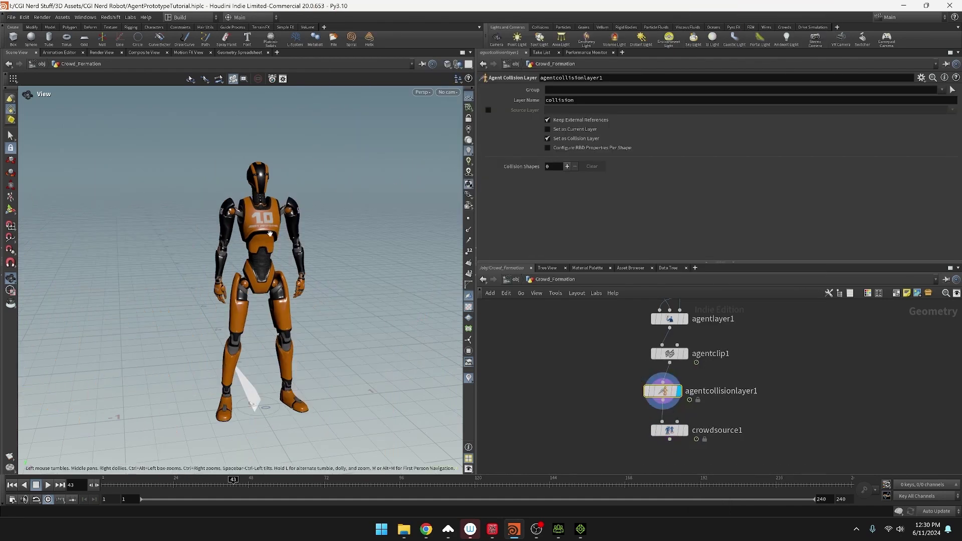
- Place agentcollisionlayer1 between agentlayer1 and agentclip1, and attach a capsule collision shape to the robot's head joint
key("f")
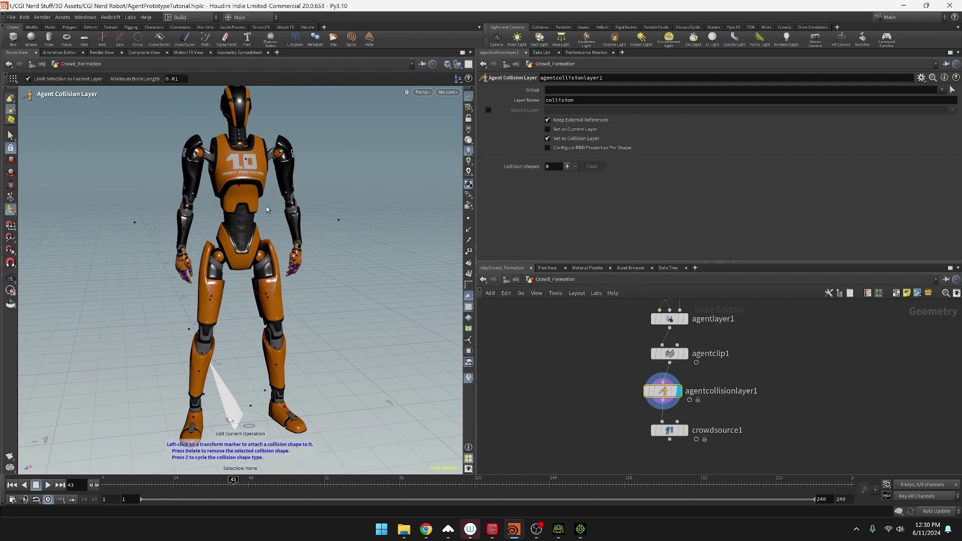
key("Return")
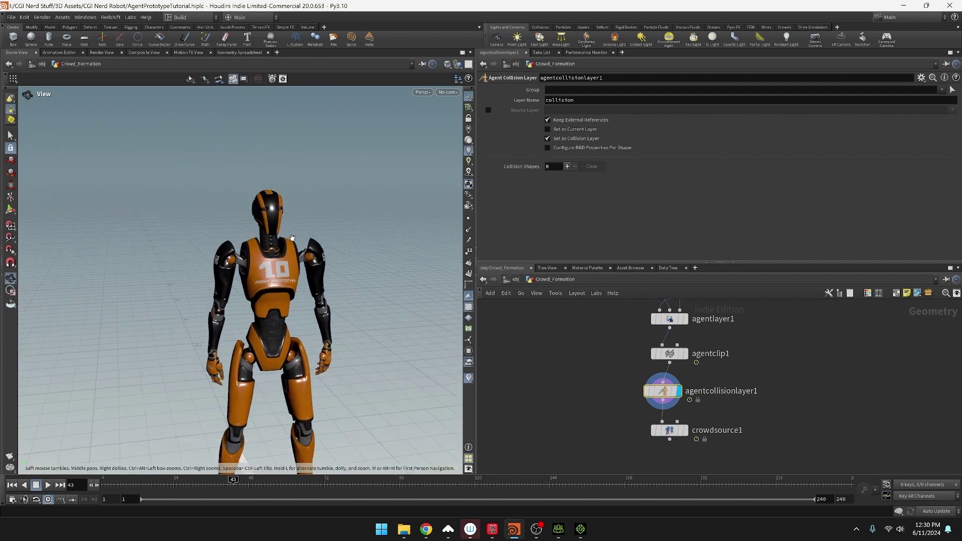
middle_click_drag(298, 312, 344, 295, "alt")
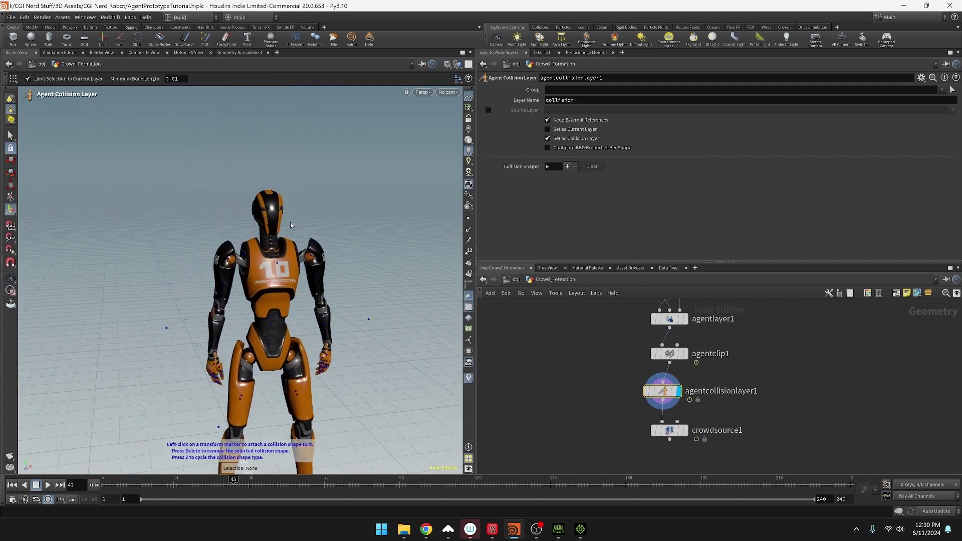
key("space")
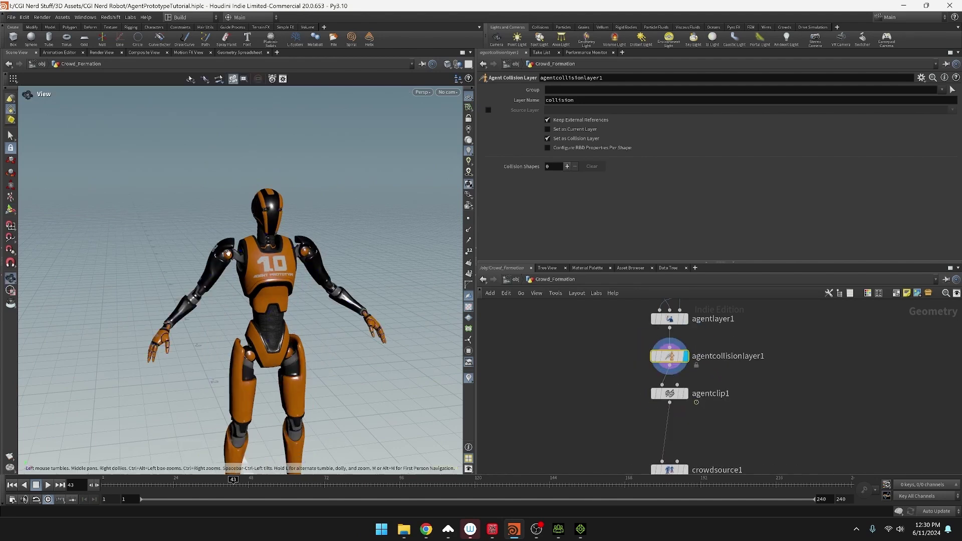
scroll(315, 267, "up", 5)
scroll(314, 267, "down", 3)
left_click(252, 234)
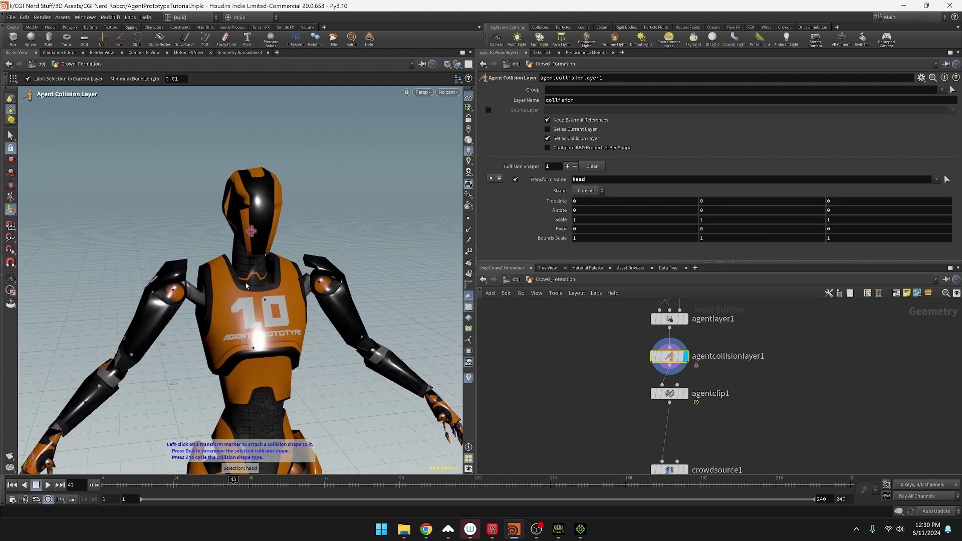
- Stretch the head's collision capsule from the chin to the top of the head, about 18.7 in X scale
left_click_drag(248, 246, 335, 231, "alt")
scroll(210, 232, "up", 5)
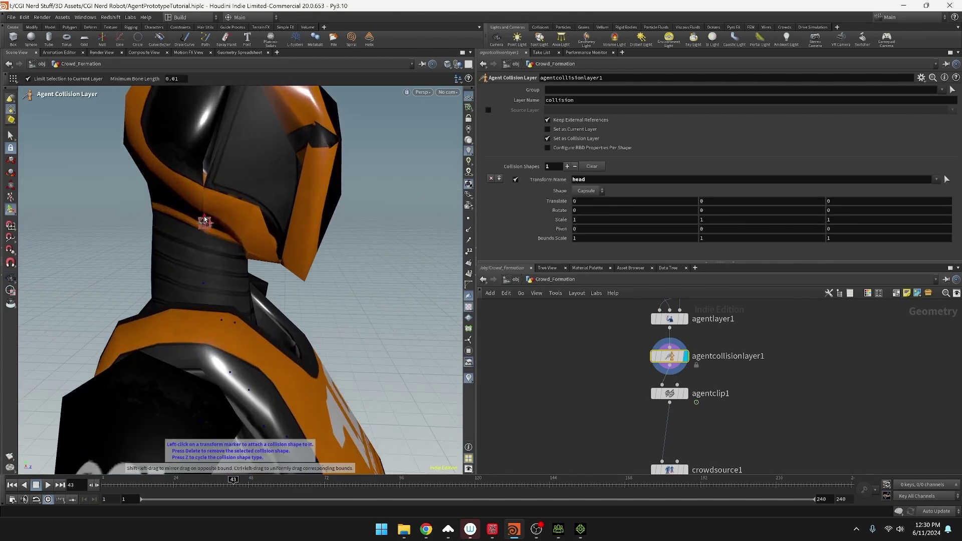
left_click_drag(205, 219, 213, 82)
right_click_drag(252, 146, 227, 204, "alt")
left_click_drag(227, 204, 237, 226, "alt")
middle_click_drag(237, 226, 237, 253, "alt")
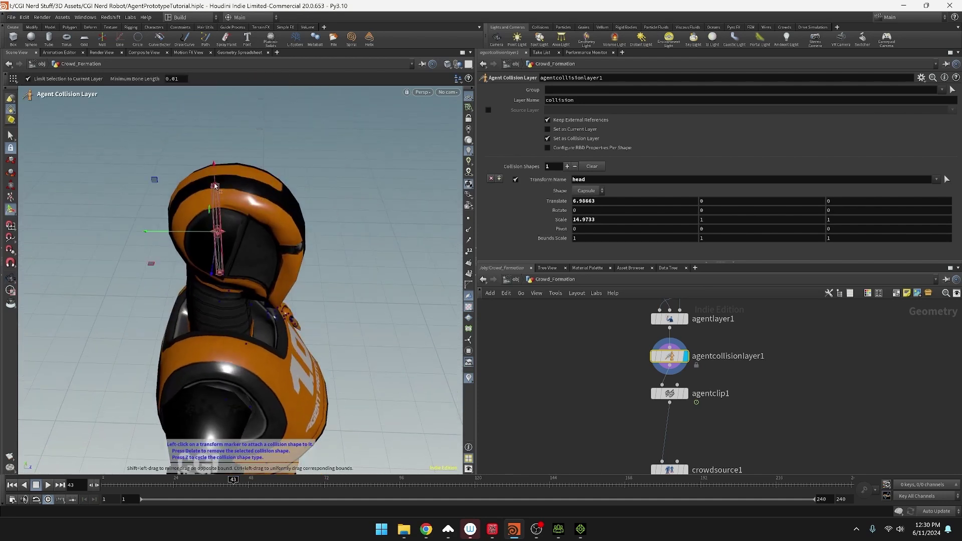
left_click_drag(218, 184, 220, 161)
- Widen the head capsule to enclose the whole head, with scales of about 21.3 in Y and 16.2 in Z
left_click_drag(224, 226, 314, 236)
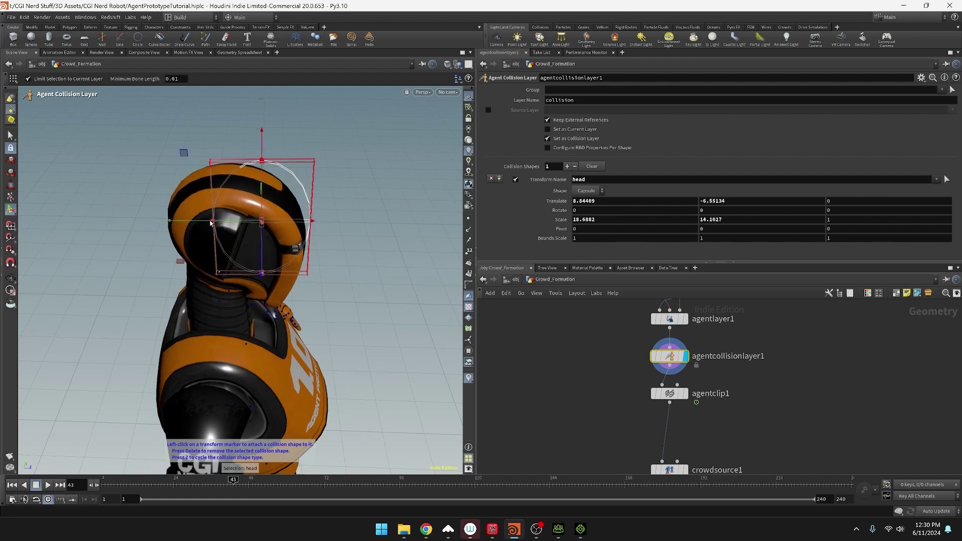
left_click_drag(151, 214, 158, 215)
left_click_drag(290, 178, 335, 134, "alt")
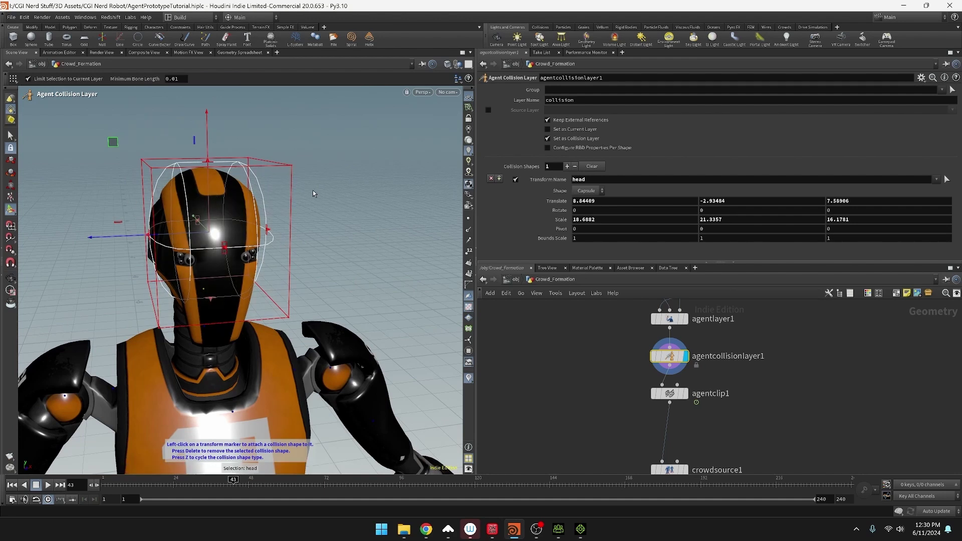
key("Escape")
left_click_drag(314, 193, 159, 212)
key("Return")
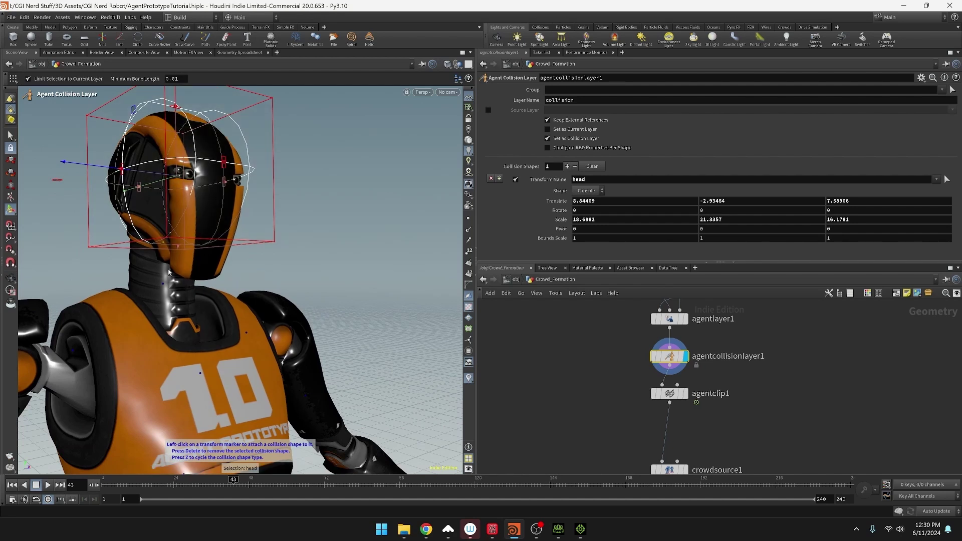
- Attach and fit collision capsules on neck_01 and the remaining joints down to the fingers, for 41 collision shapes
left_click(162, 288)
left_click_drag(163, 288, 188, 304)
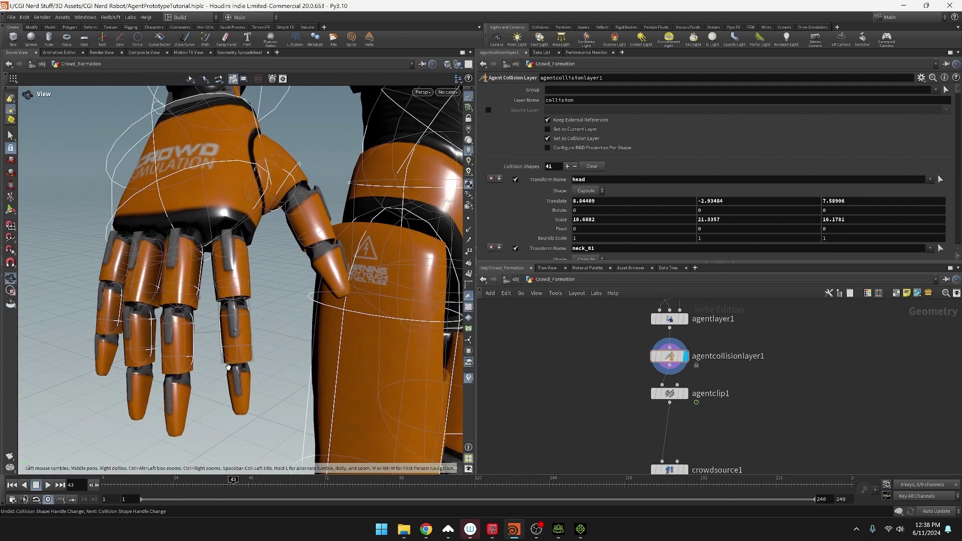
scroll(228, 367, "down", 10)
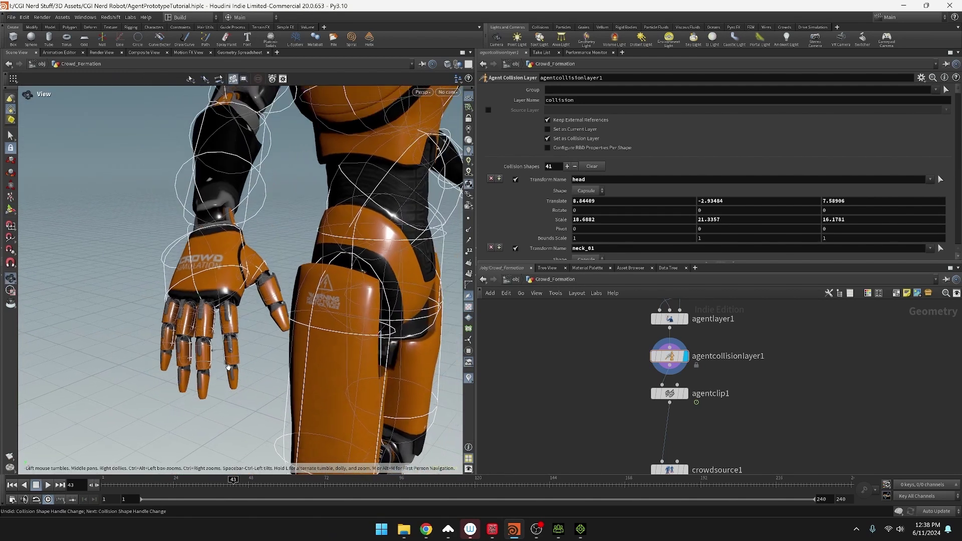
key("Return")
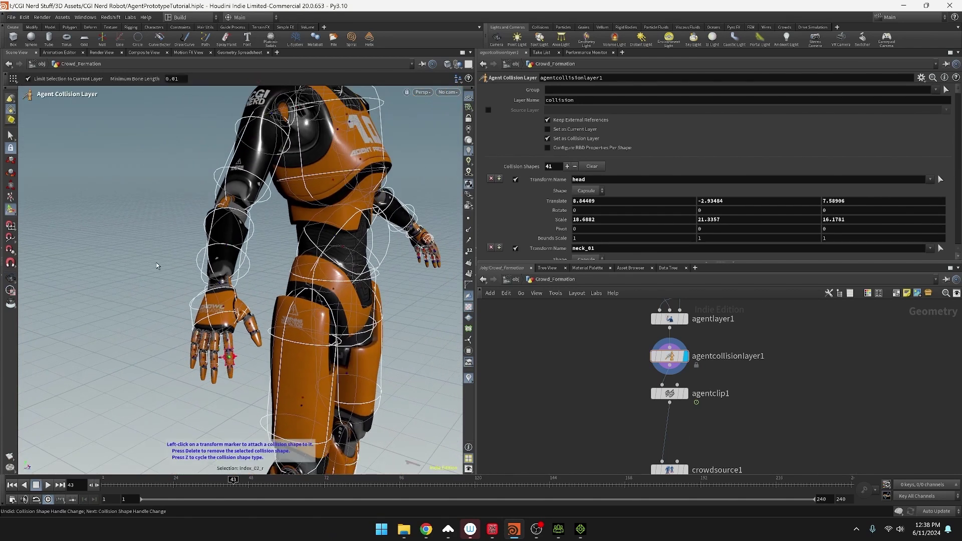
middle_click_drag(145, 232, 108, 223, "alt")
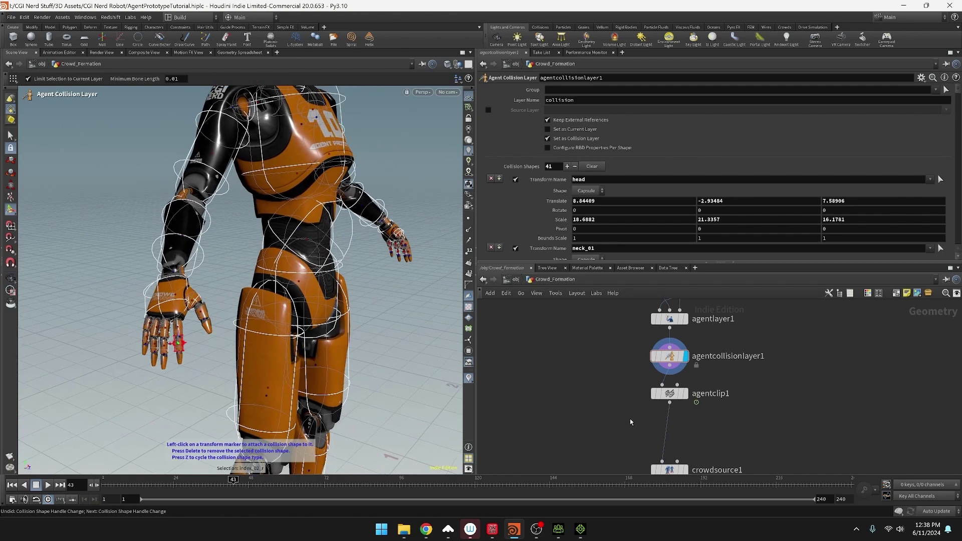
- Display the crowdsource1 formation and frame its front row of robots
left_click(685, 470)
key("h")
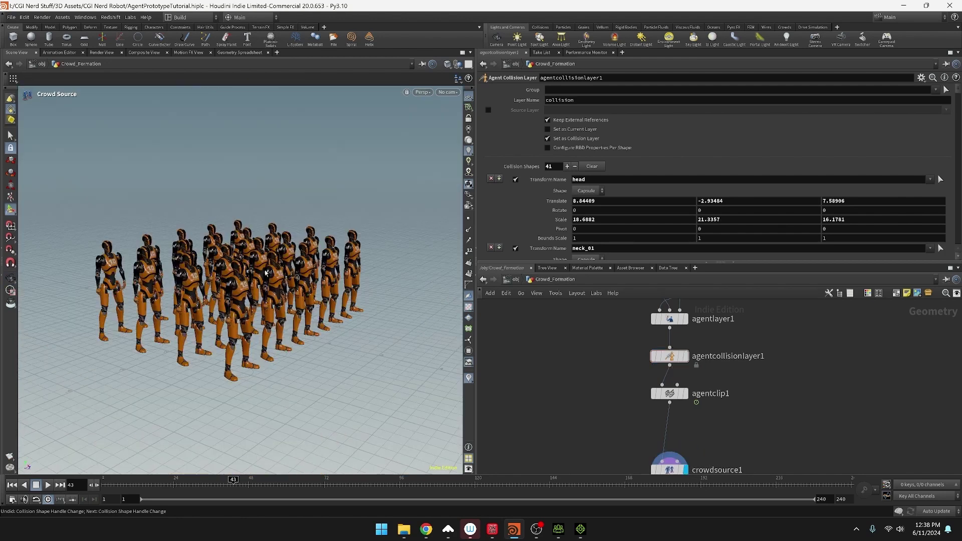
left_click_drag(265, 272, 199, 279, "alt")
right_click_drag(200, 279, 280, 381, "alt")
middle_click_drag(281, 380, 160, 345, "alt")
- Play the formation's idle animation twice from the first frame and return to frame 1
left_click(12, 485)
left_click(49, 485)
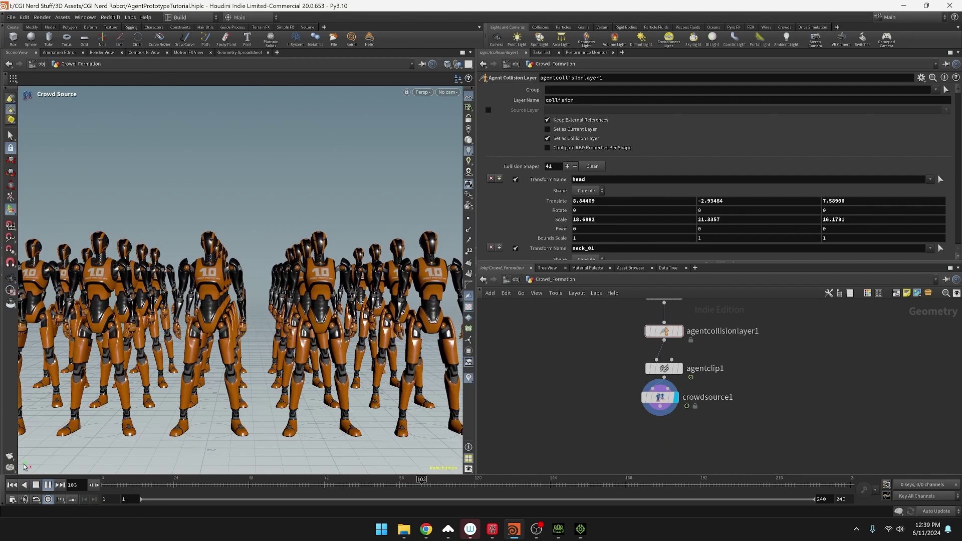
left_click(36, 485)
left_click(12, 485)
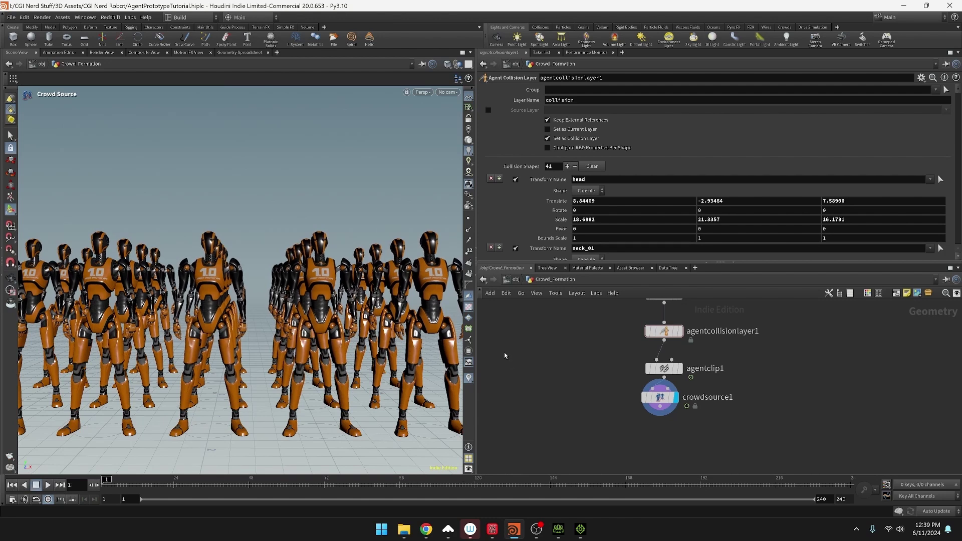
left_click(49, 485)
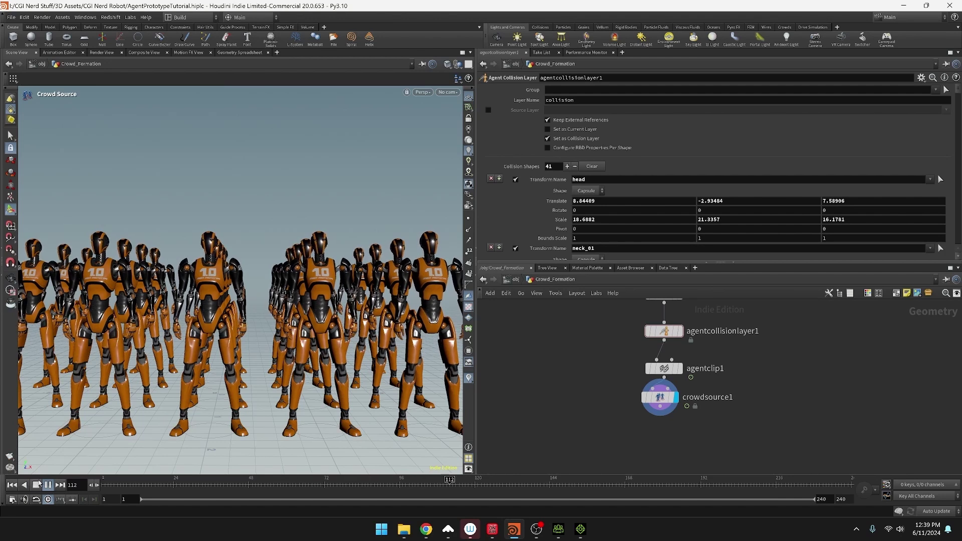
left_click(48, 485)
left_click(11, 485)
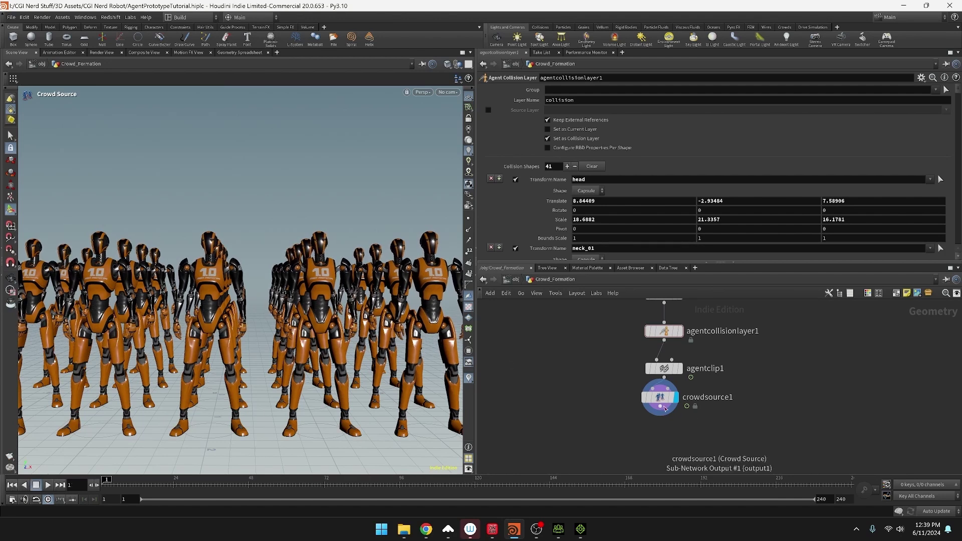
- Enable Randomize Clip Time on crowdsource1, leaving Randomize Initial State off
left_click(660, 397)
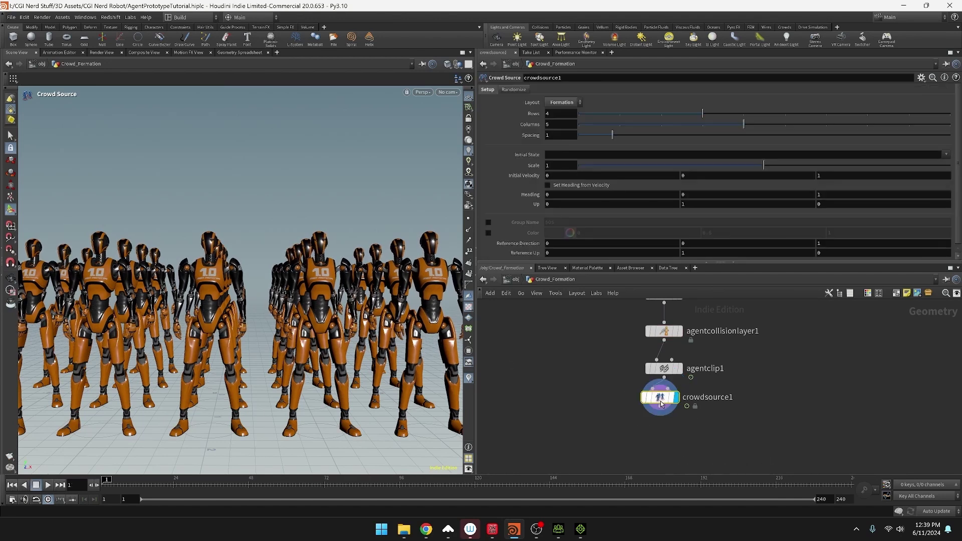
left_click(512, 90)
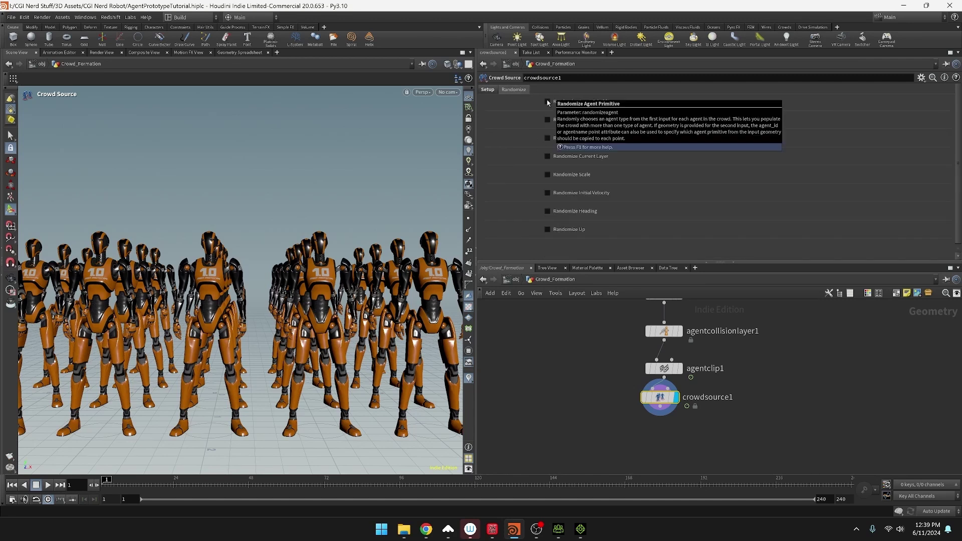
left_click(548, 119)
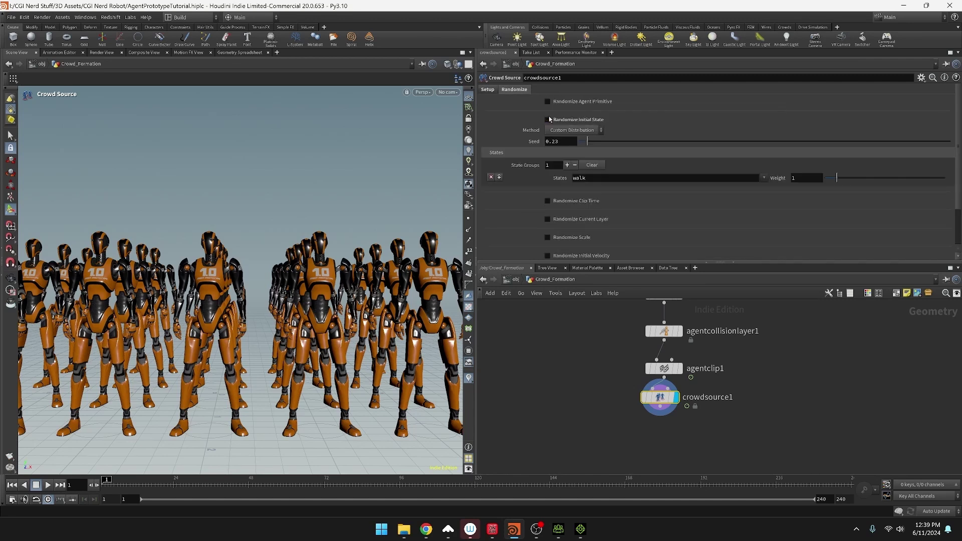
left_click(548, 120)
left_click(558, 138)
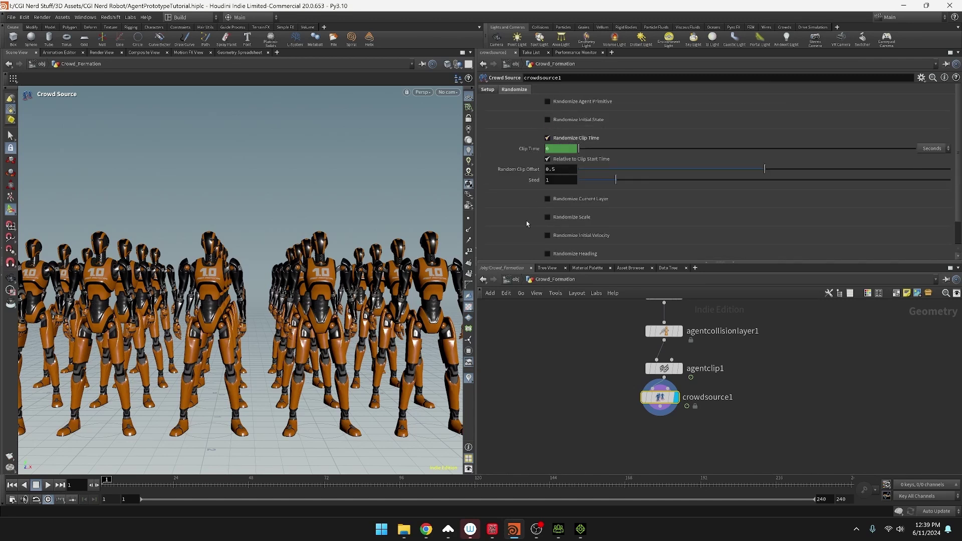
- Preview the randomized idle playback and set the Random Clip Offset to 5
left_click(49, 485)
double_click(575, 169)
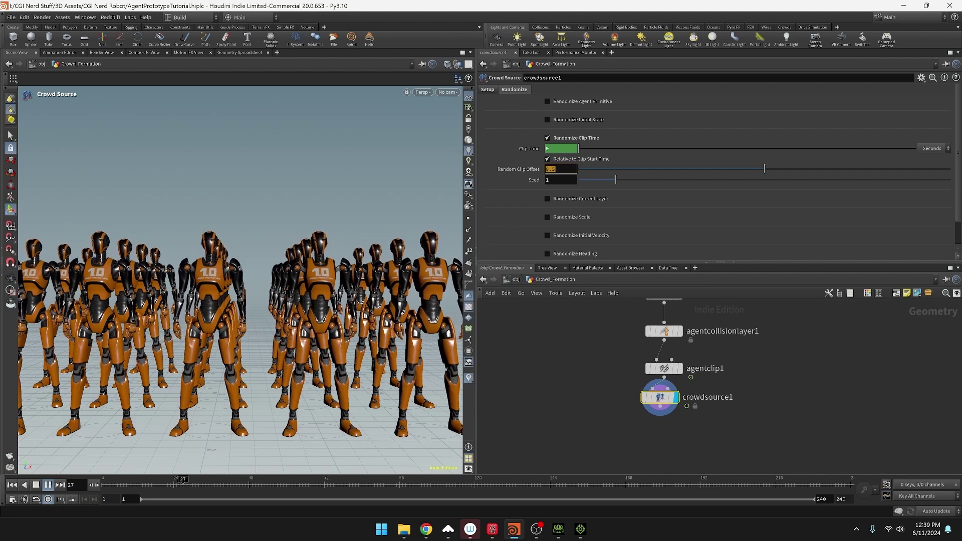
left_click(36, 485)
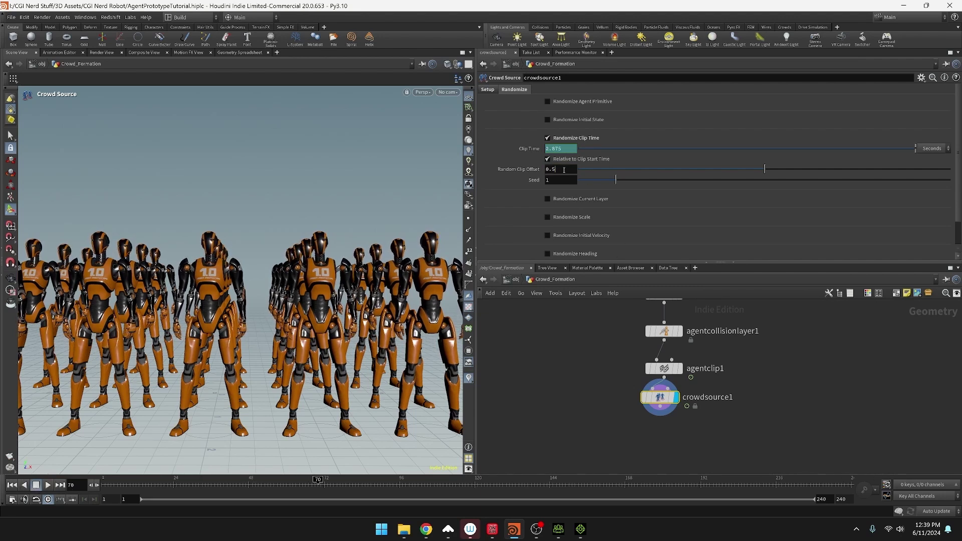
left_click_drag(563, 170, 455, 166)
key("BackSpace")
type("5")
key("Return")
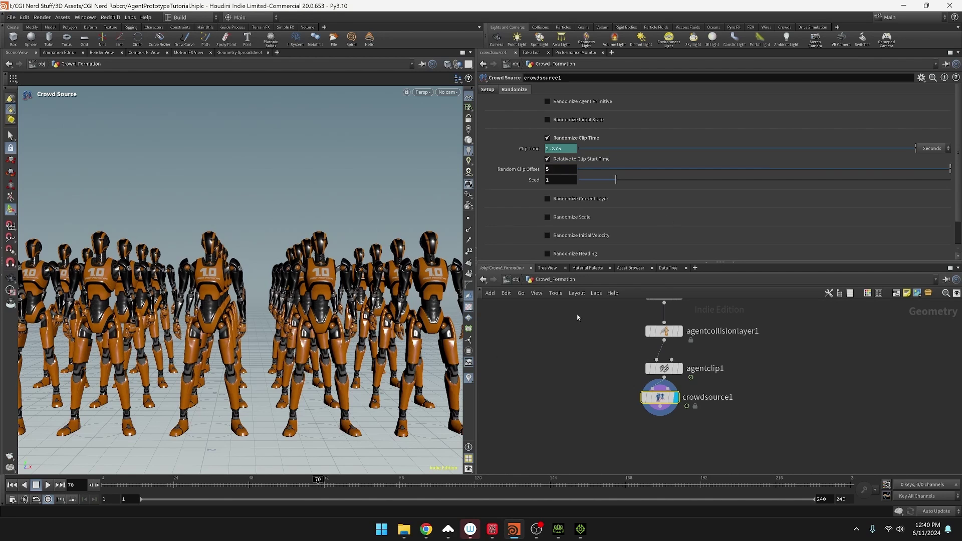
- Play the animation from the first frame and examine the offset idle motion across the formation from the front and above
left_click(550, 399)
left_click(12, 485)
left_click(49, 485)
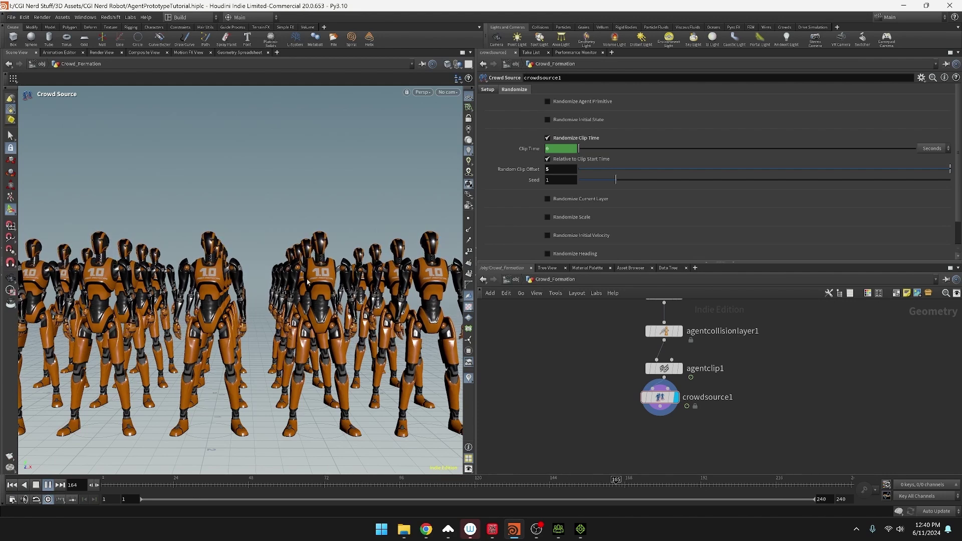
left_click_drag(271, 284, 267, 302, "alt")
scroll(266, 302, "up", 3)
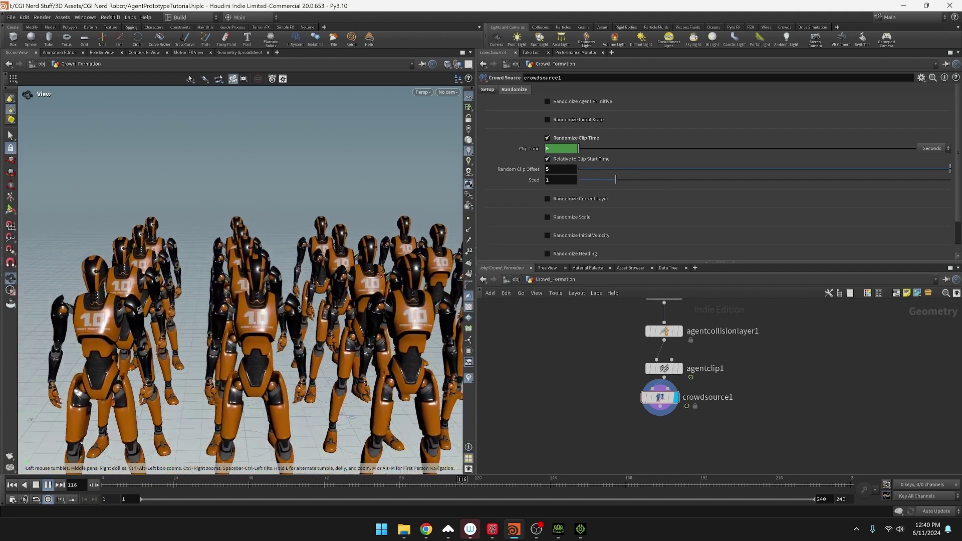
left_click_drag(269, 281, 266, 301)
right_click_drag(265, 300, 238, 299)
scroll(238, 300, "up", 8)
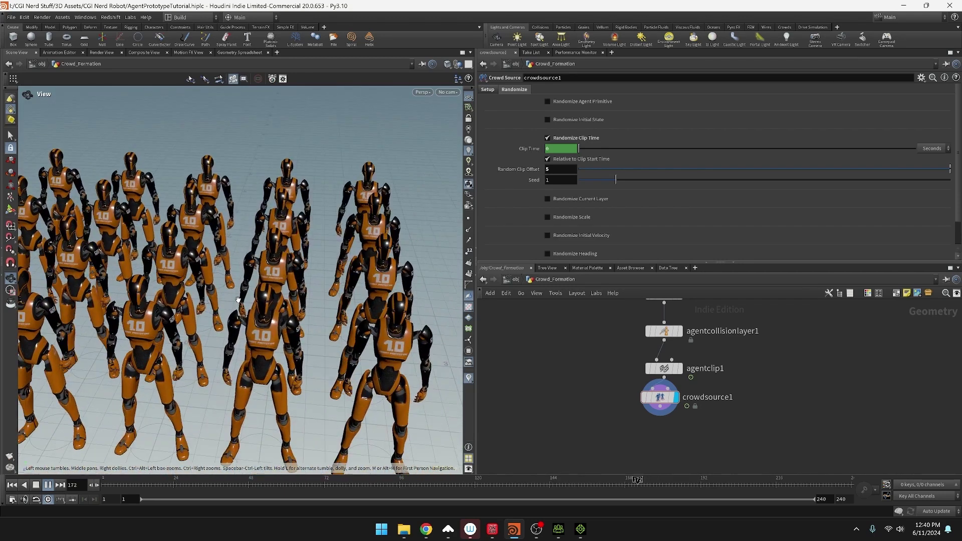
scroll(271, 291, "down", 5)
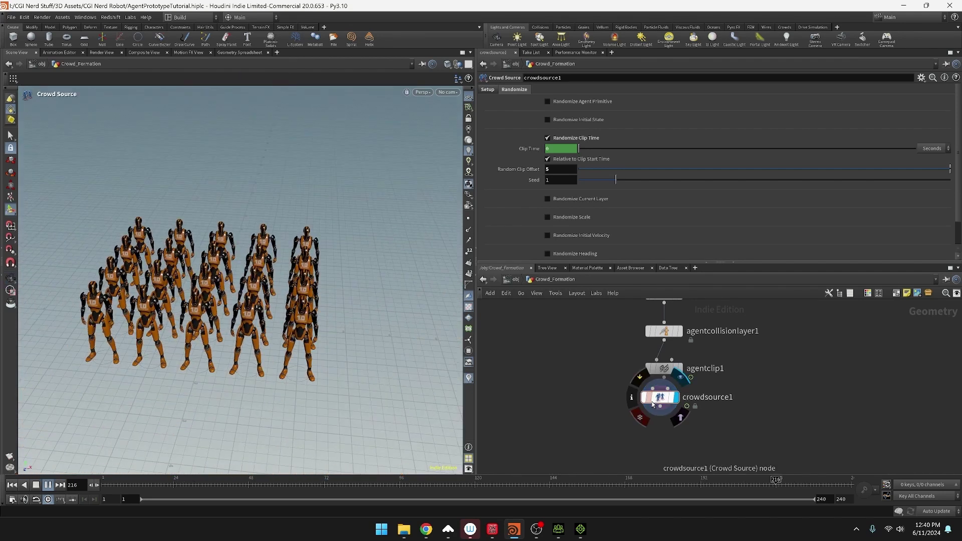
- Duplicate crowdsource1 as a second branch under agentclip1 and delete the copy
left_click_drag(663, 401, 725, 408)
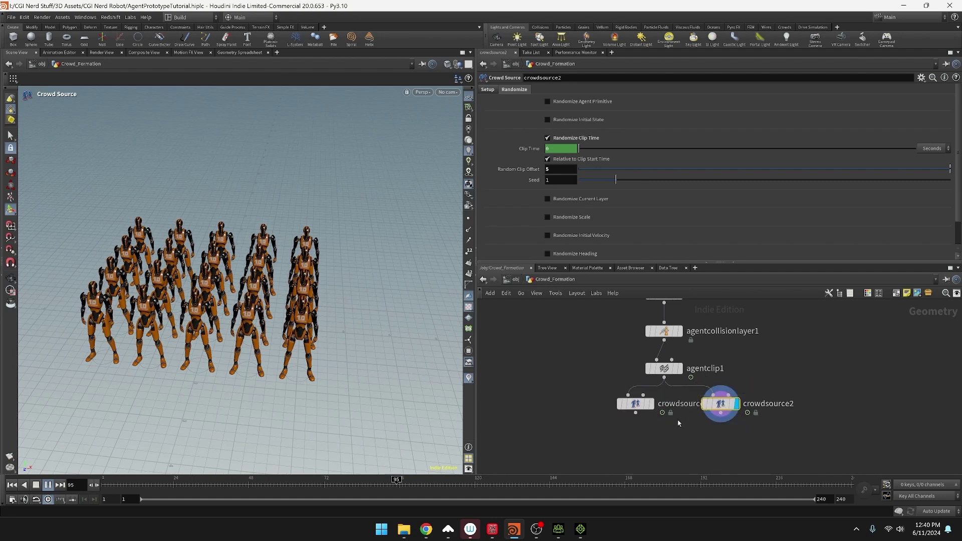
key("Delete")
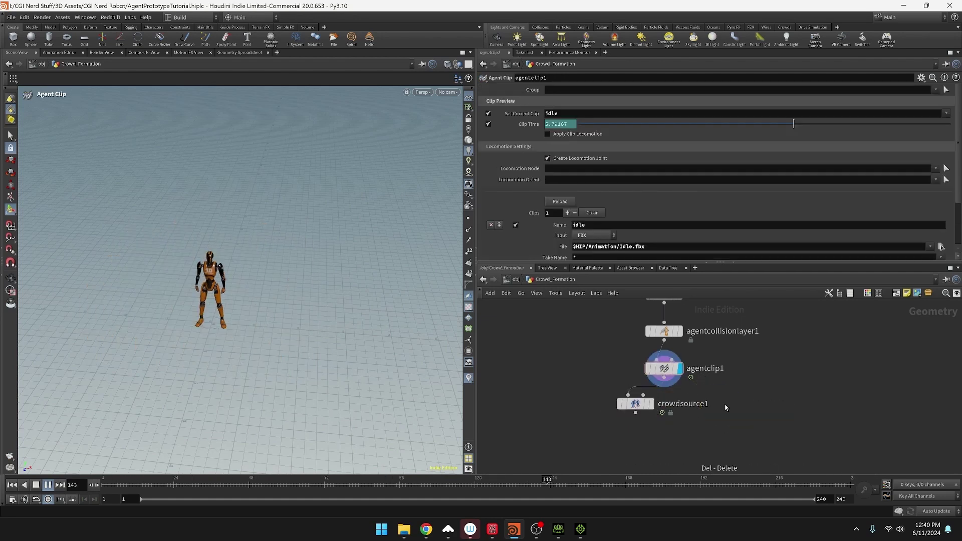
- Display crowdsource1, reposition it under agentclip1 and open its formation setup parameters
left_click(651, 403)
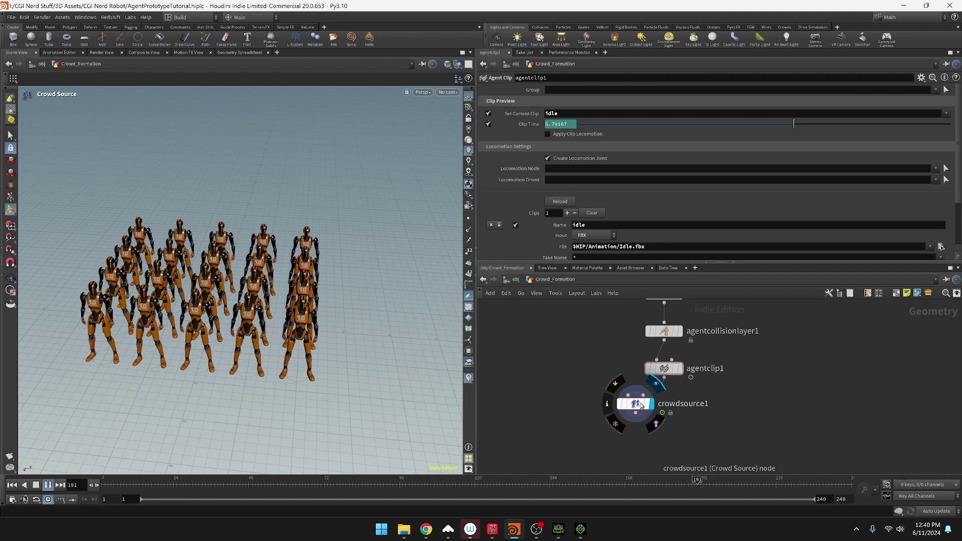
left_click_drag(636, 403, 689, 413)
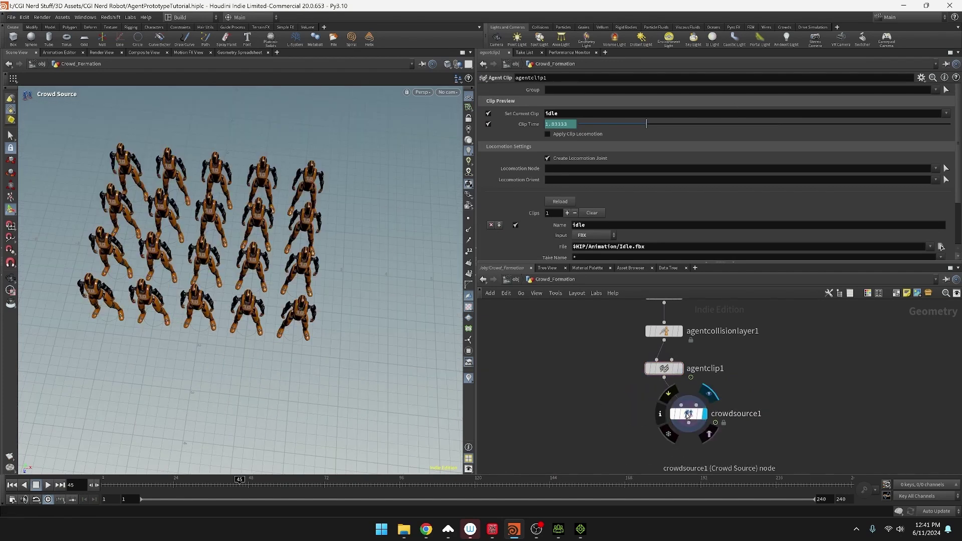
left_click(663, 373)
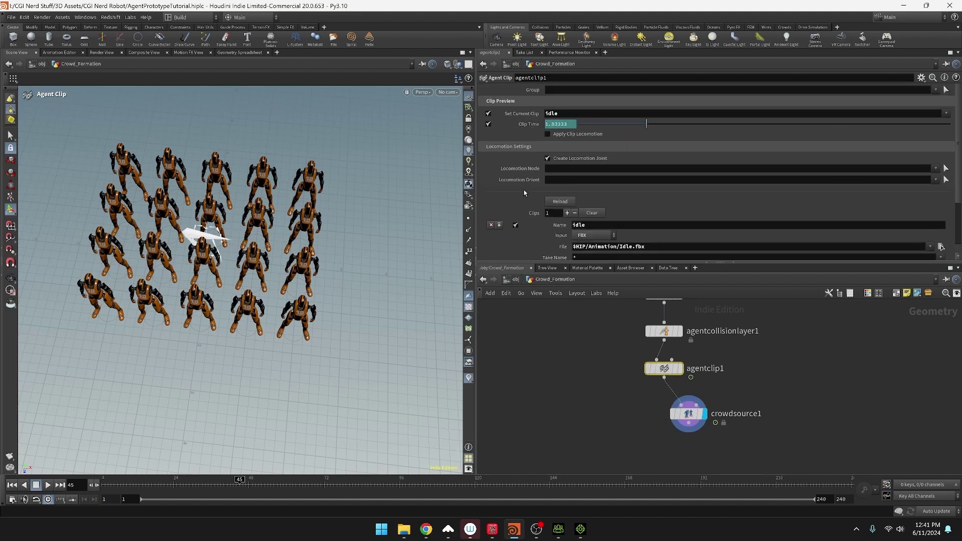
left_click(689, 413)
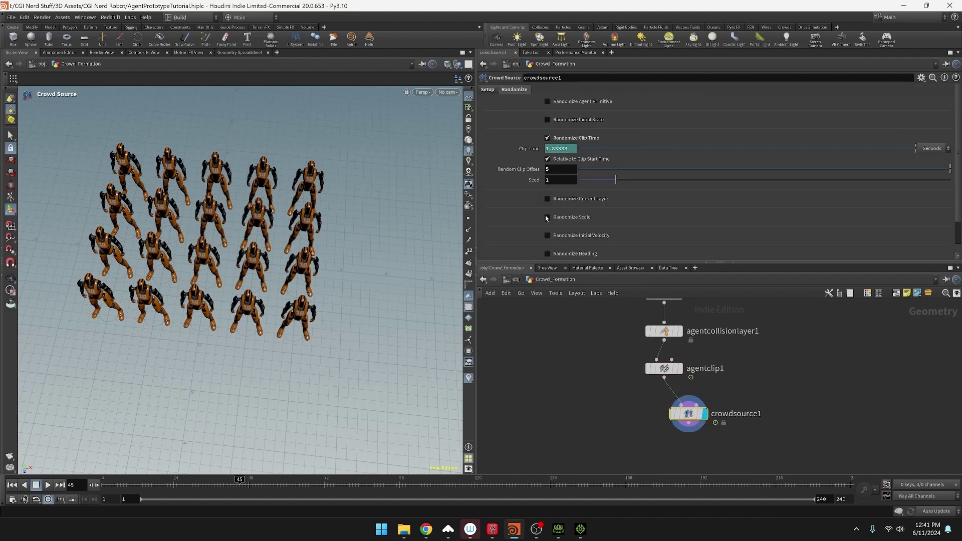
left_click(488, 91)
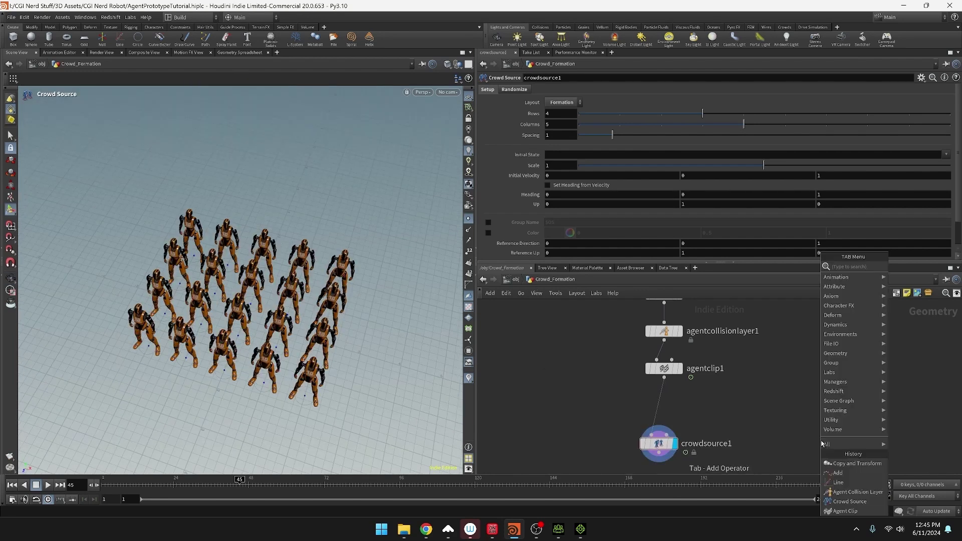
- Create an Add node with one point at the origin and wire it into crowdsource1's second input
mouse_move(842, 281)
left_click(501, 150)
left_click(783, 392)
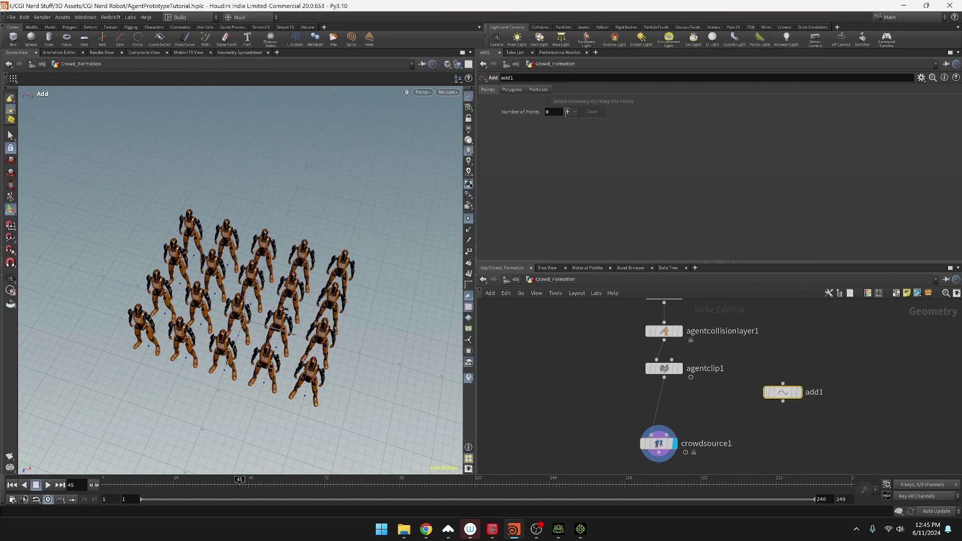
left_click(567, 111)
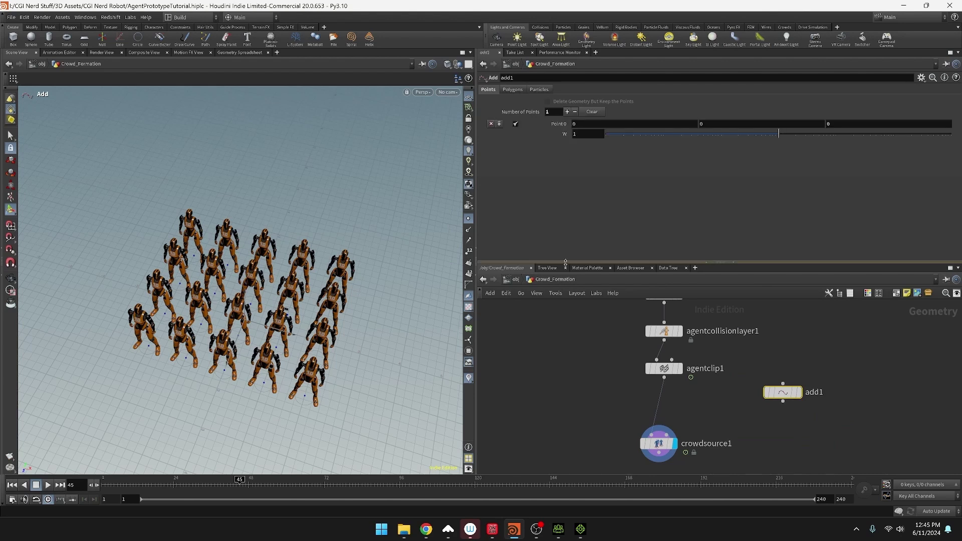
left_click_drag(783, 401, 672, 428)
left_click_drag(800, 399, 771, 390)
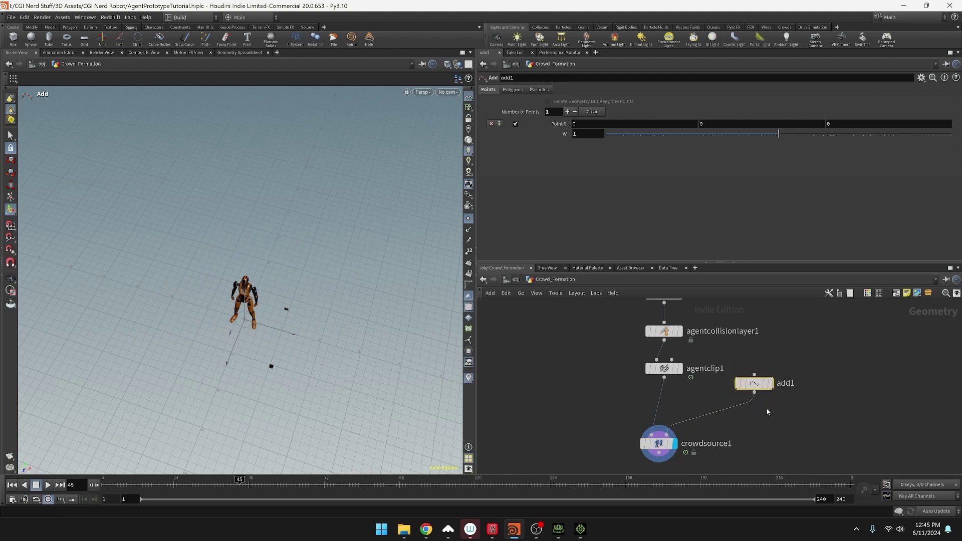
- Insert a Copy and Transform node between add1 and crowdsource1
key("Tab")
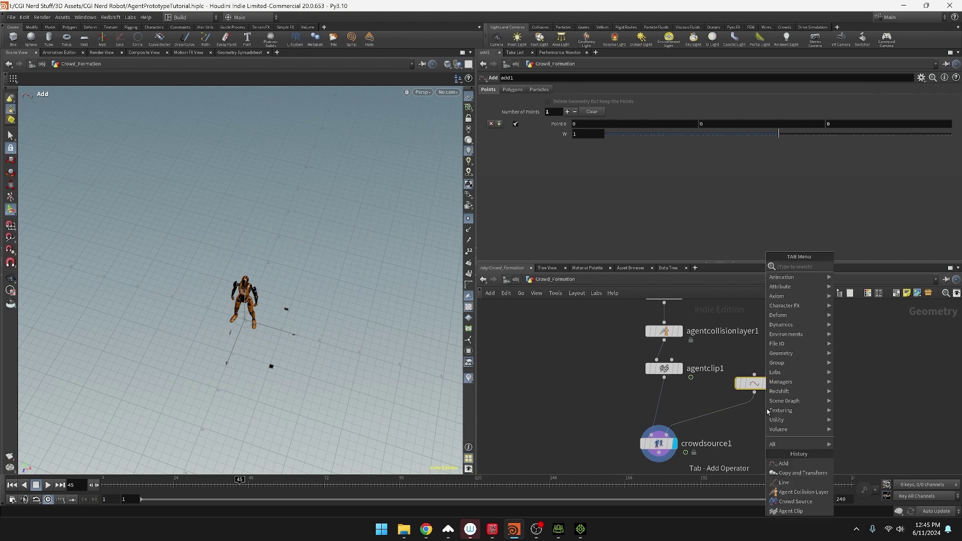
key("Escape")
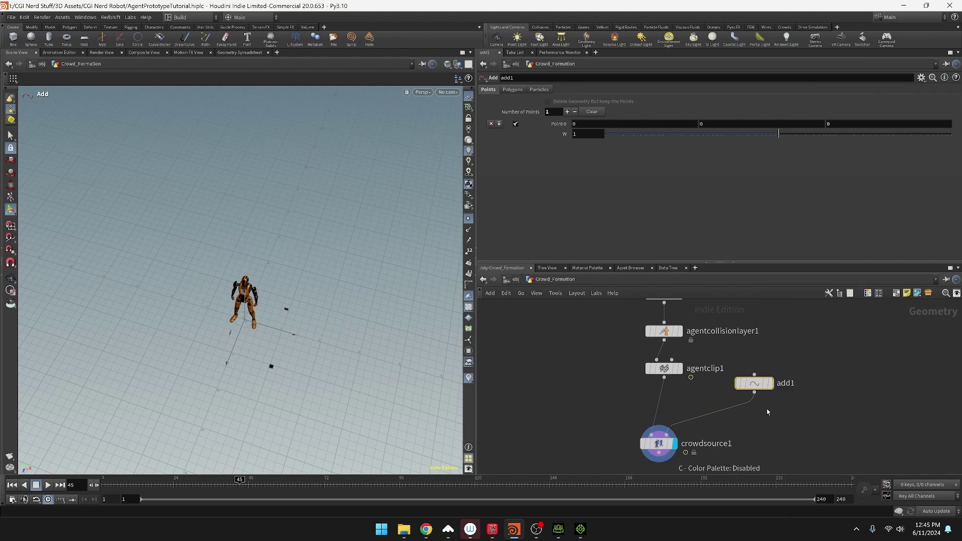
key("Tab")
type("copy")
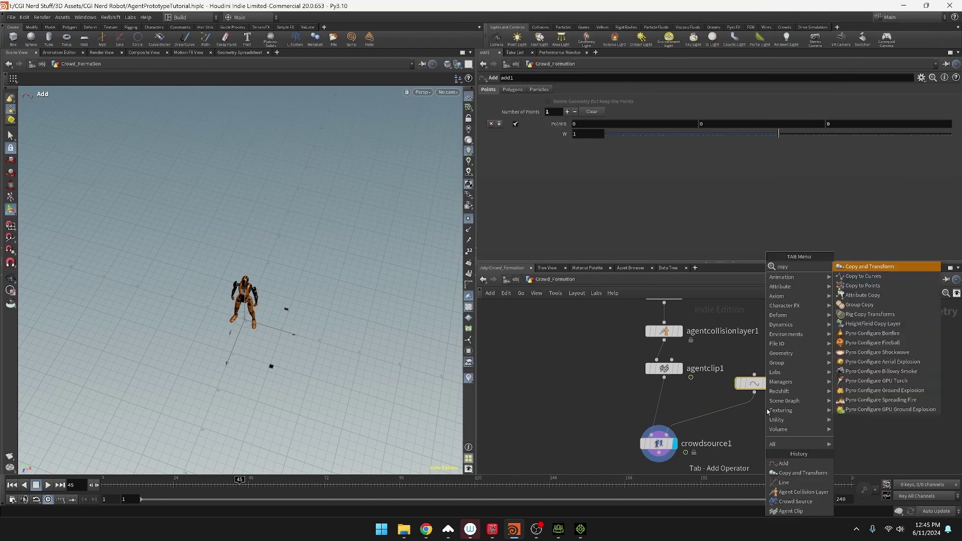
key("Return")
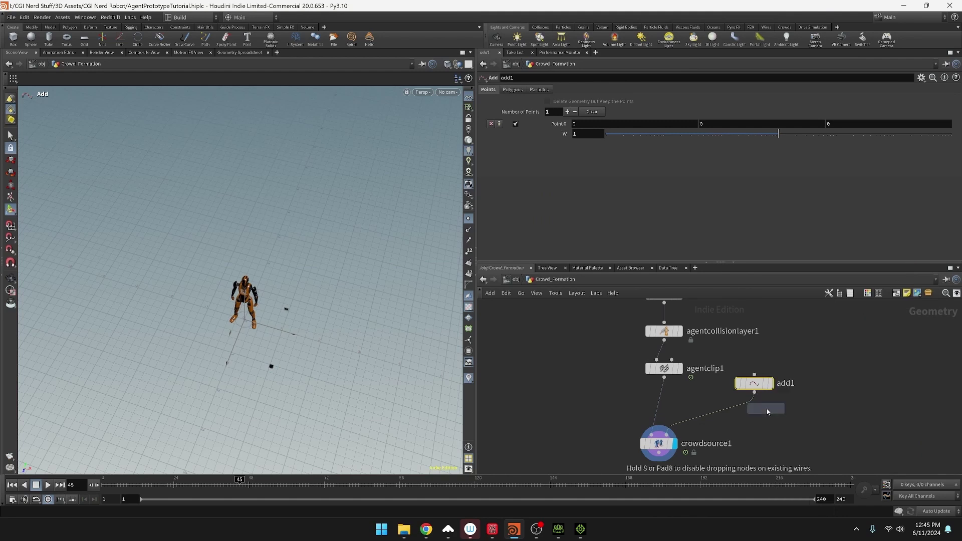
left_click(727, 411)
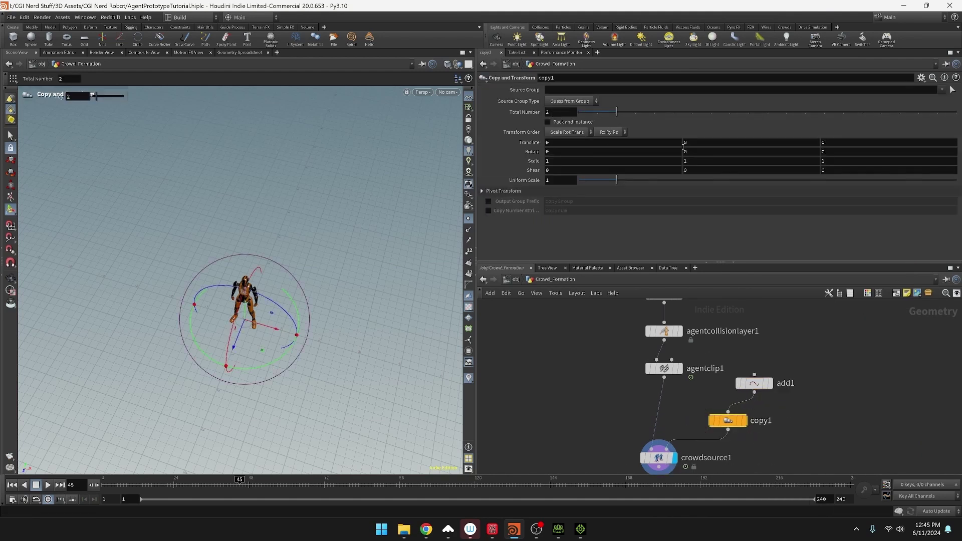
- Set copy1's X translation to 1 and its total number to 5
left_click(592, 143)
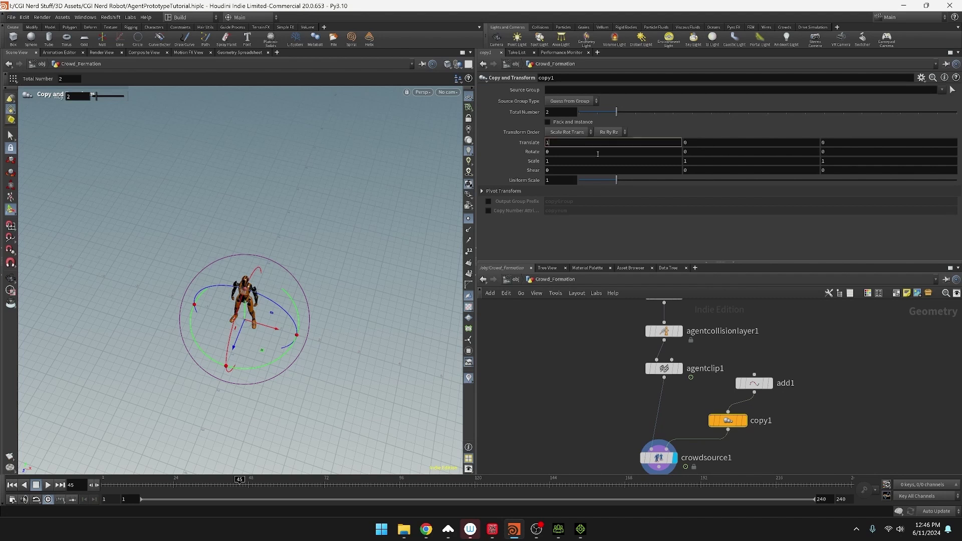
type("1")
key("Return")
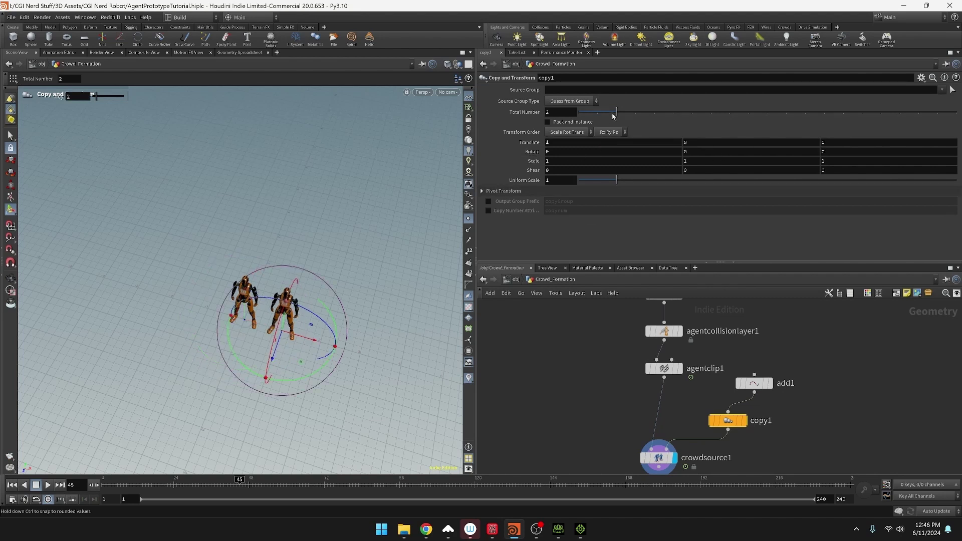
left_click(575, 112)
type("5")
key("Return")
left_click_drag(281, 217, 309, 170, "alt")
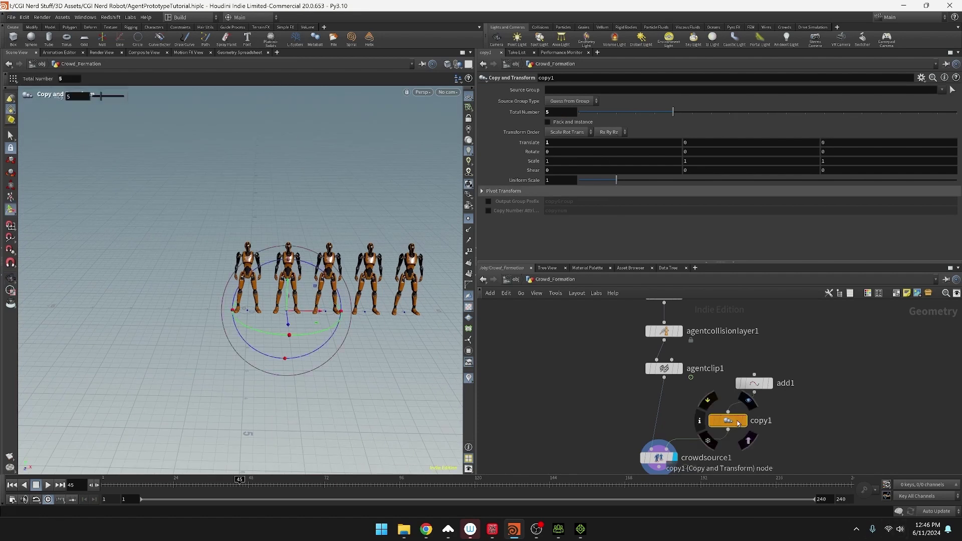
- Duplicate copy1 below itself as copy2 with X translation 0, Z translation -1 and a total number of 4
left_click_drag(728, 421, 719, 440, "alt")
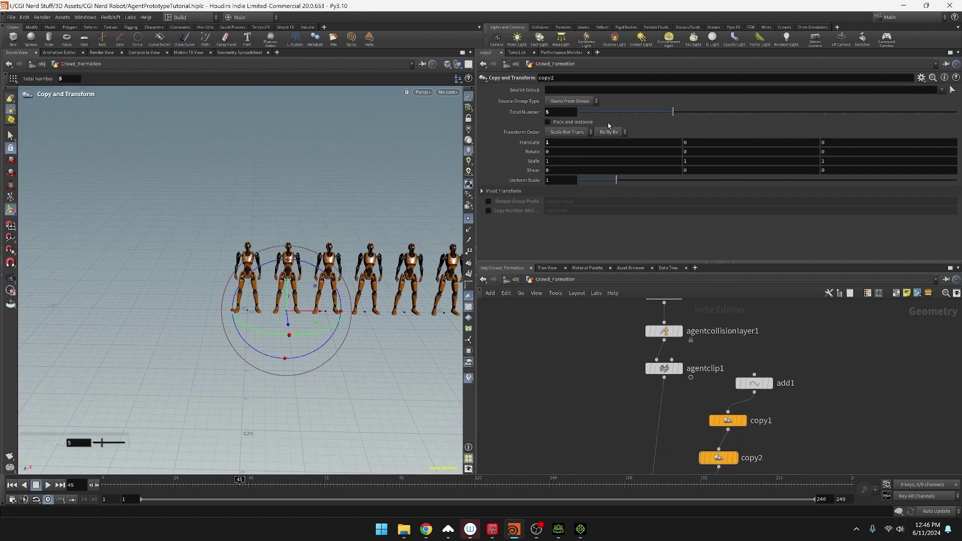
left_click(593, 142)
type("0")
key("Tab")
key("Tab")
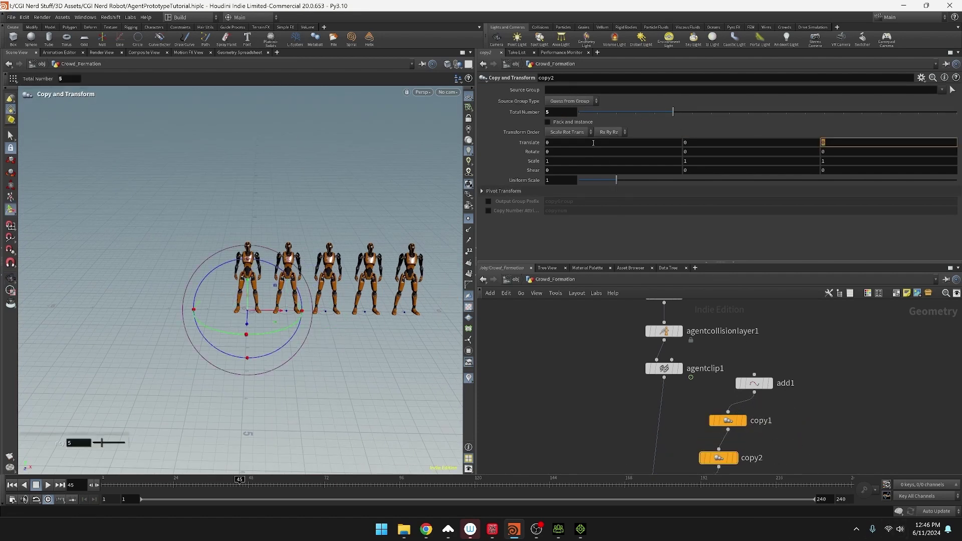
left_click(561, 112)
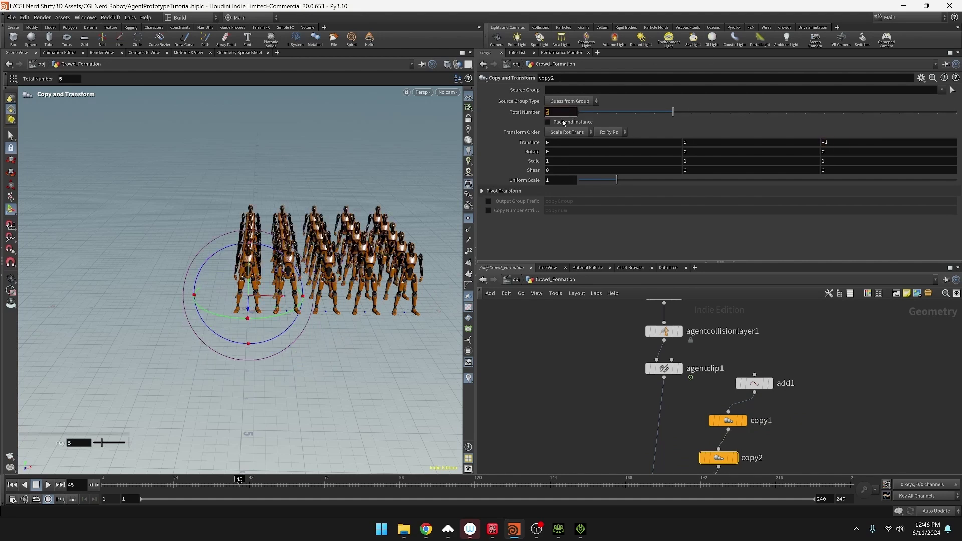
type("4")
key("Return")
middle_click_drag(350, 278, 254, 278, "alt")
left_click_drag(254, 278, 254, 320, "alt")
middle_click_drag(621, 407, 599, 321)
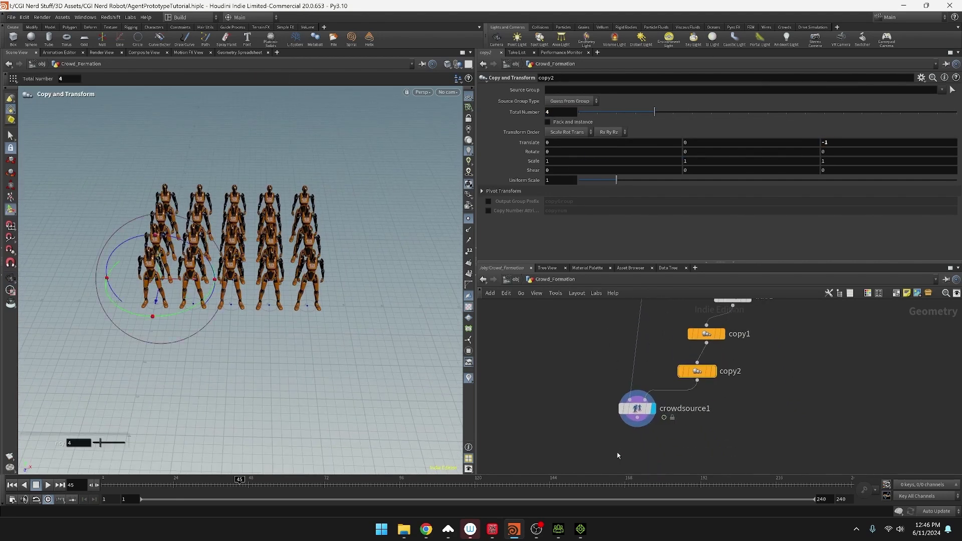
- Insert a Match Size node between copy2 and crowdsource1 to center the formation on the origin
left_click_drag(692, 409, 678, 422)
key("Tab")
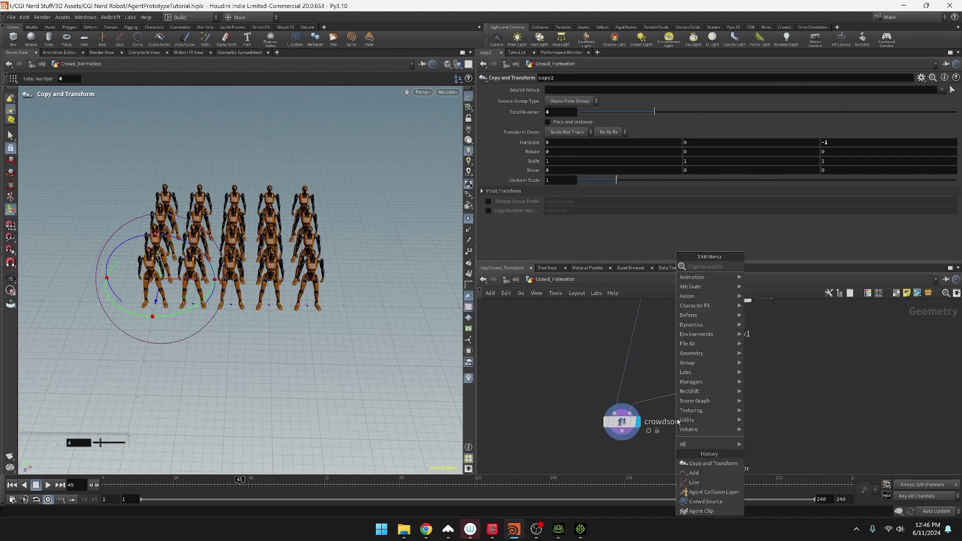
type("add")
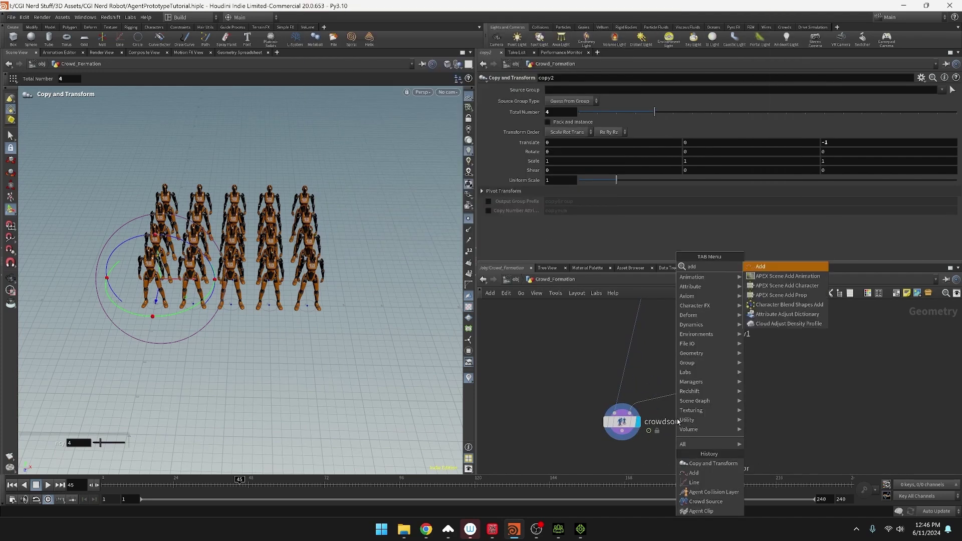
key("BackSpace")
key("BackSpace")
key("BackSpace")
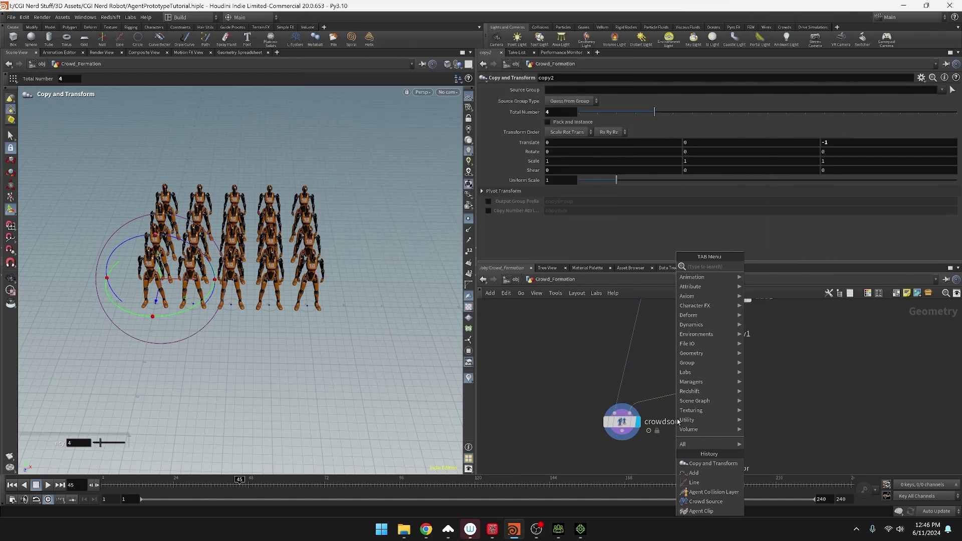
type("match")
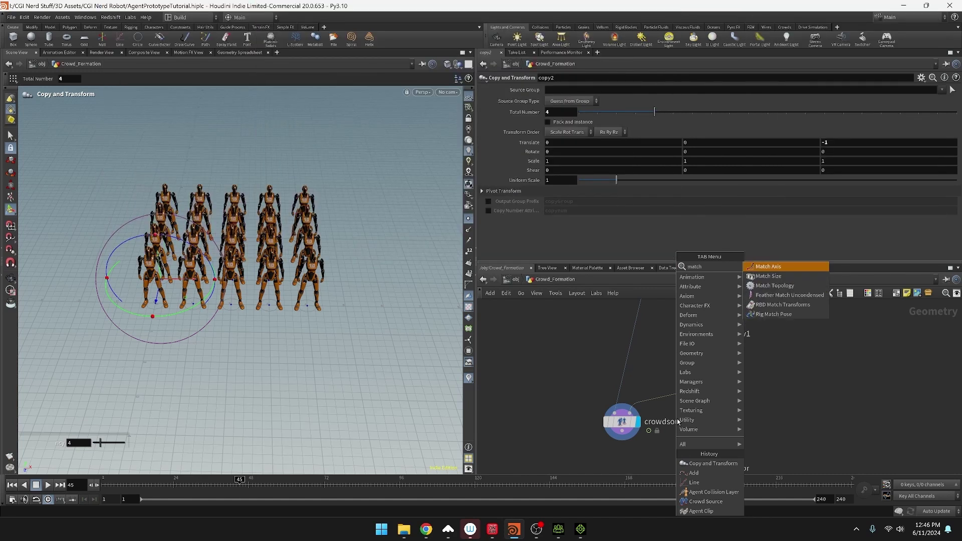
key("Down")
key("Return")
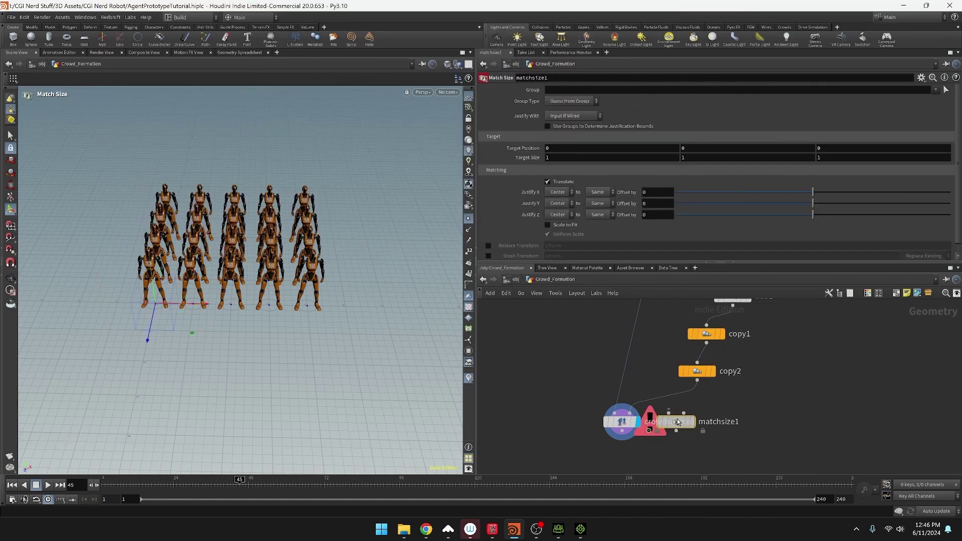
left_click(671, 400)
middle_click_drag(152, 339, 238, 271, "alt")
left_click_drag(239, 271, 240, 235, "alt")
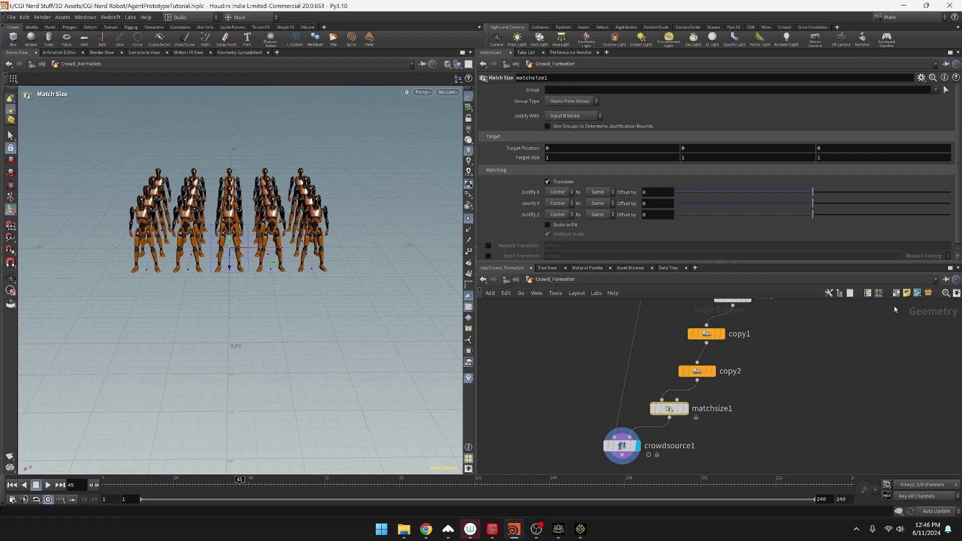
- Try inserting a Merge node between copy2 and matchsize1
left_click_drag(672, 407, 668, 426)
key("Tab")
left_click(743, 472)
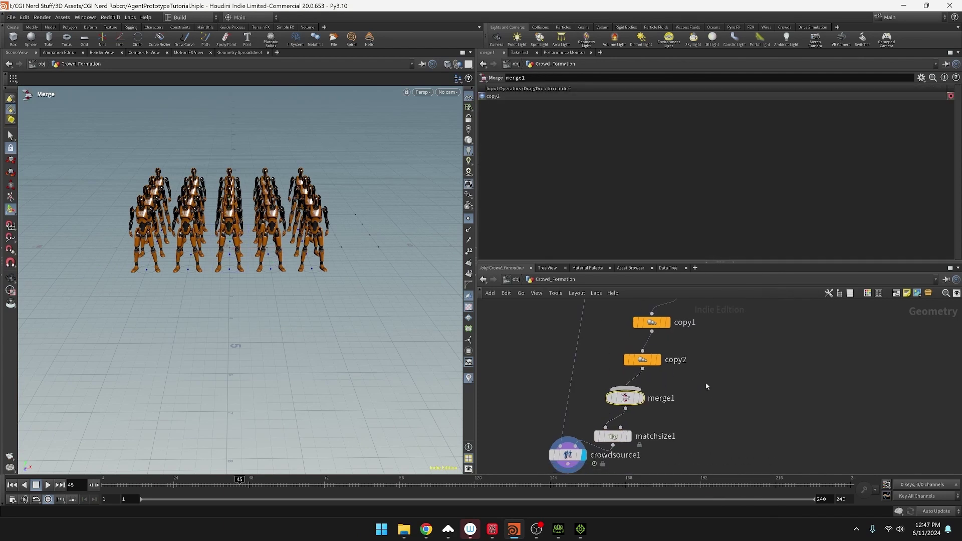
- Insert a duplicate of copy1 as copy3 between copy2 and matchsize1, and delete the Merge node
left_click(735, 353)
left_click_drag(736, 354, 605, 427)
left_click(743, 398)
key("y")
left_click(626, 398)
key("Delete")
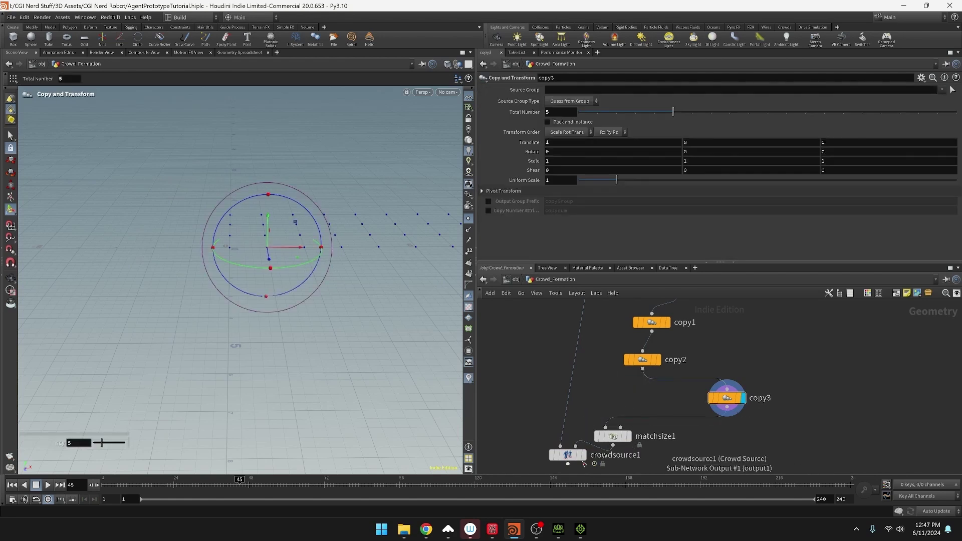
- Display crowdsource1 and set copy3 to a total number of 2 with an X translation of 6
left_click(582, 455)
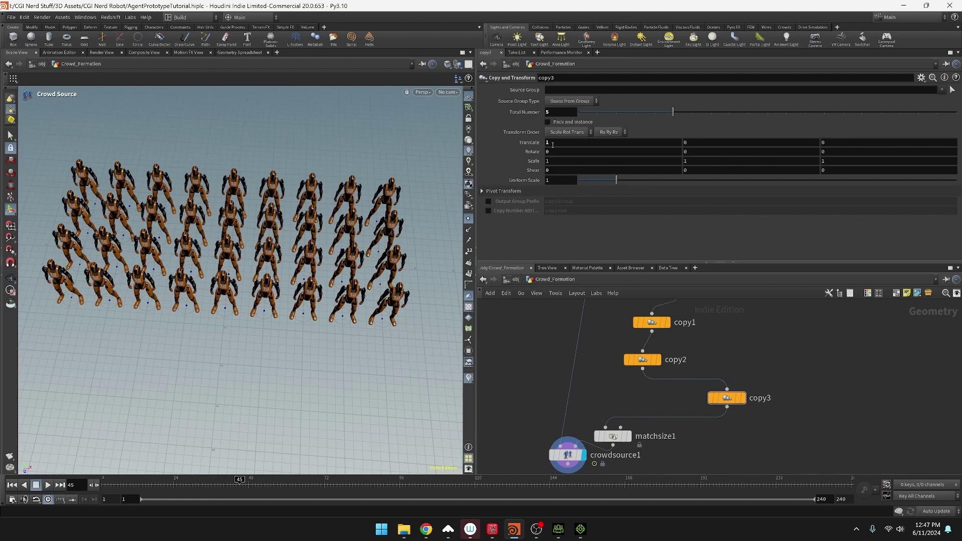
left_click(572, 143)
mouse_move(563, 142)
middle_mouse_down()
mouse_move(561, 131)
mouse_move(572, 131)
middle_mouse_up()
scroll(241, 231, "down", 3)
left_click_drag(240, 231, 321, 320, "alt")
middle_click_drag(321, 321, 295, 376, "alt")
- Align copy3 with the point chain and duplicate copy2 as copy4 between copy3 and matchsize1
left_click_drag(728, 401, 634, 396)
left_click_drag(634, 398, 699, 404, "alt")
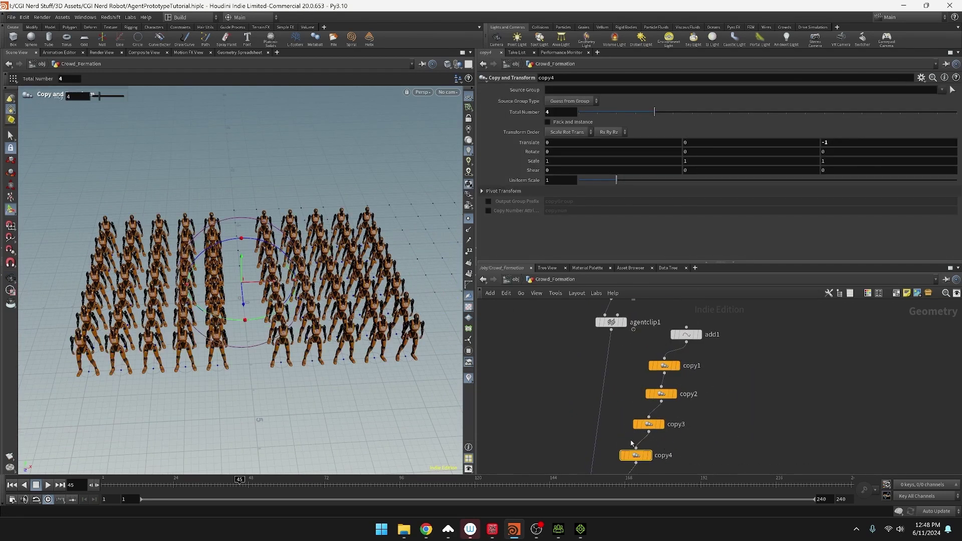
left_click(649, 424)
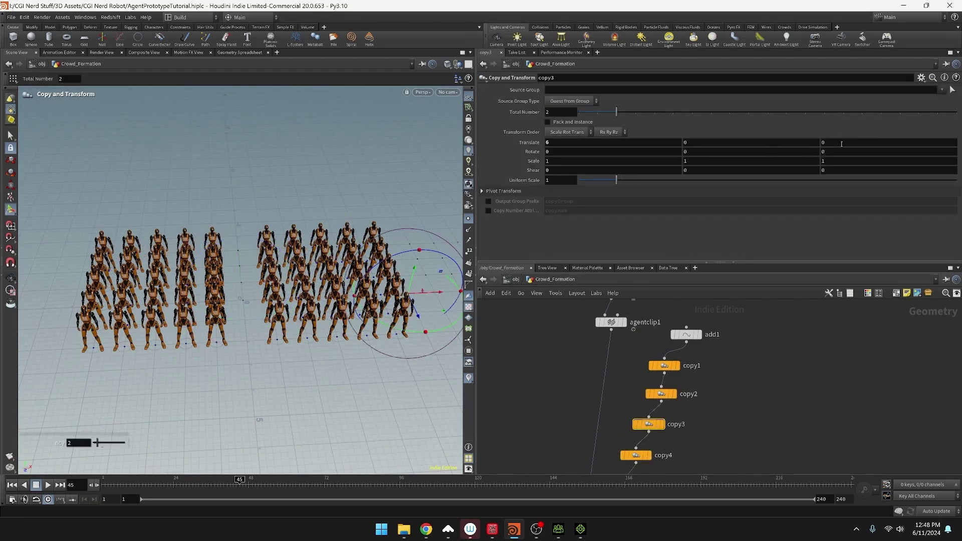
- Set copy4's total number to 2 and its Z translation to -5
left_click(636, 455)
left_click(843, 143)
key("BackSpace")
type("6")
key("Return")
middle_click_drag(324, 292, 294, 327, "alt")
left_click_drag(294, 328, 321, 381, "alt")
double_click(832, 143)
type("-5")
key("Return")
left_click_drag(351, 225, 321, 165, "alt")
- Move crowdsource1 further down below matchsize1 in the network
middle_click_drag(683, 369, 622, 300)
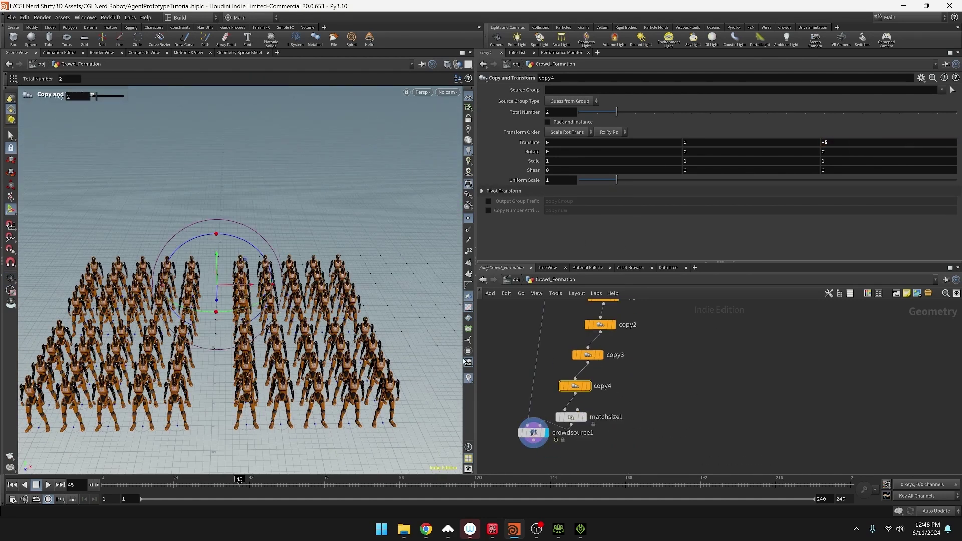
left_click_drag(440, 366, 453, 426, "alt")
left_click_drag(533, 432, 528, 474)
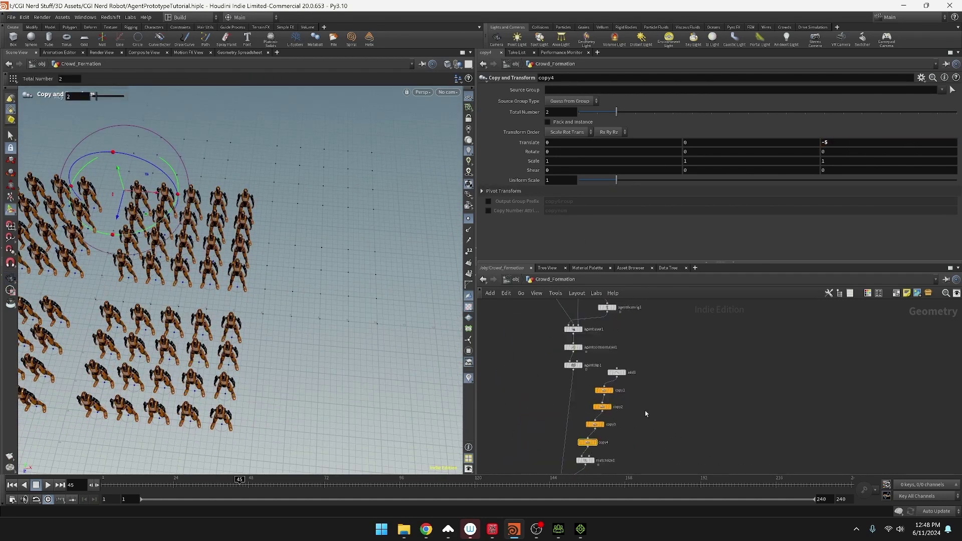